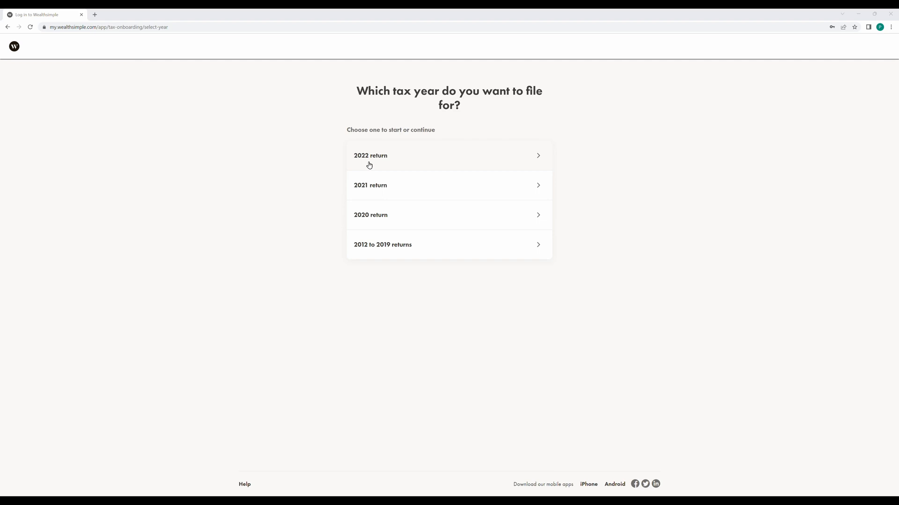
# Select the 2021 return on the tax year selection page.
pyautogui.click(374, 187)
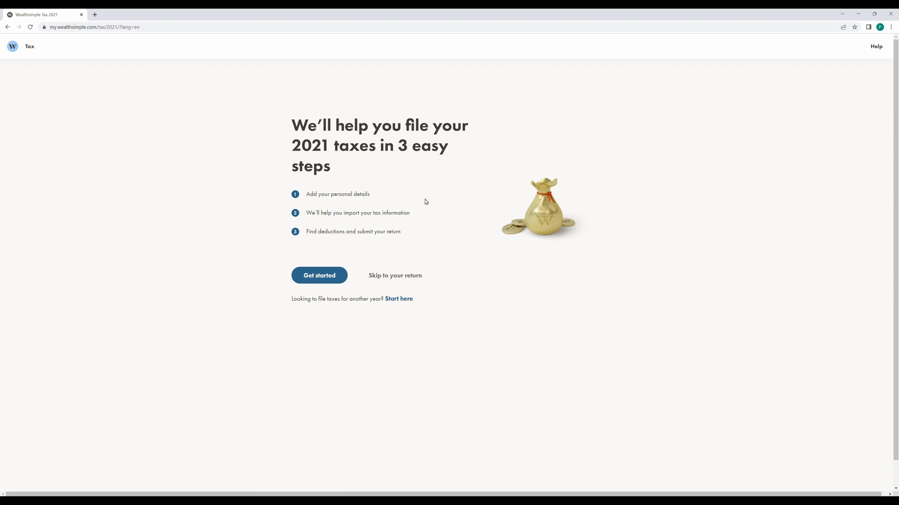
# Start the return and confirm the personal details (British Columbia, Living Common Law).
pyautogui.click(307, 276)
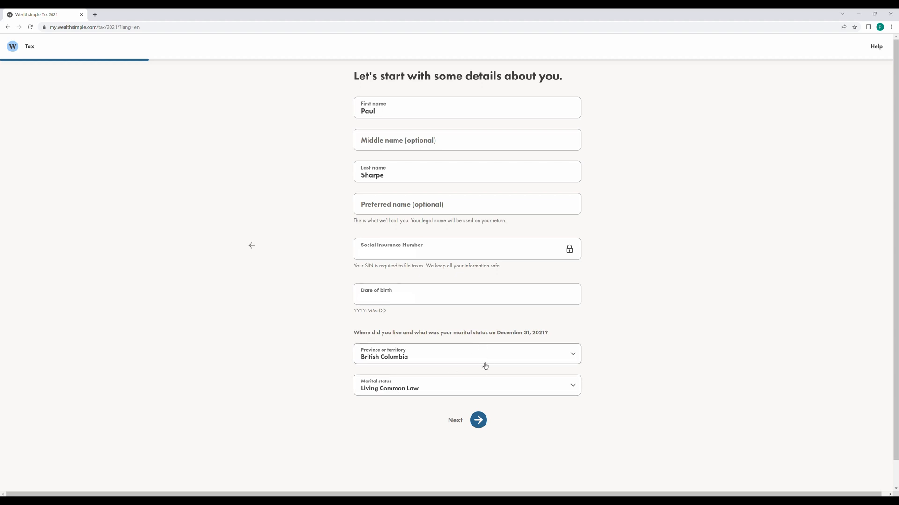
pyautogui.moveTo(495, 332); pyautogui.dragTo(523, 323)
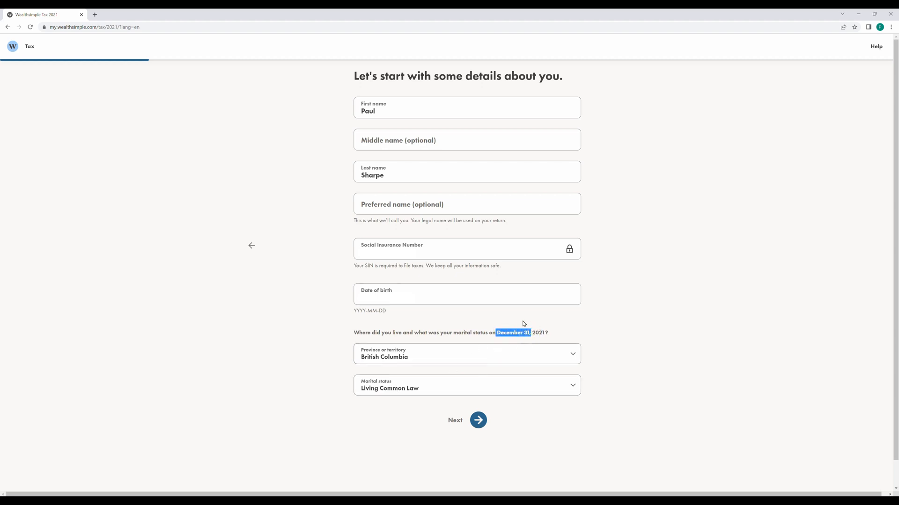
pyautogui.click(485, 424)
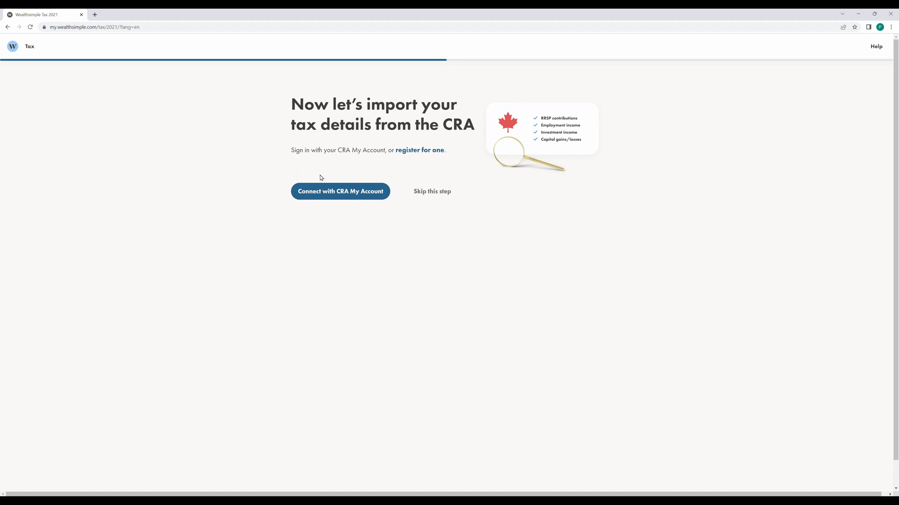
# Connect with CRA My Account, agree to the CRA terms, and find the Sign-In Partner option.
pyautogui.click(338, 198)
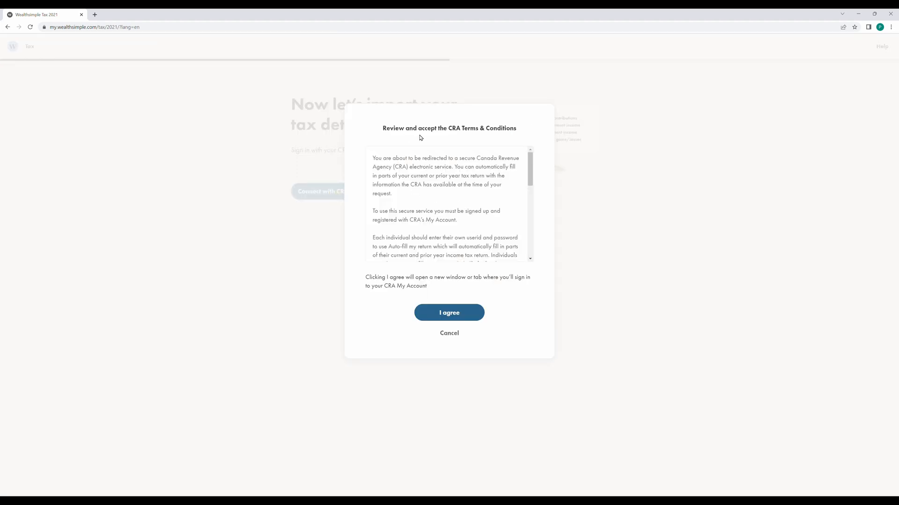
pyautogui.click(451, 312)
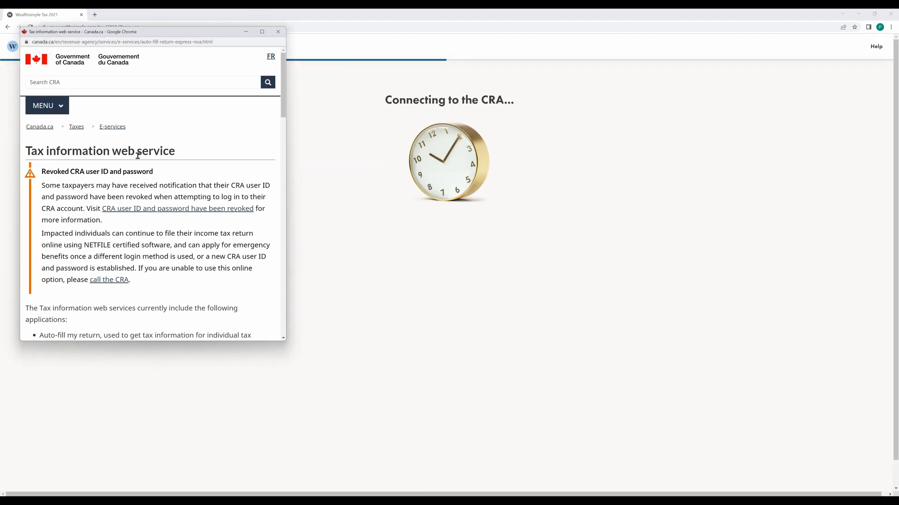
pyautogui.scroll(-6, 136, 188)
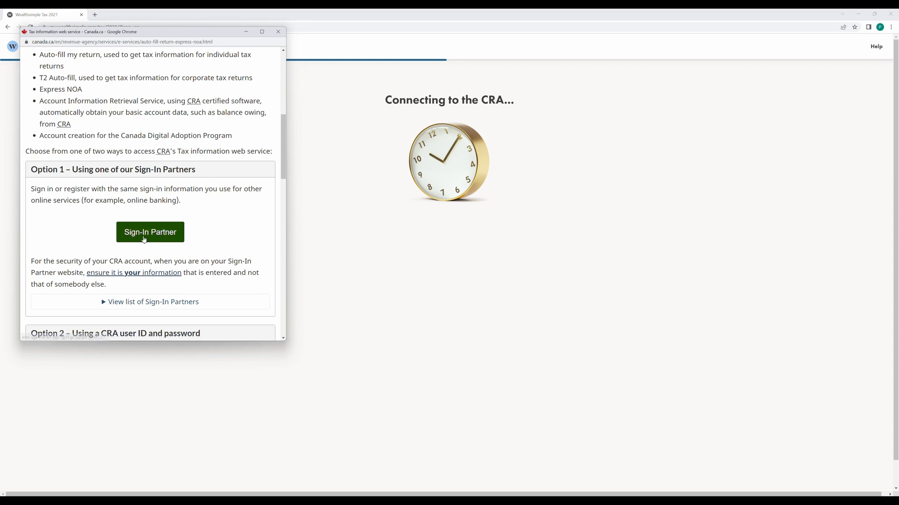
pyautogui.scroll(-2, 185, 226)
pyautogui.scroll(-1, 185, 226)
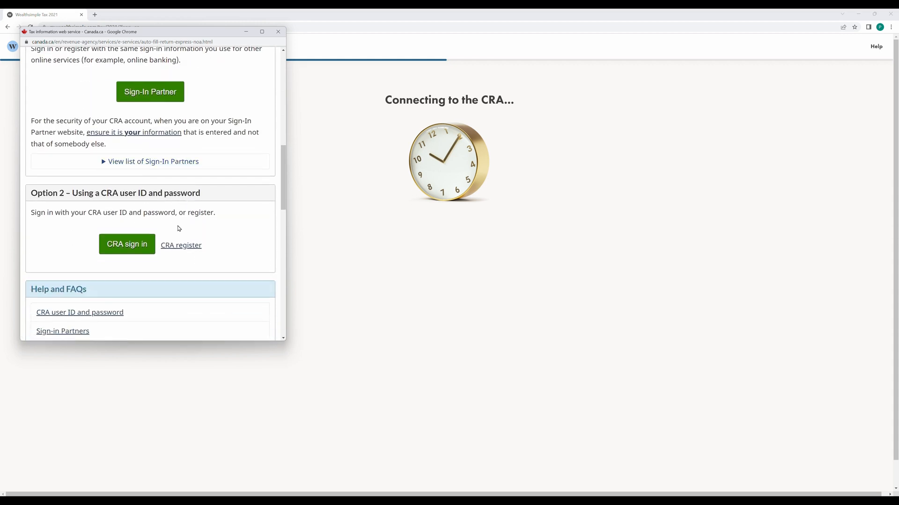
pyautogui.scroll(2, 123, 241)
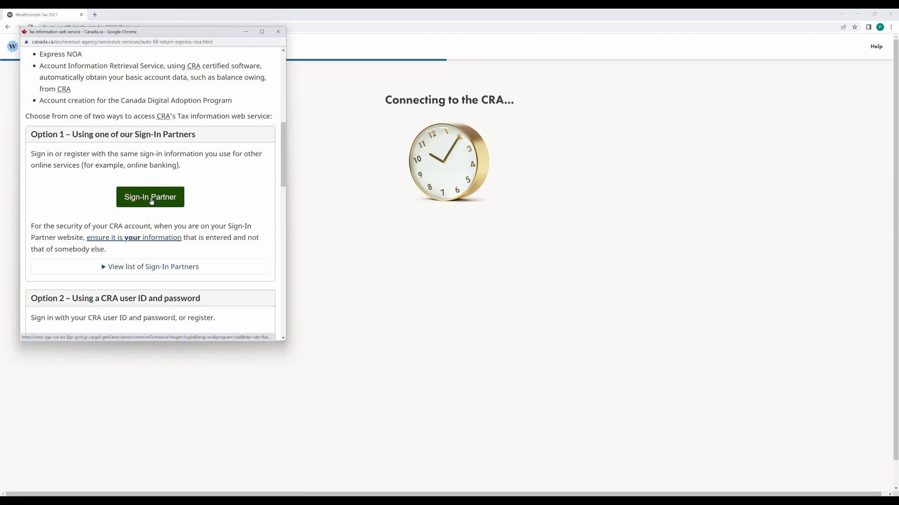
# Choose Sign-In Partner and pick Coast Capital as the bank.
pyautogui.click(151, 201)
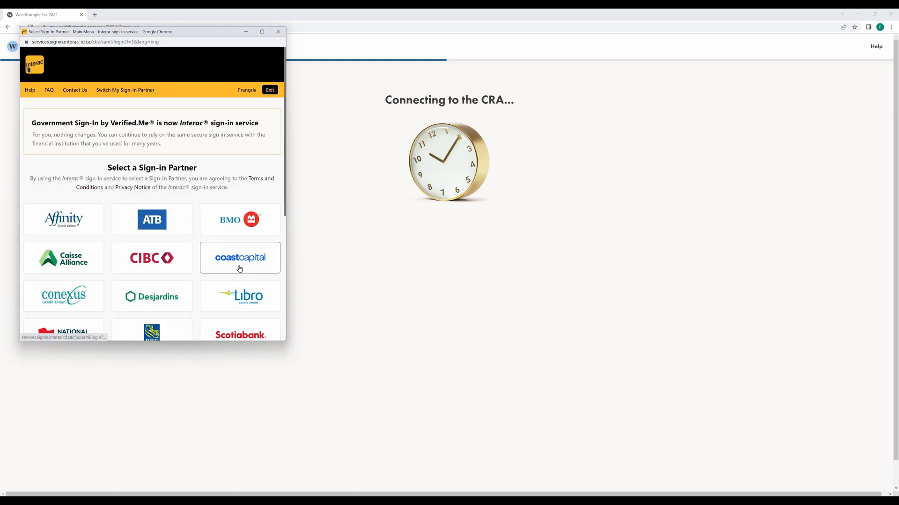
pyautogui.scroll(-1, 152, 257)
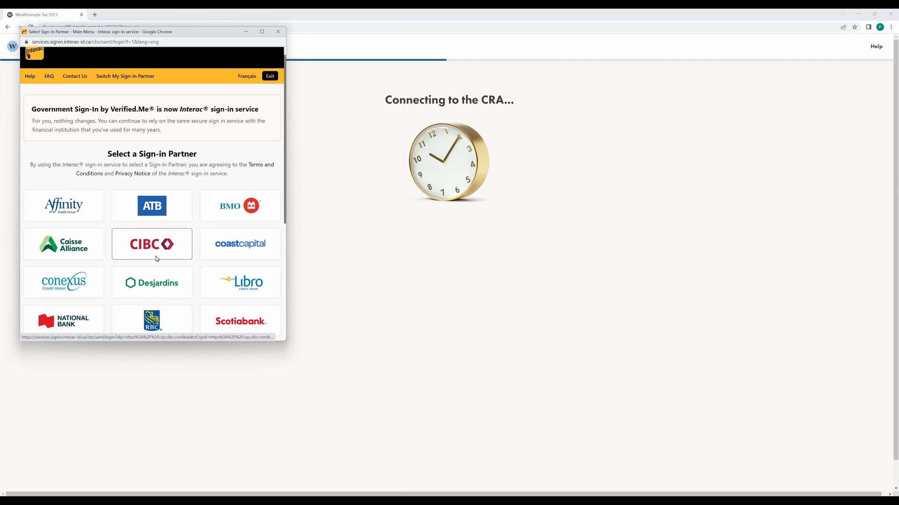
pyautogui.scroll(-1, 185, 257)
pyautogui.scroll(-1, 206, 229)
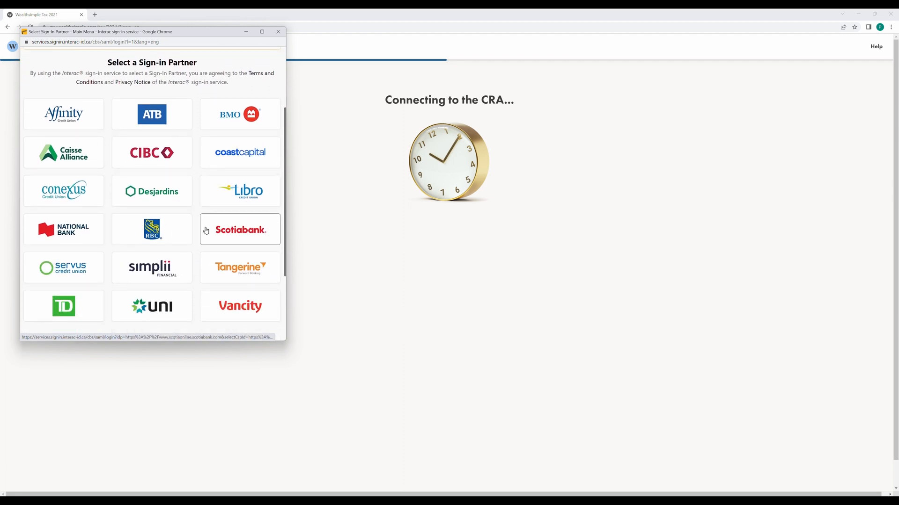
pyautogui.click(242, 151)
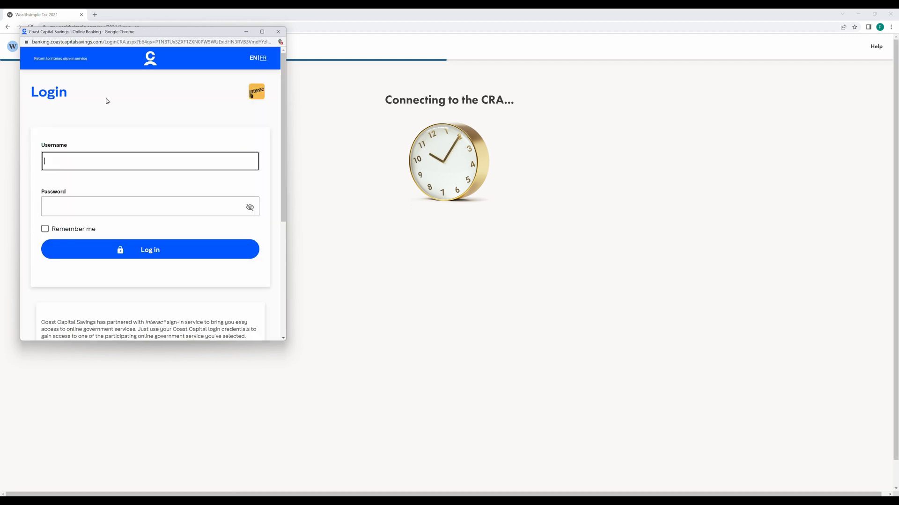
# Log in to the bank and confirm the request for 2021 tax information.
pyautogui.click(148, 250)
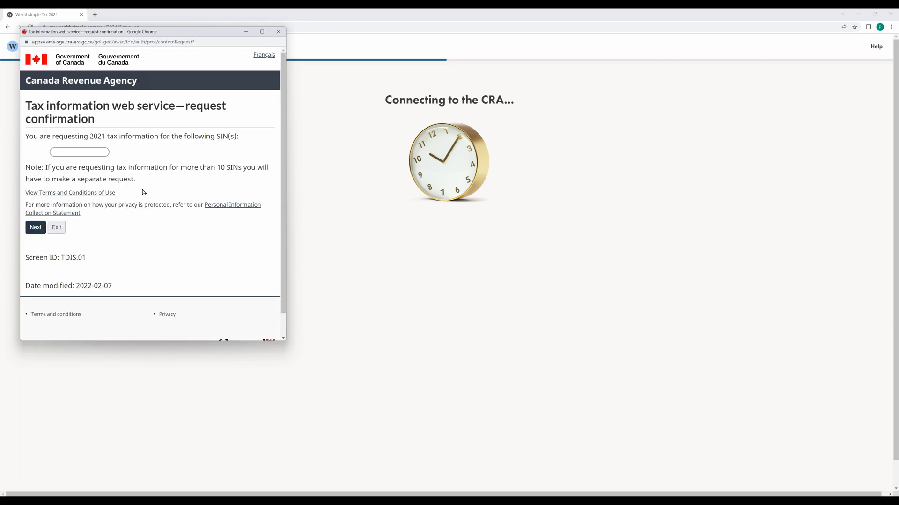
pyautogui.click(93, 137)
pyautogui.doubleClick(92, 137)
pyautogui.click(36, 228)
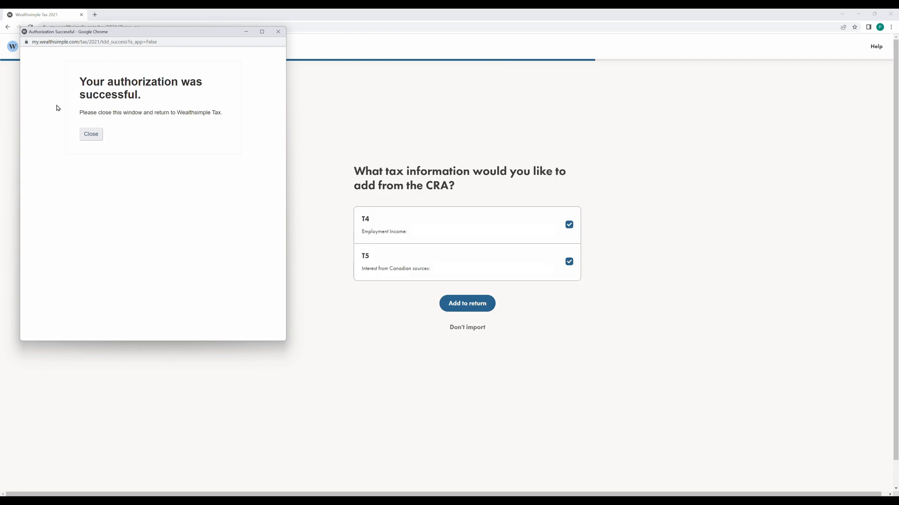
# Close the authorization window and add the T4 and T5 slips to the return.
pyautogui.click(91, 134)
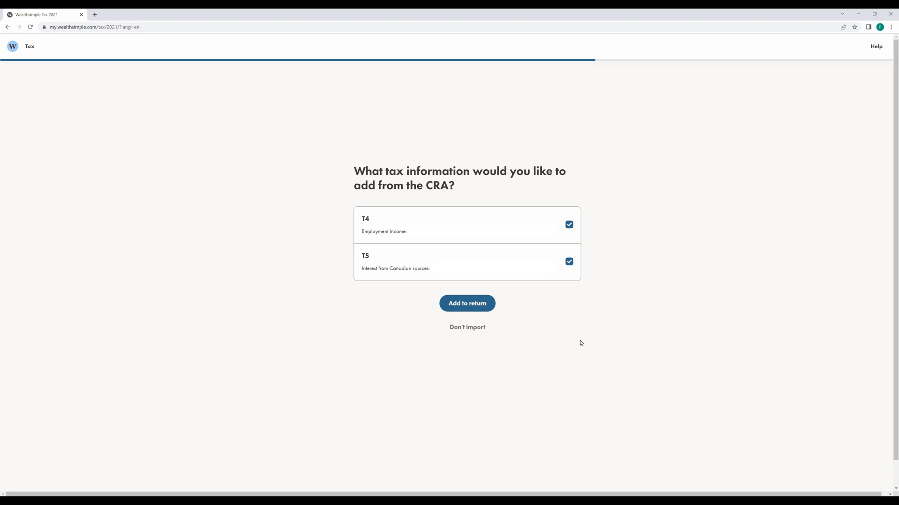
pyautogui.click(570, 227)
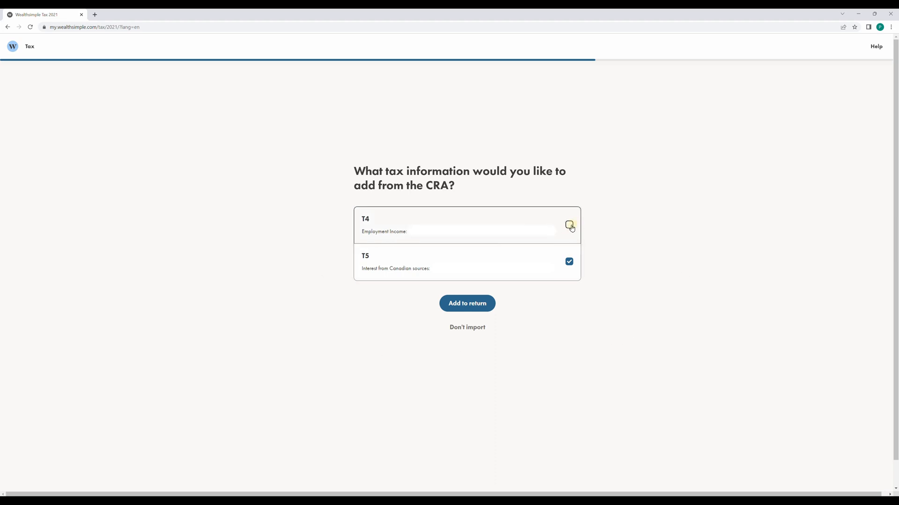
pyautogui.doubleClick(571, 228)
pyautogui.click(571, 227)
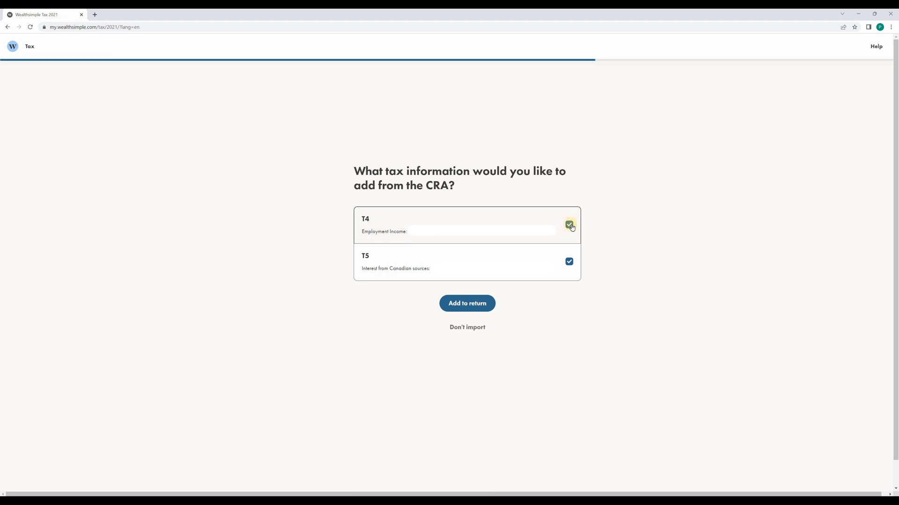
pyautogui.click(473, 305)
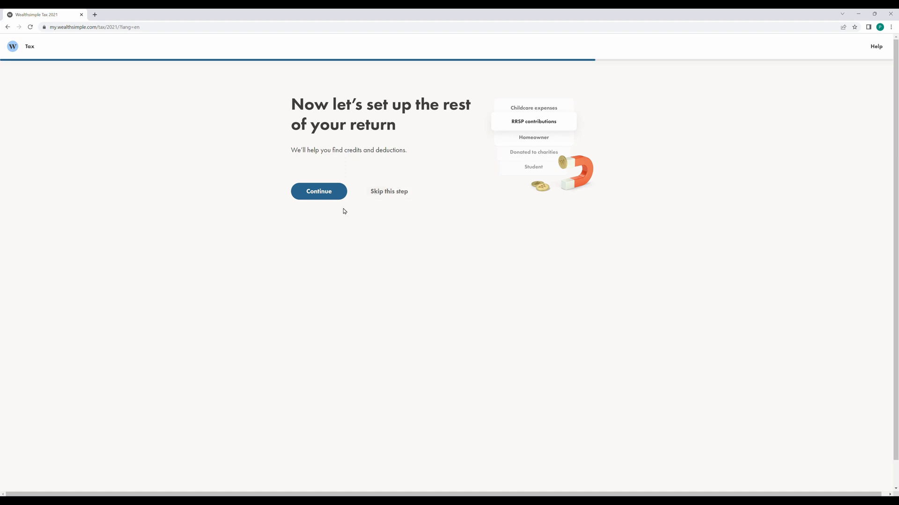
# Begin credits setup and record 'I was employed / had a job' for 2021.
pyautogui.click(310, 196)
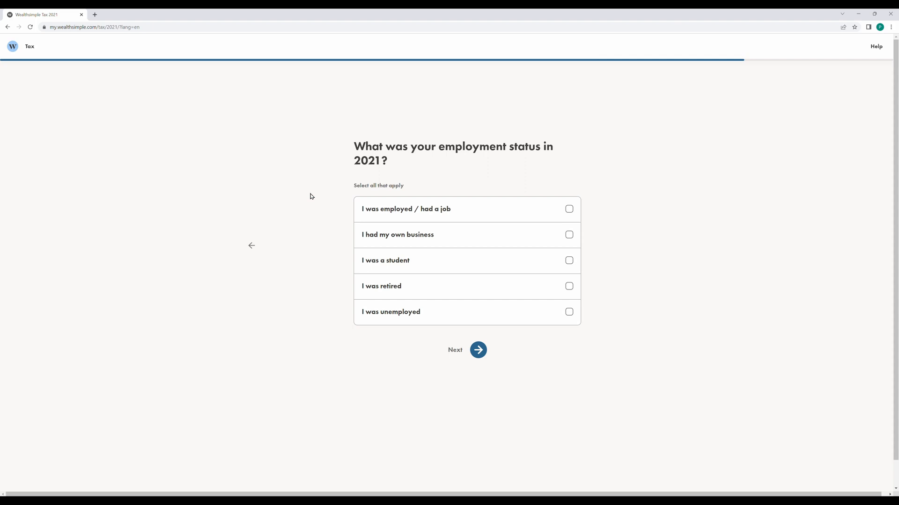
pyautogui.click(569, 210)
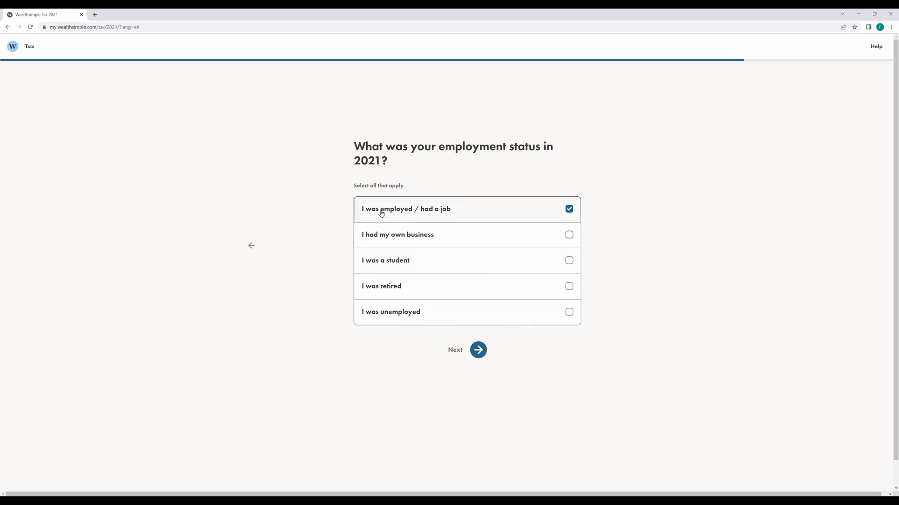
pyautogui.click(477, 355)
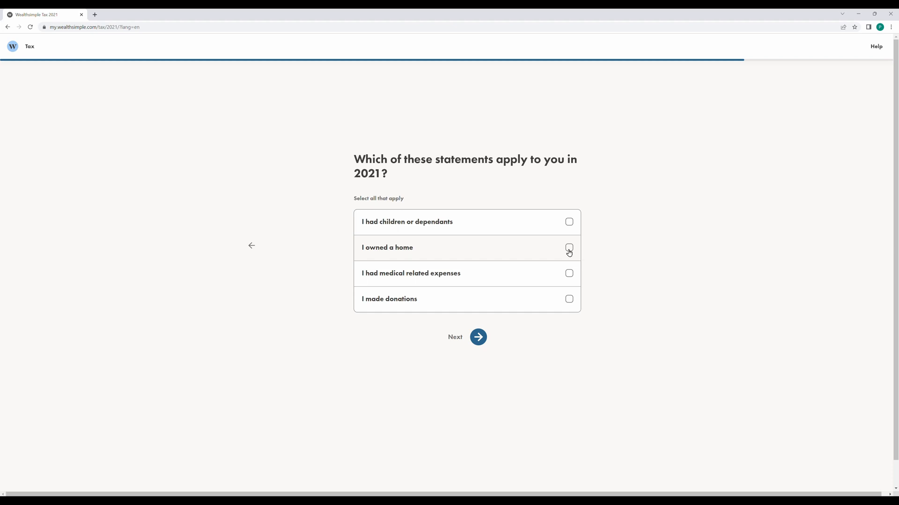
# Mark medical expenses and donations as applying in 2021 to get suggested credits.
pyautogui.click(569, 278)
pyautogui.click(569, 299)
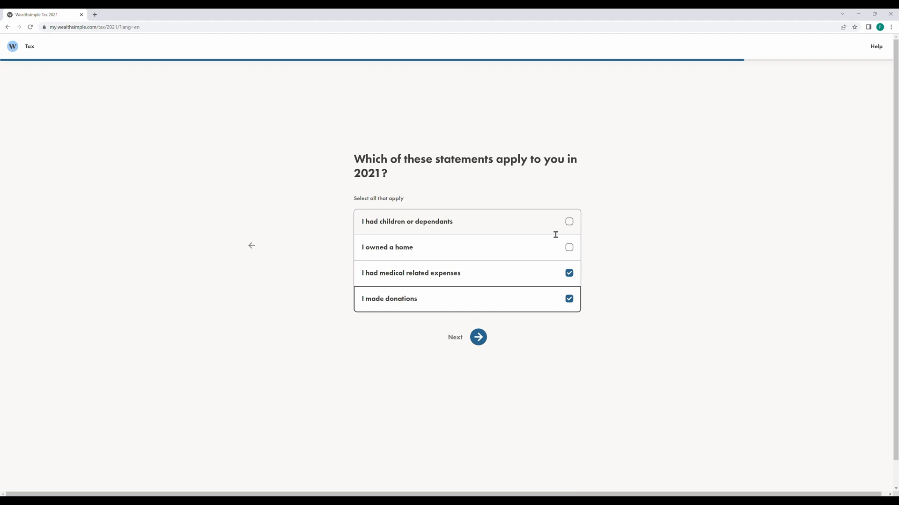
pyautogui.click(478, 337)
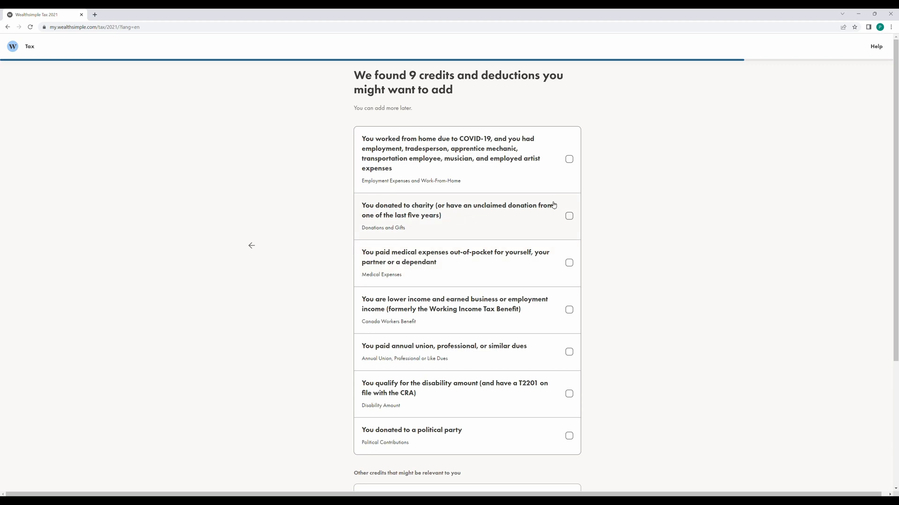
# Tick charitable donations, medical expenses and RRSP contributions, and add them to the return.
pyautogui.click(570, 216)
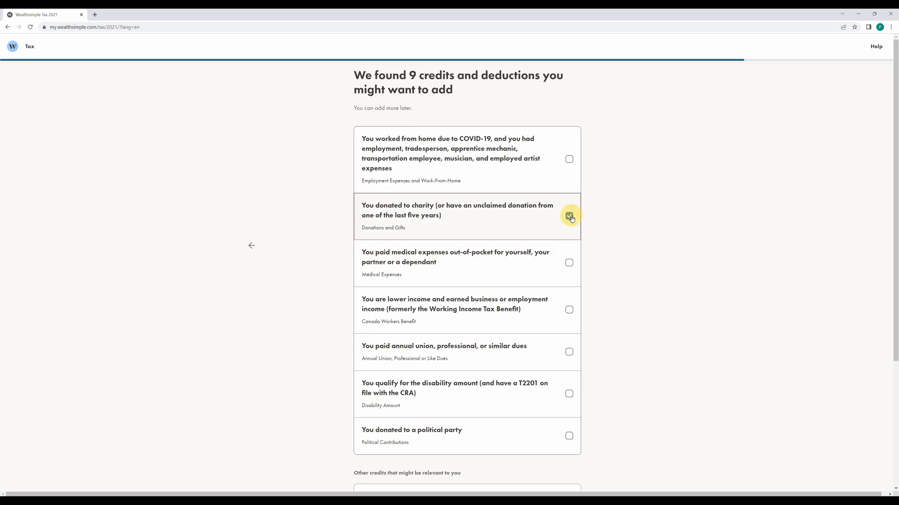
pyautogui.click(568, 265)
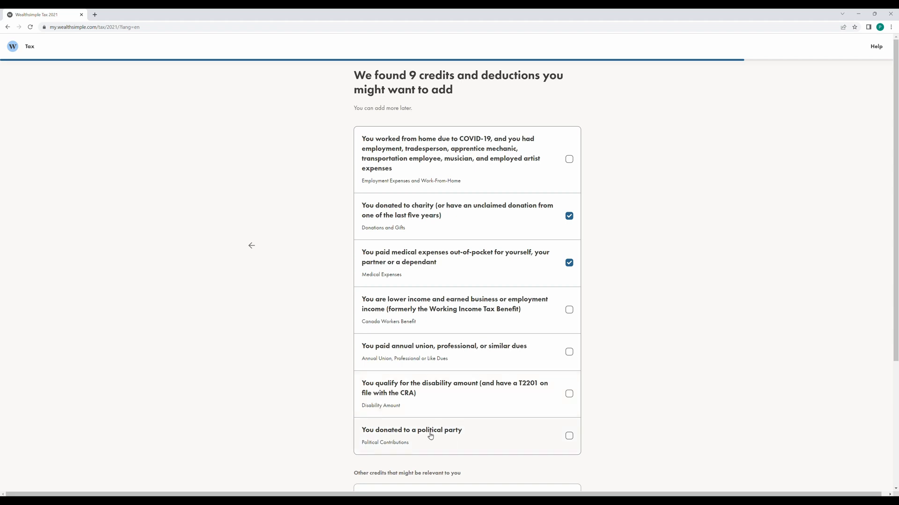
pyautogui.scroll(-3, 623, 370)
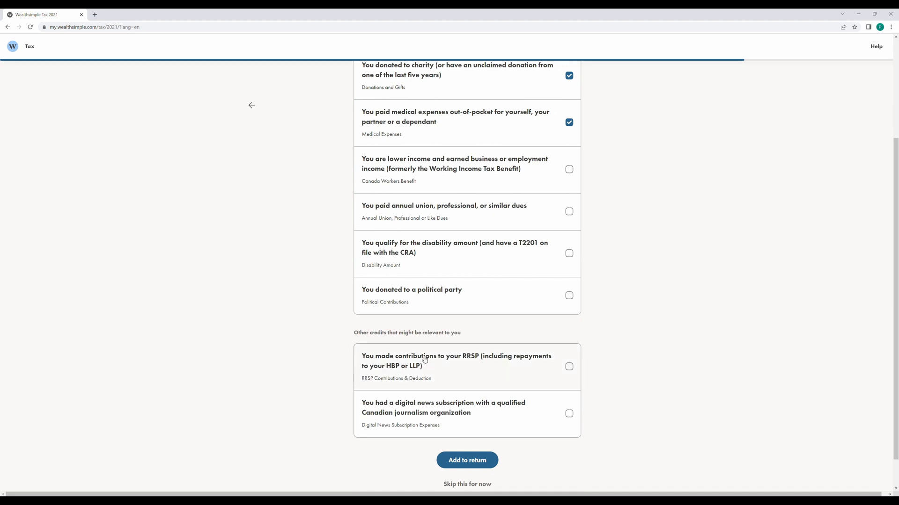
pyautogui.click(568, 368)
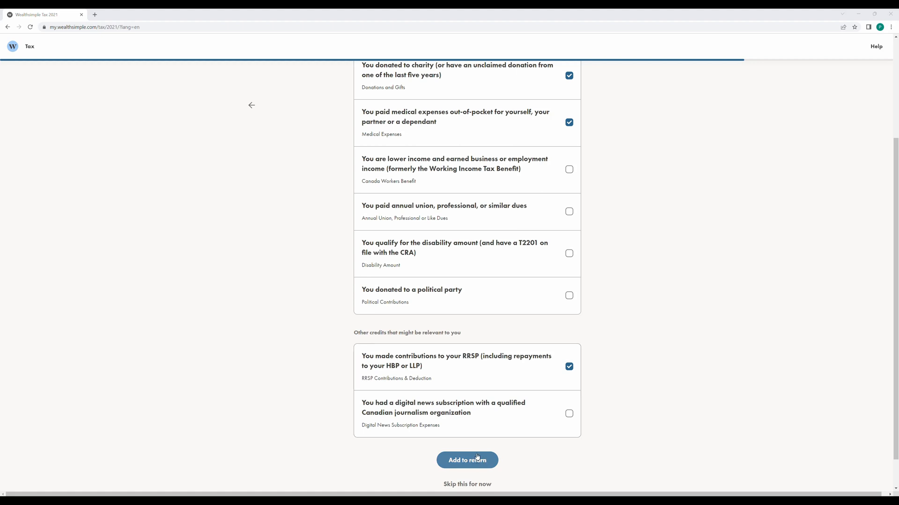
pyautogui.scroll(2, 476, 460)
pyautogui.scroll(-3, 321, 245)
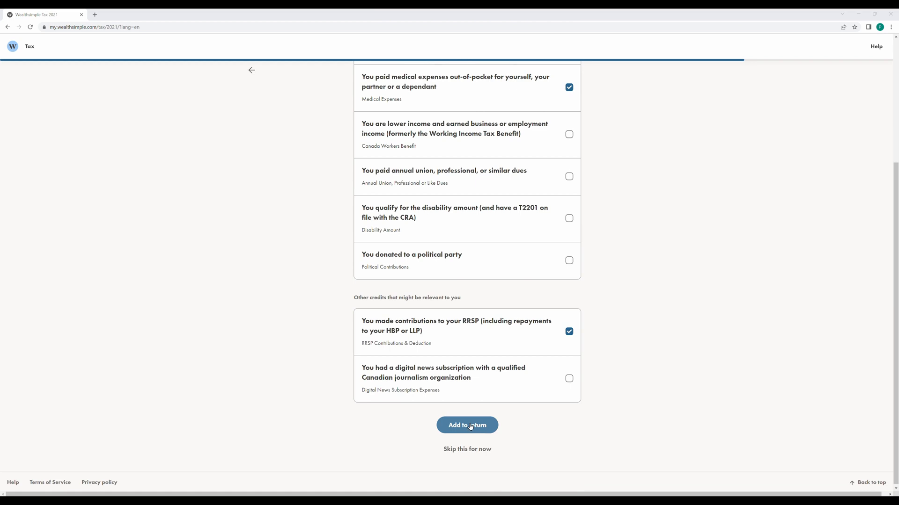
pyautogui.click(470, 426)
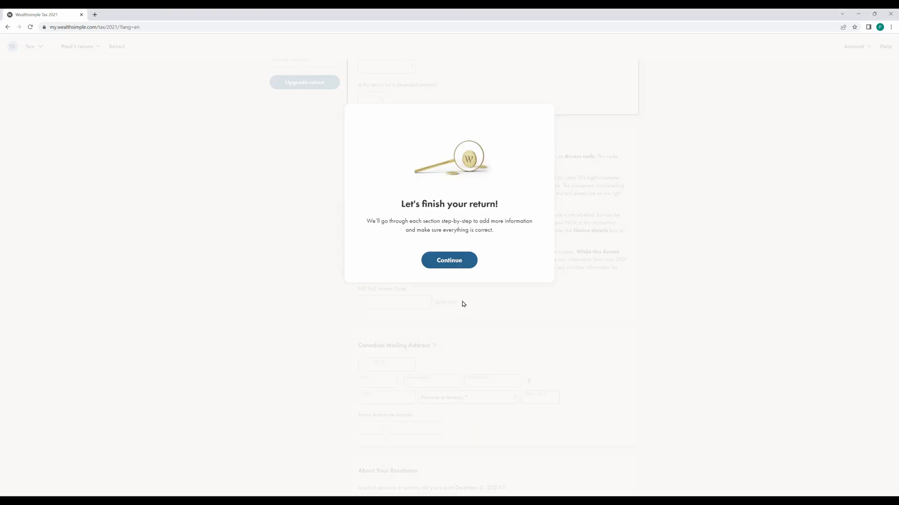
# Set the preferred language to English and answer No to the deceased-person question.
pyautogui.click(458, 265)
pyautogui.click(396, 243)
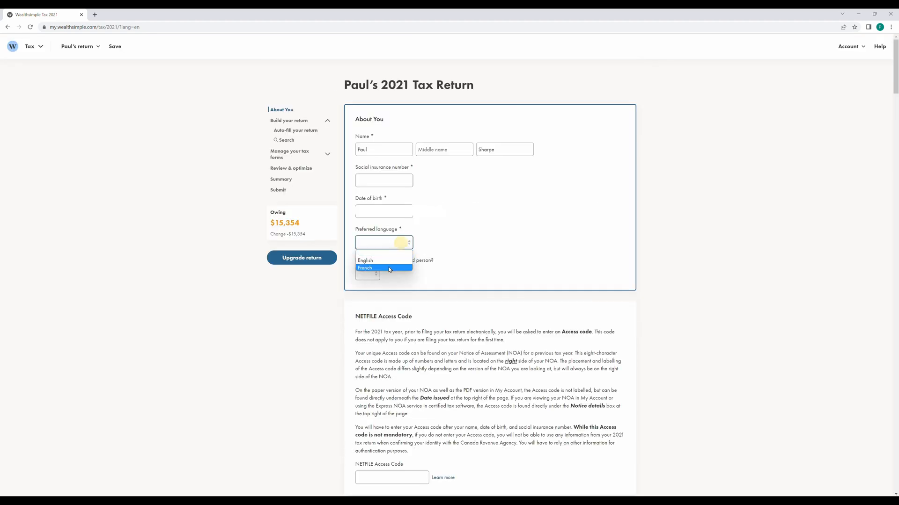
pyautogui.click(388, 262)
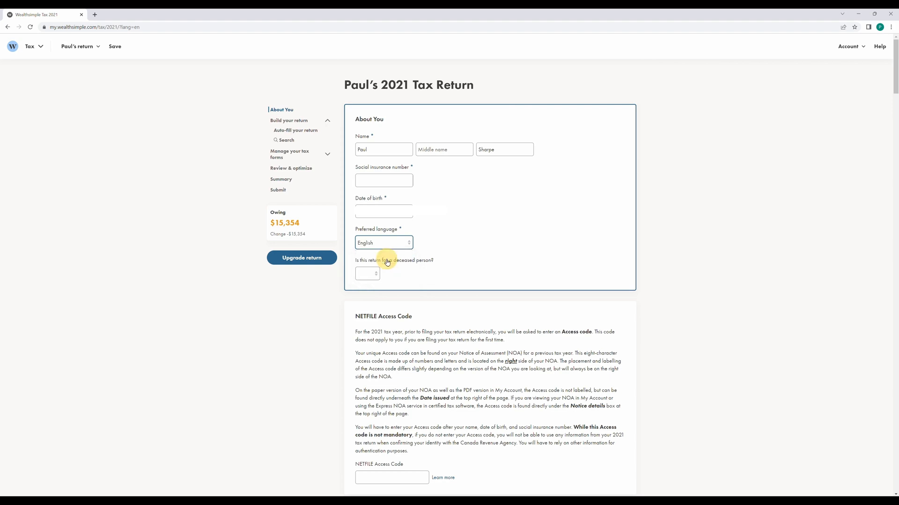
pyautogui.click(373, 280)
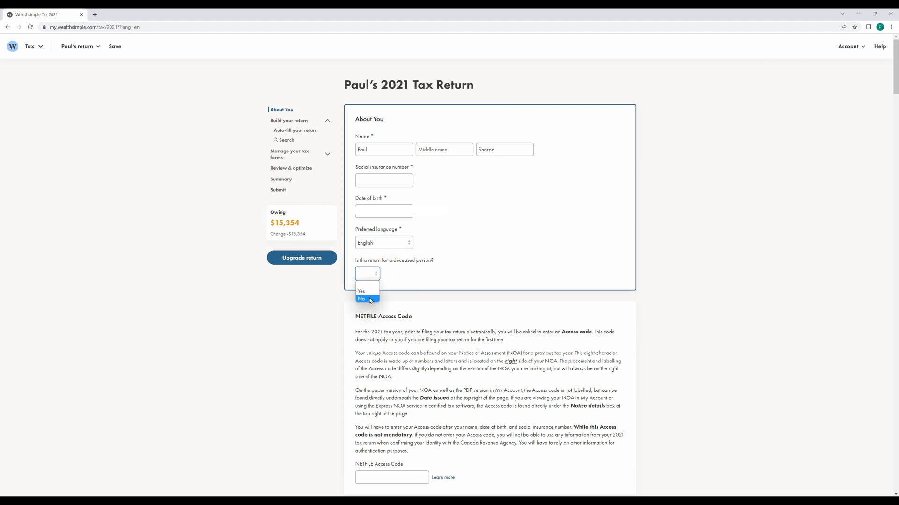
pyautogui.click(369, 296)
pyautogui.scroll(-2, 572, 316)
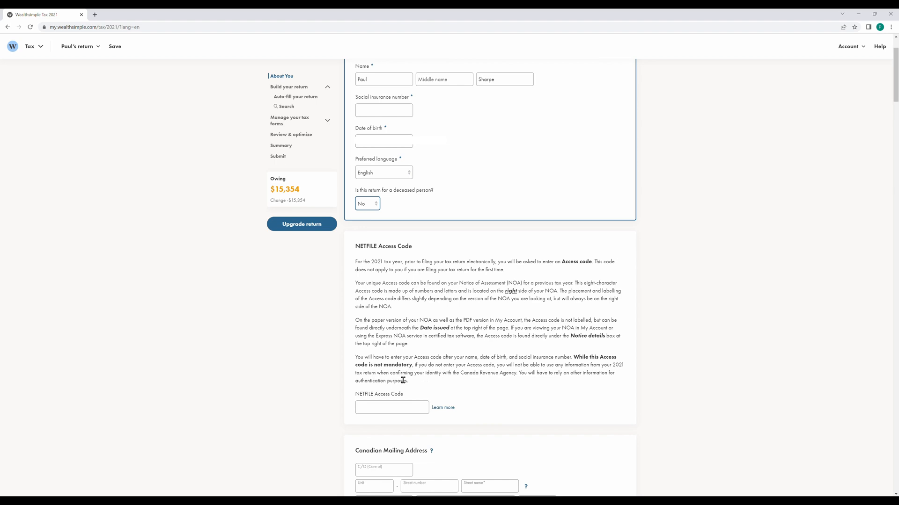
pyautogui.scroll(-2, 440, 367)
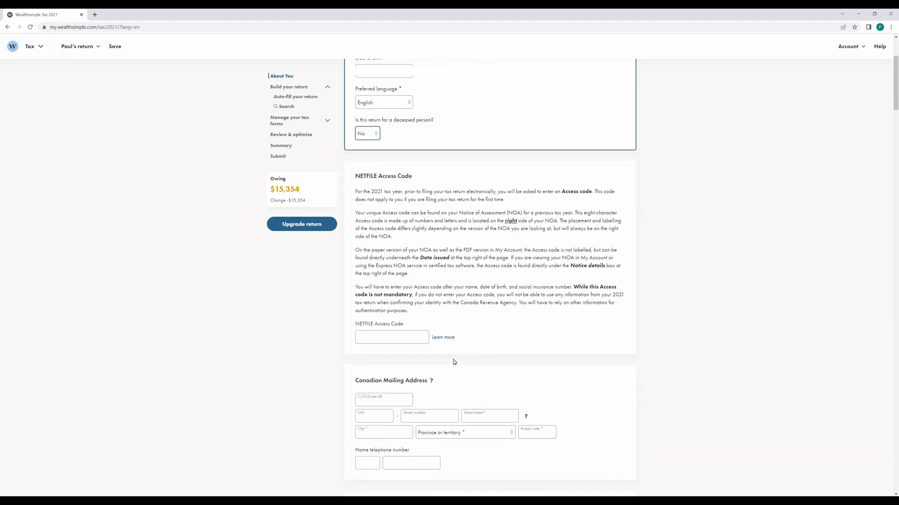
# Enter the street number, street name, city, British Columbia and postal code as the mailing address.
pyautogui.scroll(-2, 522, 308)
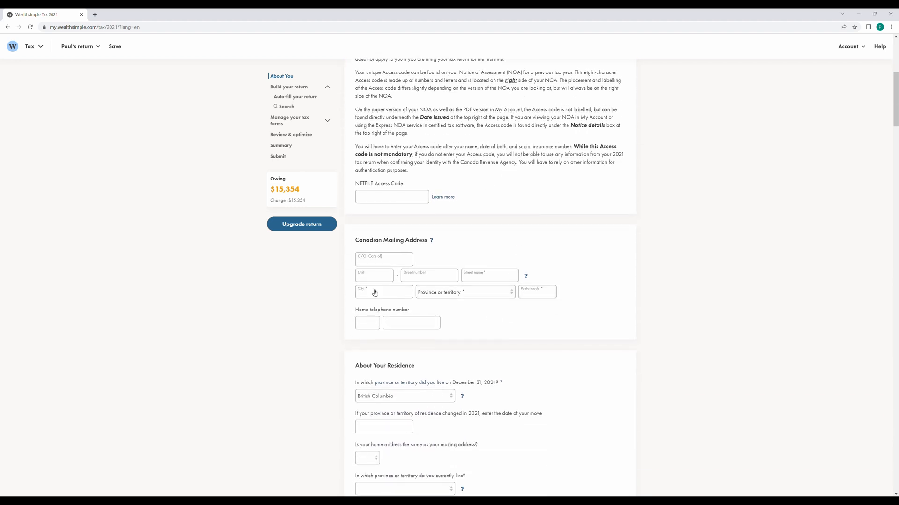
pyautogui.click(431, 240)
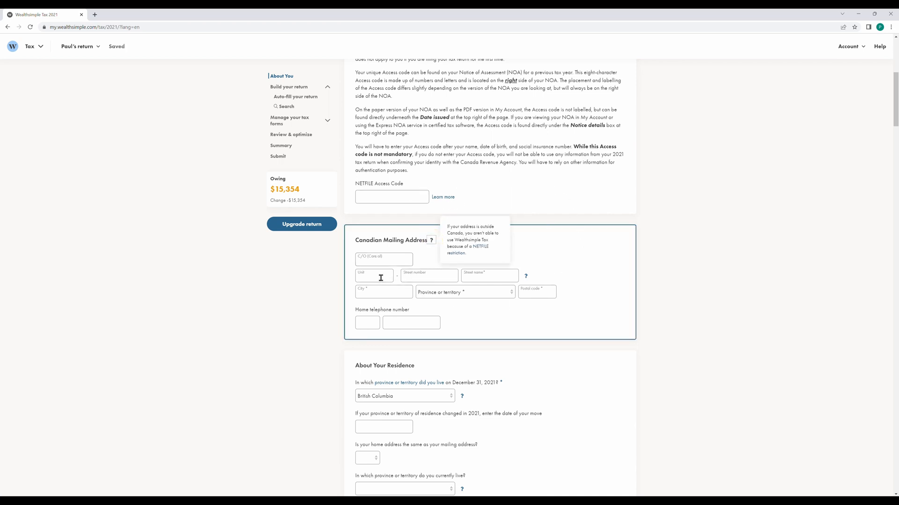
pyautogui.click(414, 277)
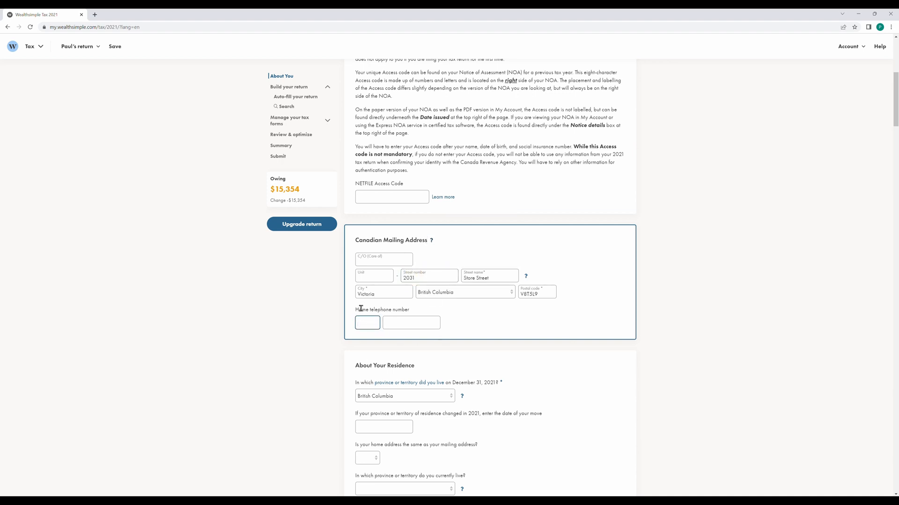
pyautogui.scroll(-2, 361, 309)
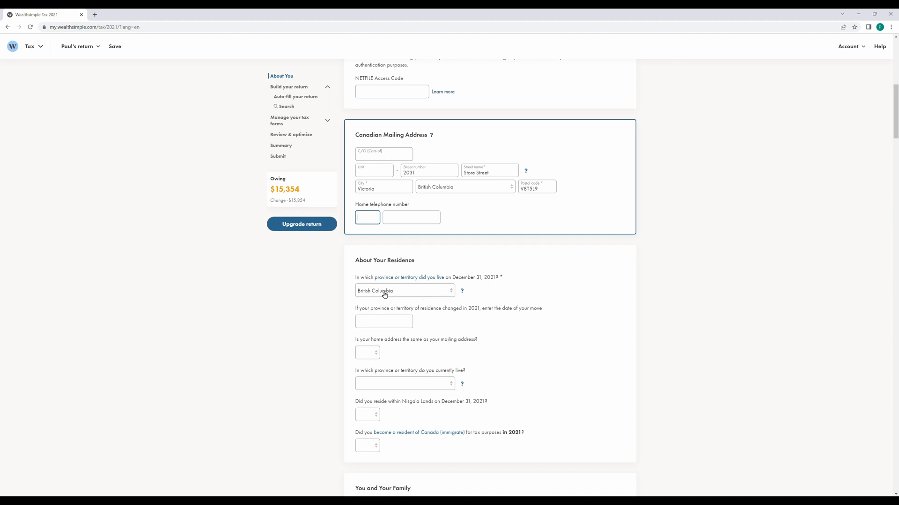
# Answer Yes for same mailing address, British Columbia as province, and No for Nisga'a Lands and immigration.
pyautogui.click(347, 319)
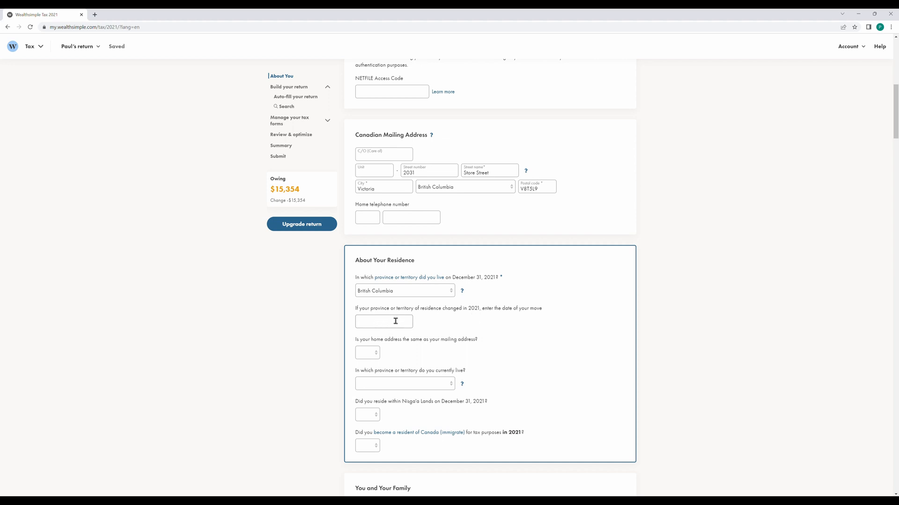
pyautogui.click(374, 356)
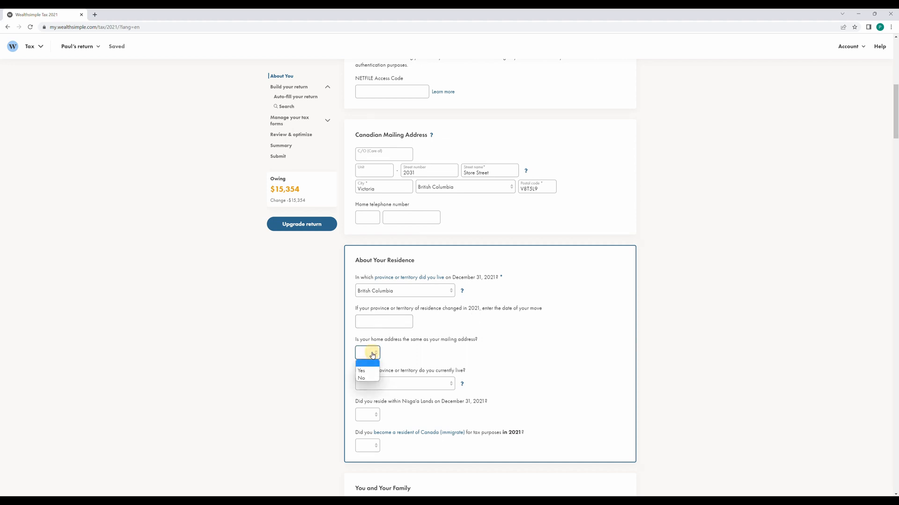
pyautogui.click(373, 371)
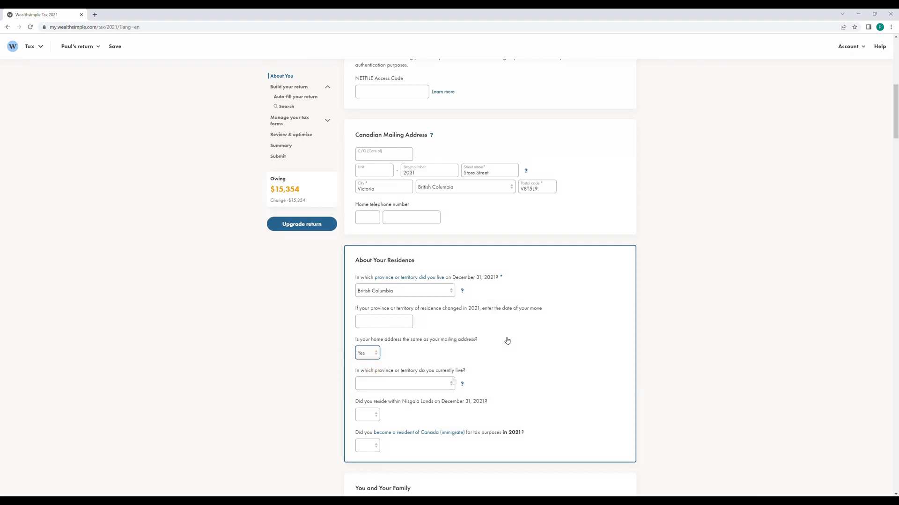
pyautogui.click(429, 384)
pyautogui.click(408, 409)
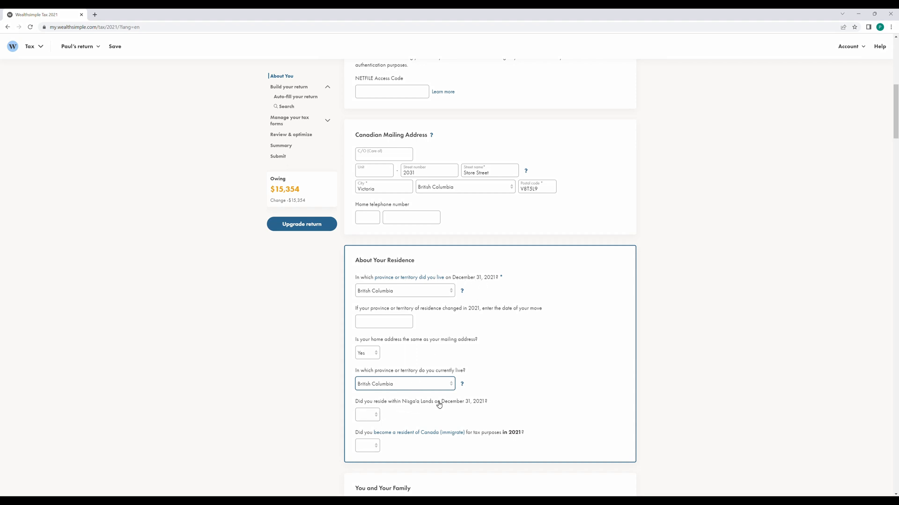
pyautogui.click(369, 416)
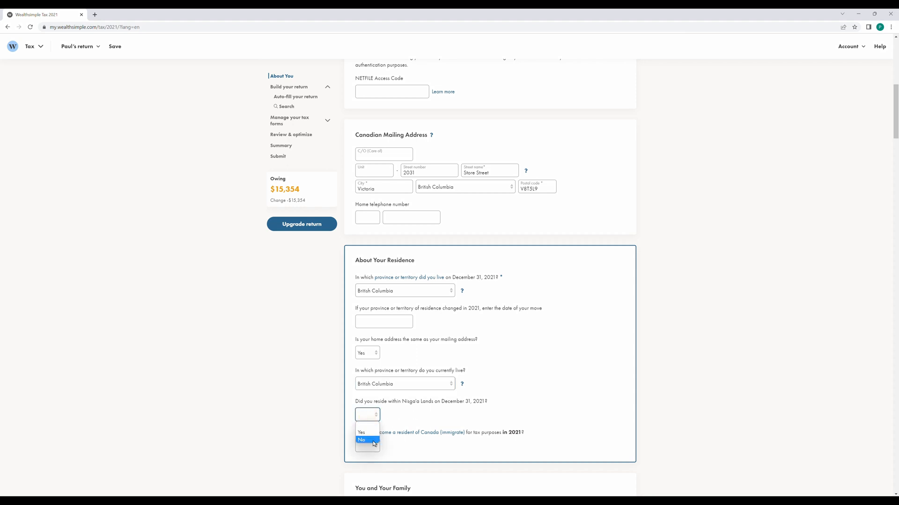
pyautogui.click(371, 440)
pyautogui.scroll(-2, 327, 412)
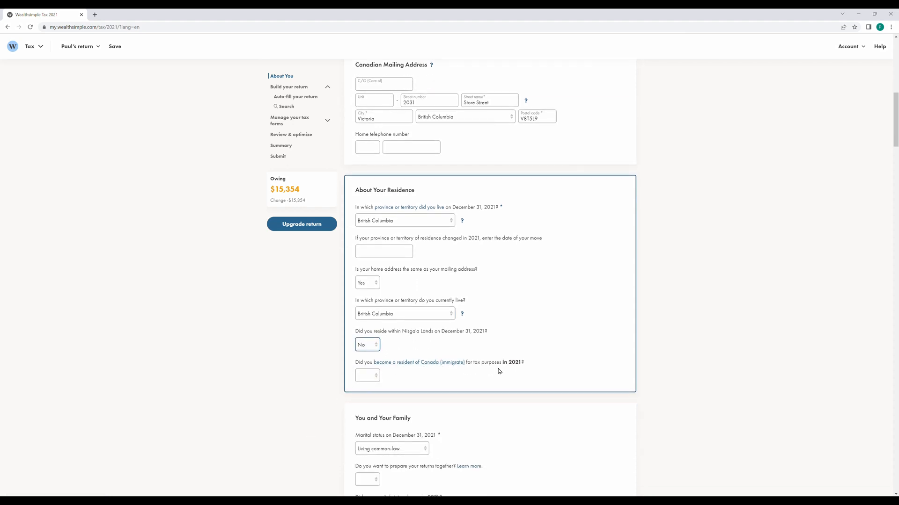
pyautogui.click(368, 376)
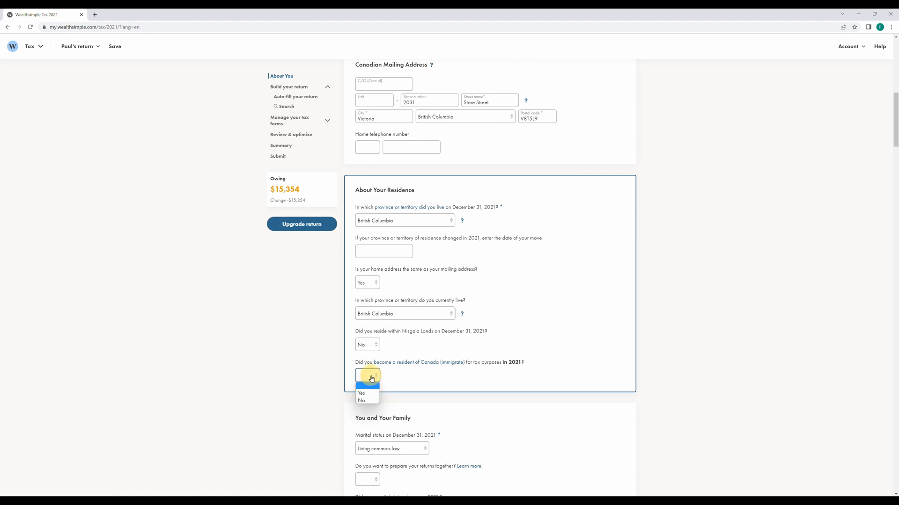
pyautogui.click(371, 401)
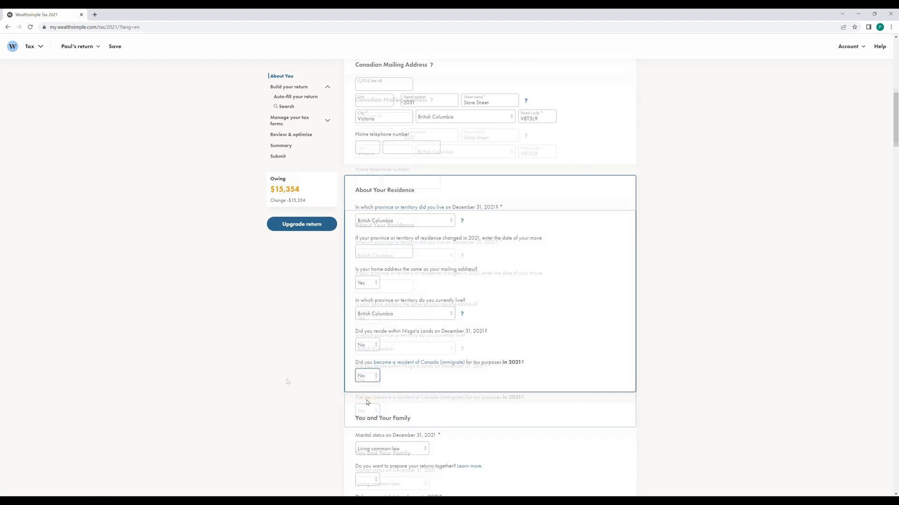
# Answer No to preparing returns together, a marital status change, and having dependants.
pyautogui.scroll(-3, 287, 379)
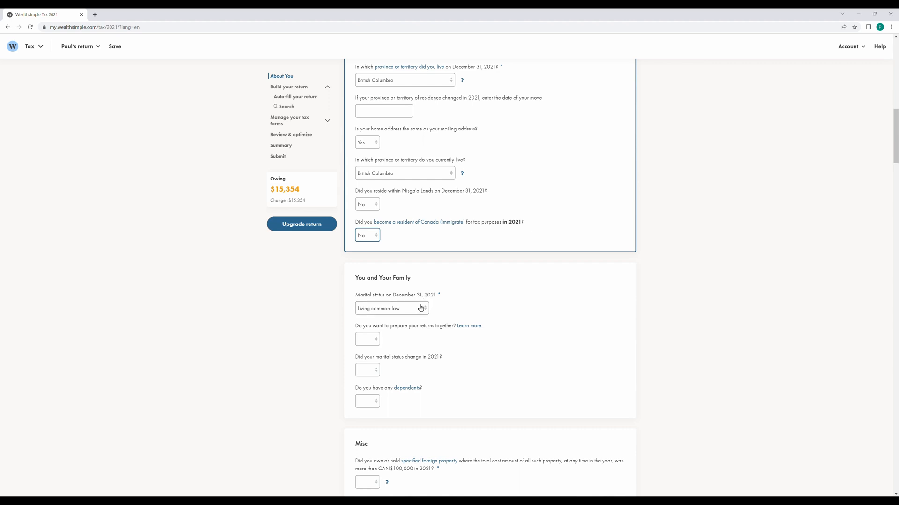
pyautogui.click(374, 347)
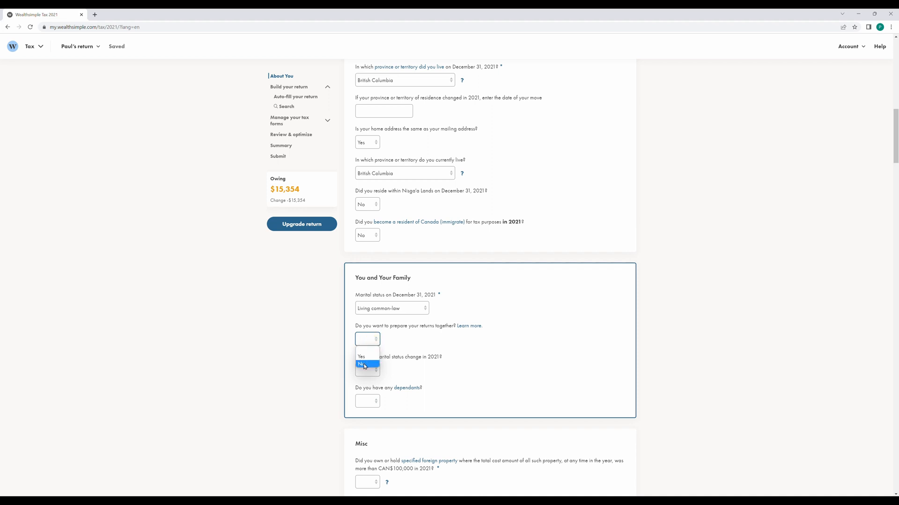
pyautogui.click(365, 366)
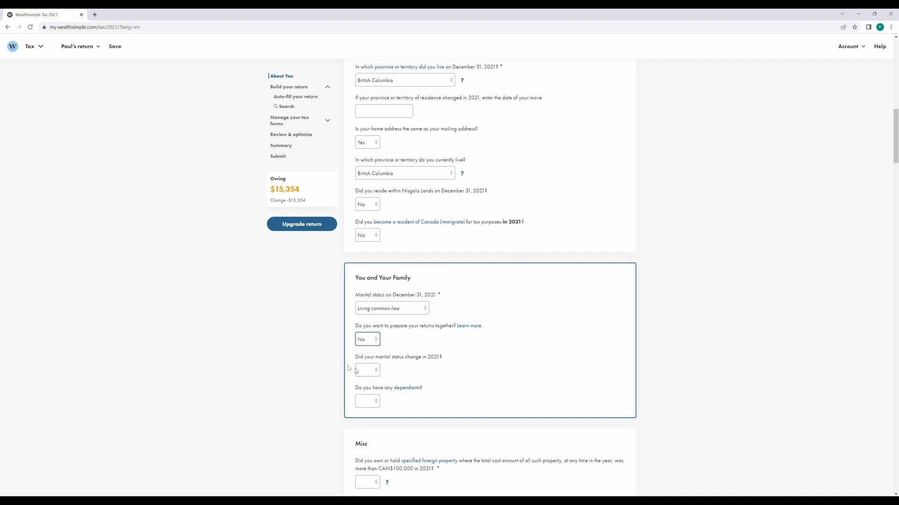
pyautogui.click(366, 371)
pyautogui.click(368, 396)
pyautogui.click(371, 405)
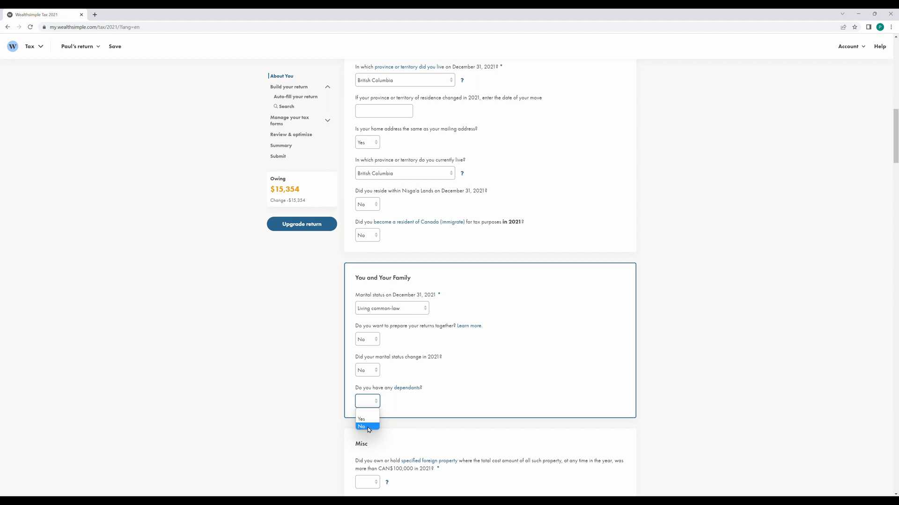
pyautogui.click(367, 427)
pyautogui.scroll(-4, 305, 401)
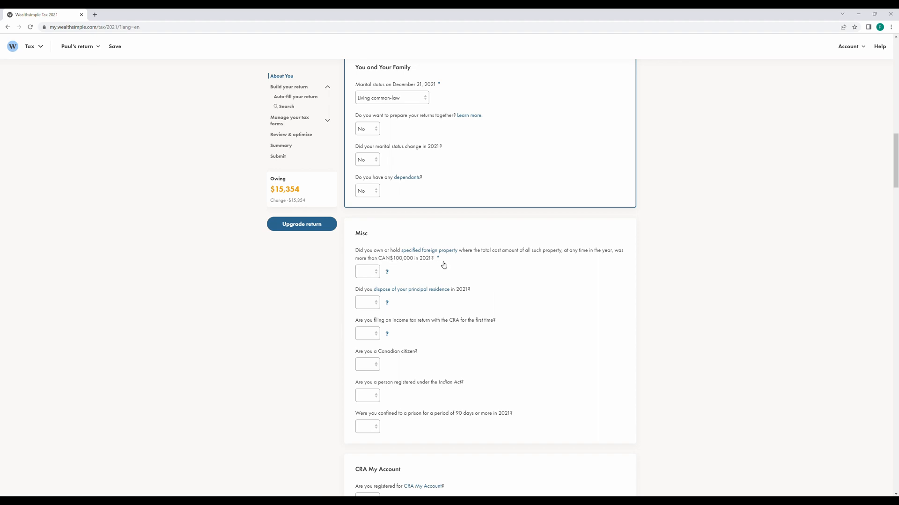
# Answer the foreign property question and read the T1135 specified foreign property explanation.
pyautogui.click(369, 275)
pyautogui.click(366, 287)
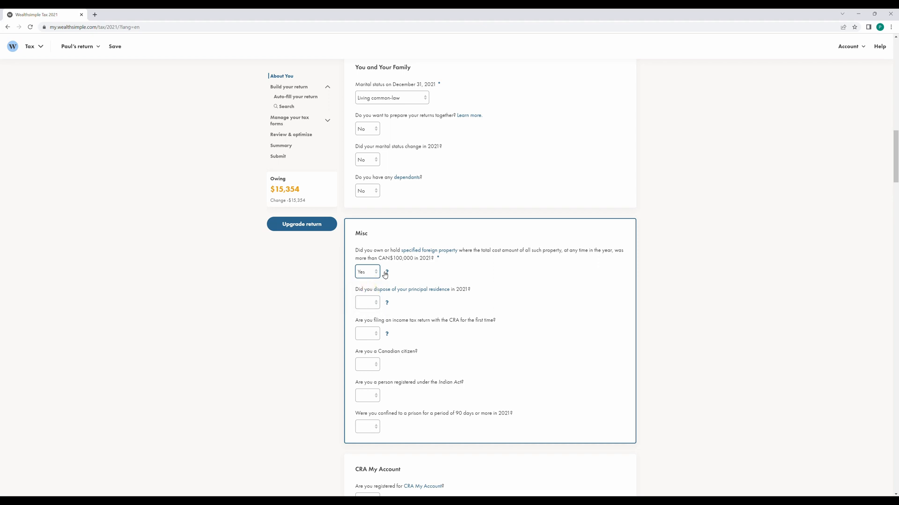
pyautogui.moveTo(386, 273)
pyautogui.click(415, 276)
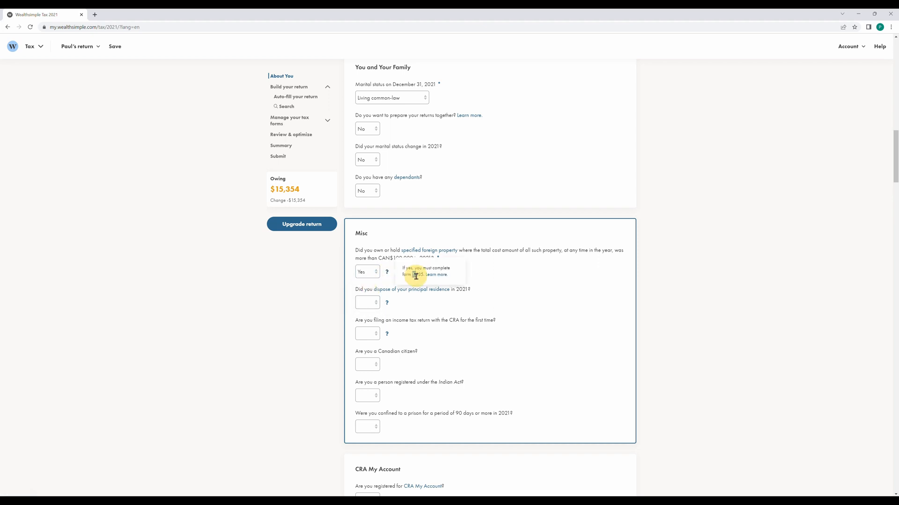
pyautogui.click(429, 251)
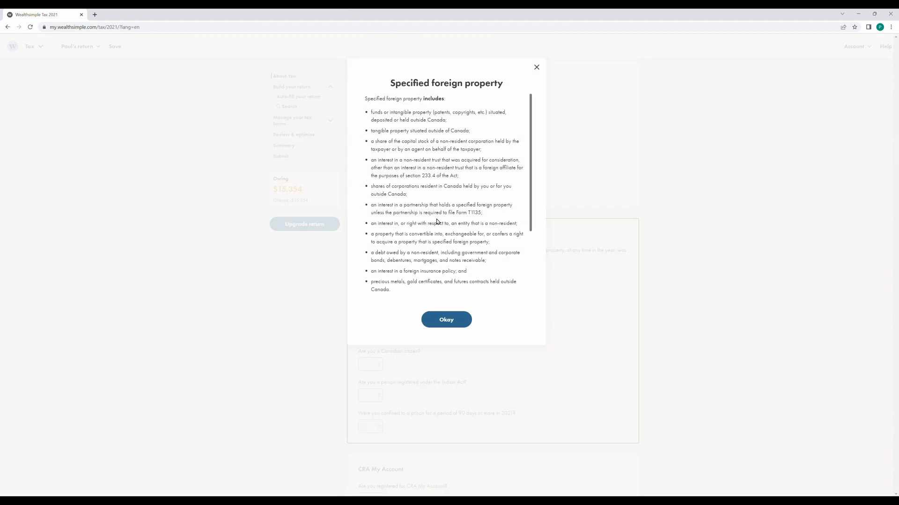
pyautogui.click(537, 67)
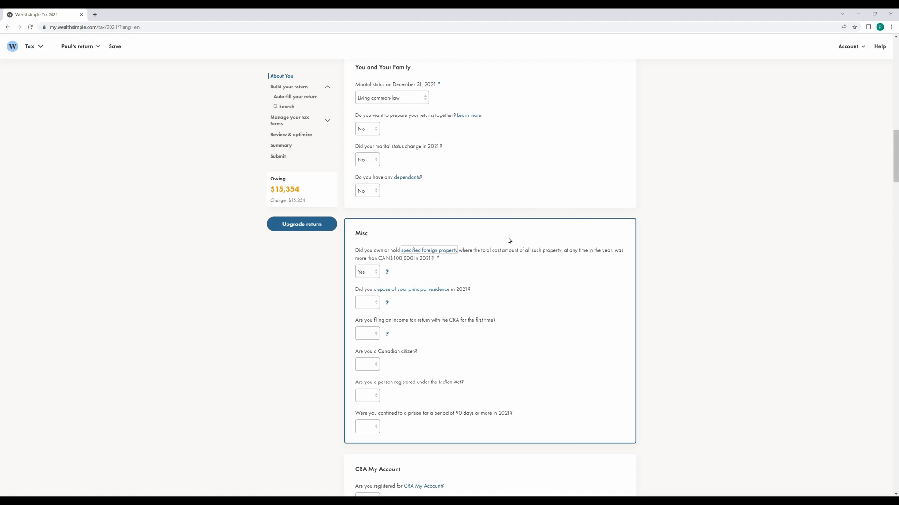
# Change the over-CAN$100,000 specified foreign property answer to No.
pyautogui.click(386, 273)
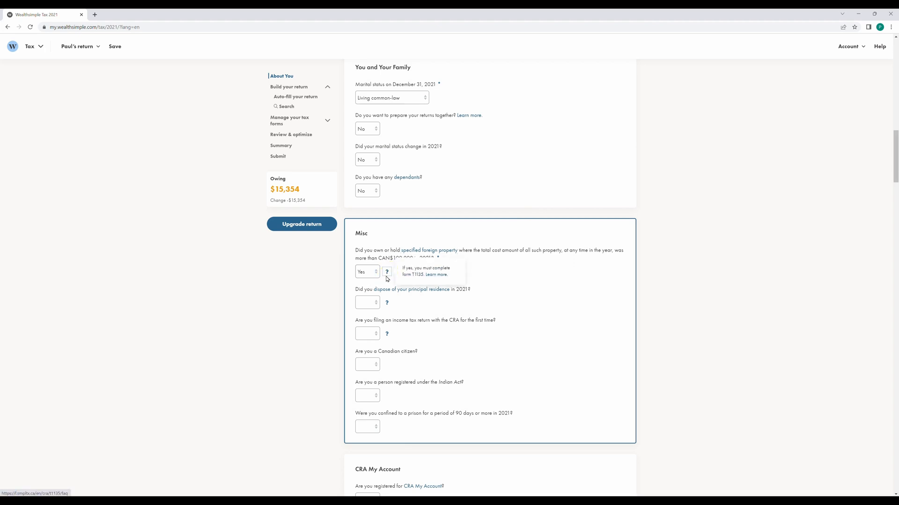
pyautogui.click(371, 275)
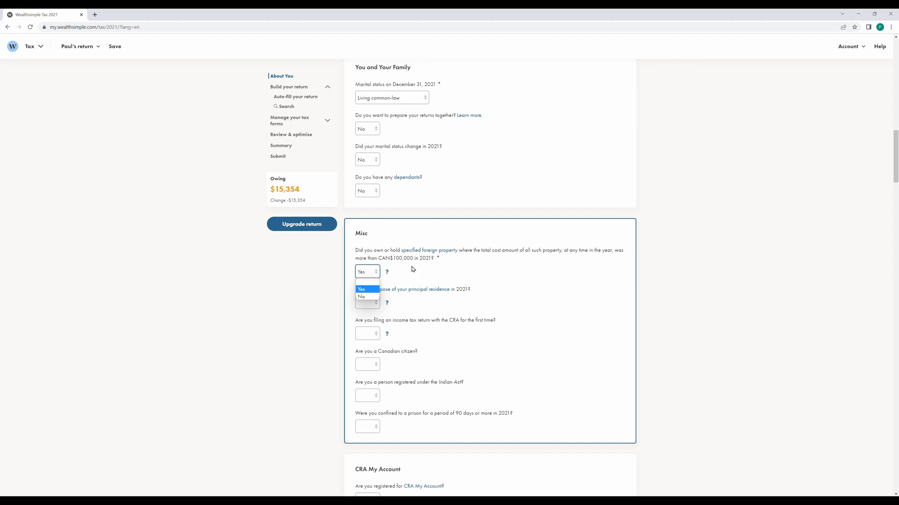
pyautogui.click(386, 276)
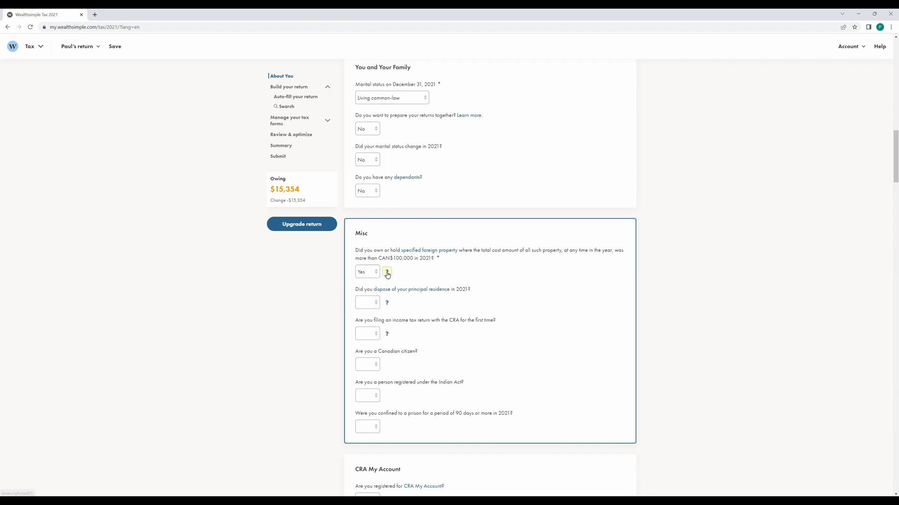
pyautogui.click(386, 272)
pyautogui.click(375, 273)
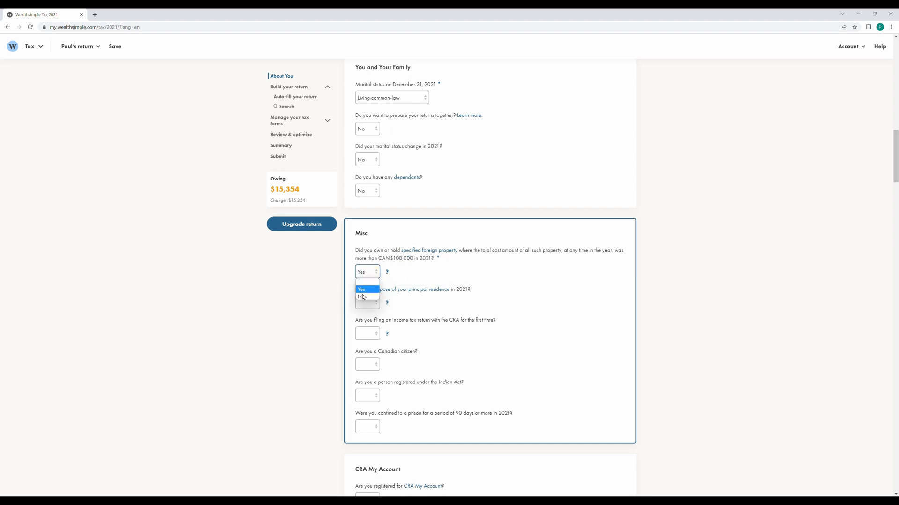
pyautogui.click(364, 298)
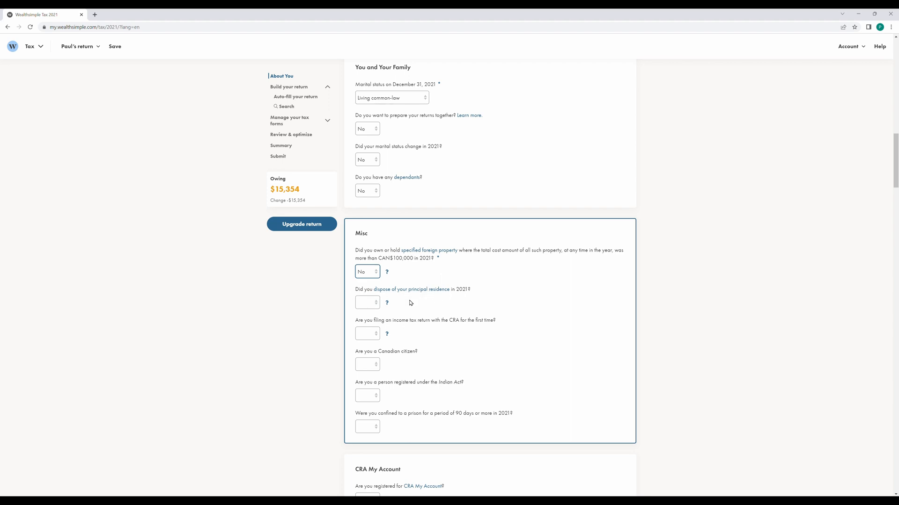
pyautogui.click(372, 304)
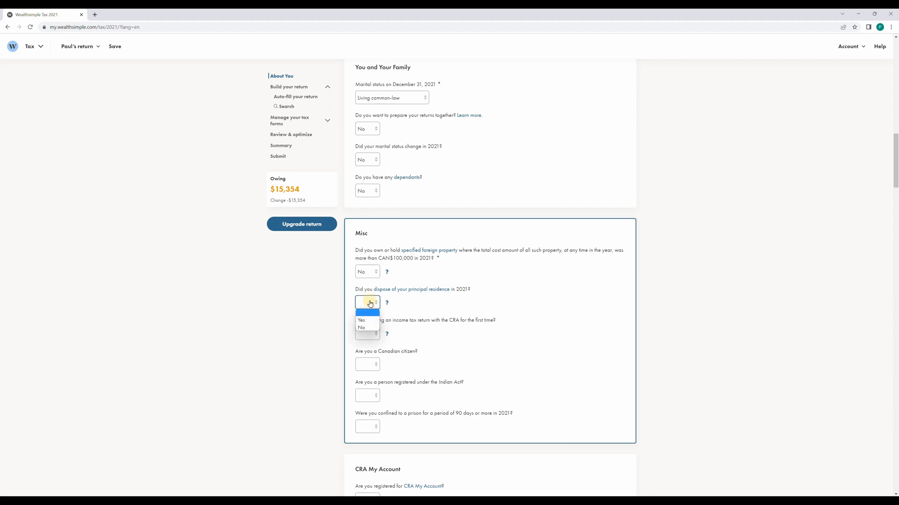
# Answer No to principal residence disposal and first-time filing, and Yes to Canadian citizenship.
pyautogui.click(367, 328)
pyautogui.click(370, 334)
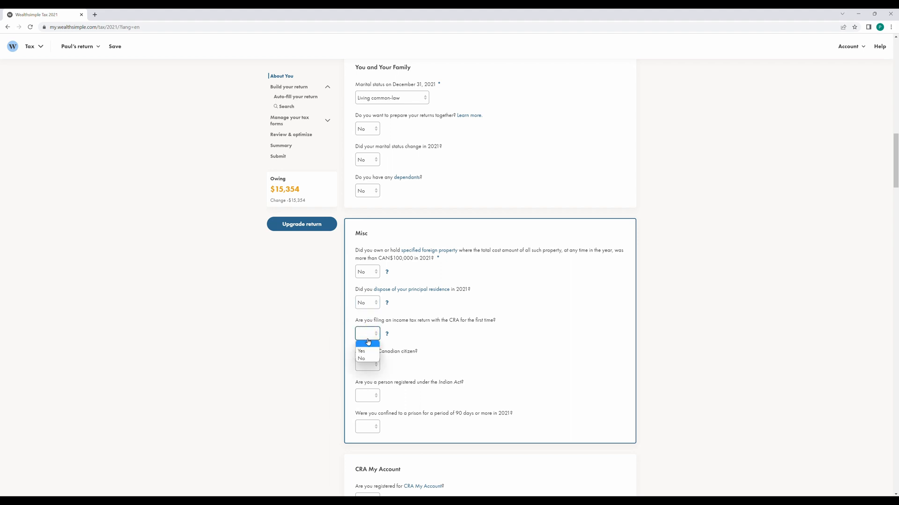
pyautogui.click(367, 358)
pyautogui.scroll(-2, 330, 349)
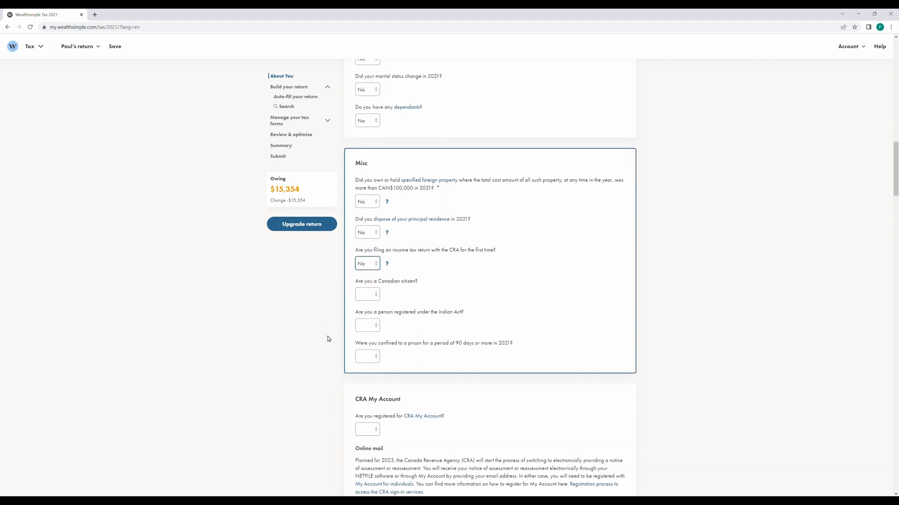
pyautogui.click(363, 295)
pyautogui.click(362, 309)
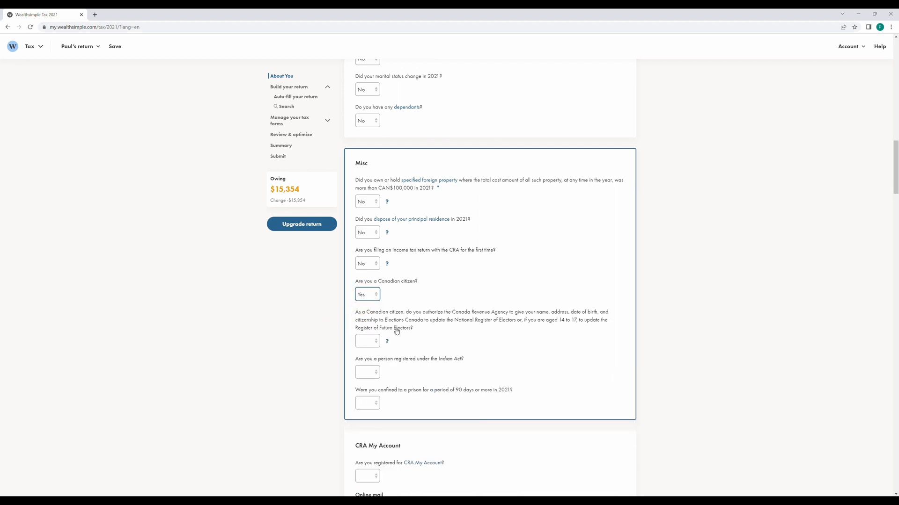
# Authorize Elections Canada sharing, and answer No to Indian Act registration and prison confinement.
pyautogui.click(369, 342)
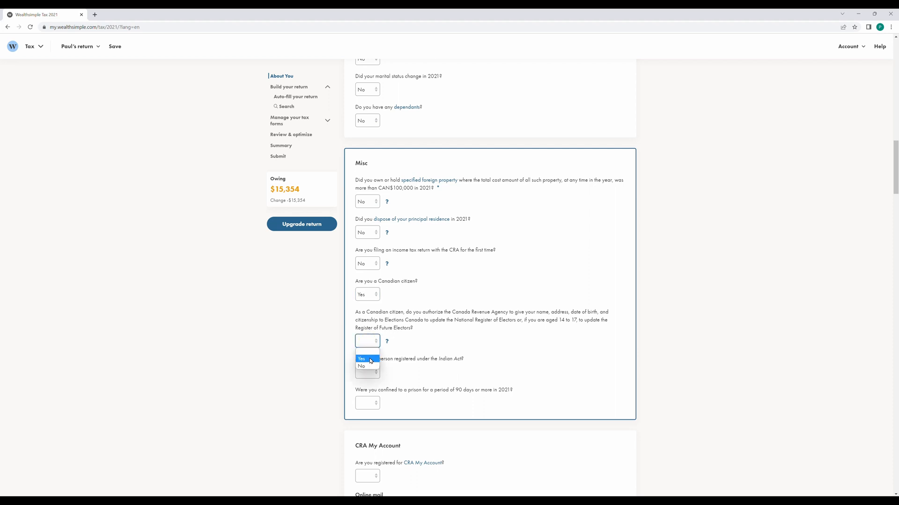
pyautogui.click(370, 360)
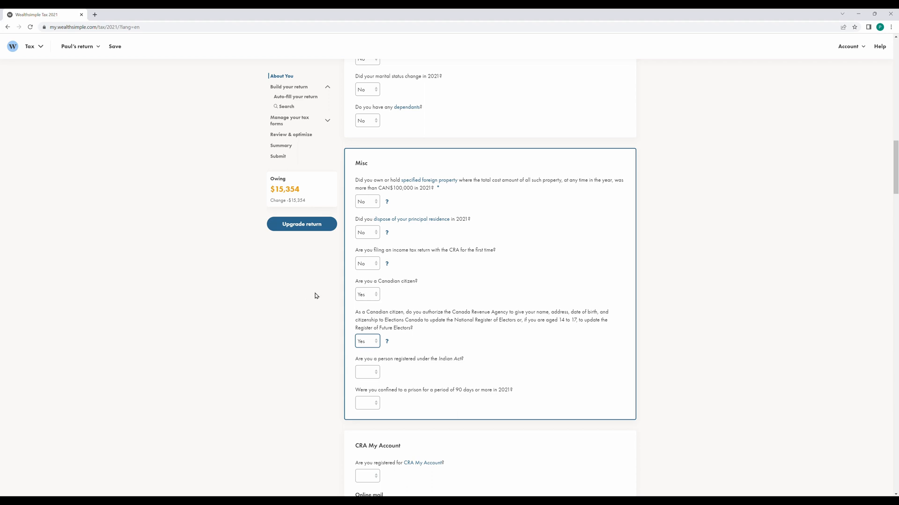
pyautogui.scroll(-1, 315, 295)
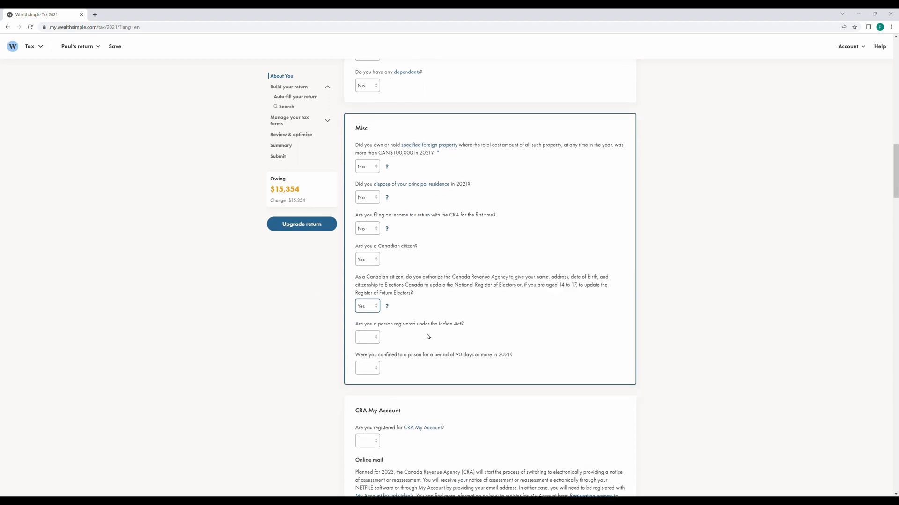
pyautogui.click(369, 337)
pyautogui.click(369, 363)
pyautogui.scroll(-2, 463, 351)
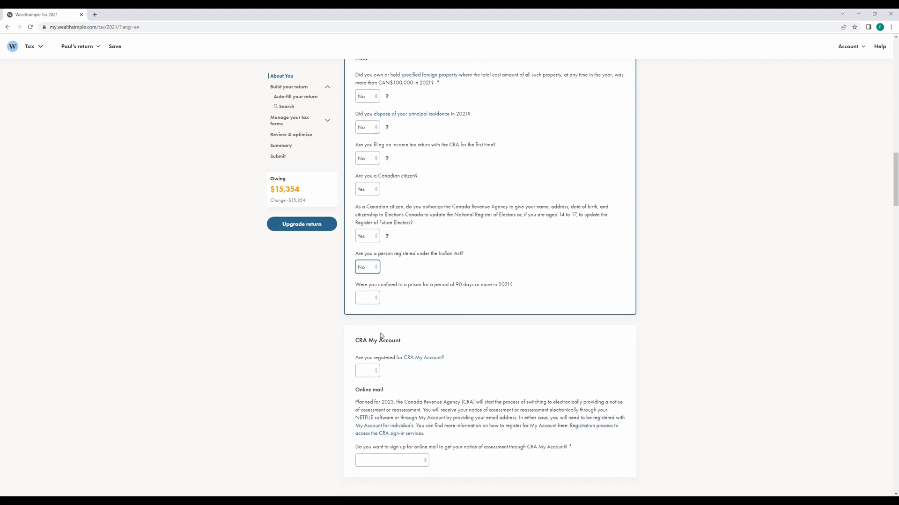
pyautogui.click(367, 298)
pyautogui.click(364, 323)
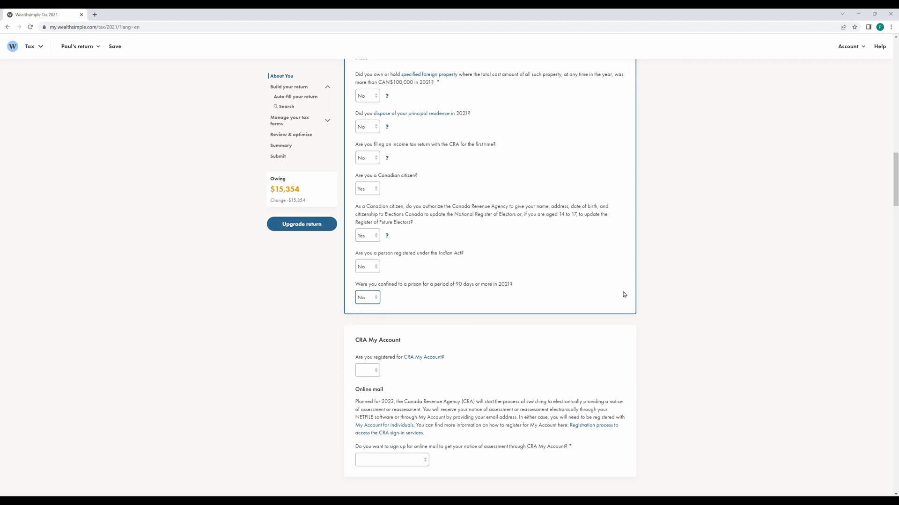
# Answer Yes to CRA My Account registration and choose 'I'm already signed up' for online mail.
pyautogui.scroll(-2, 622, 293)
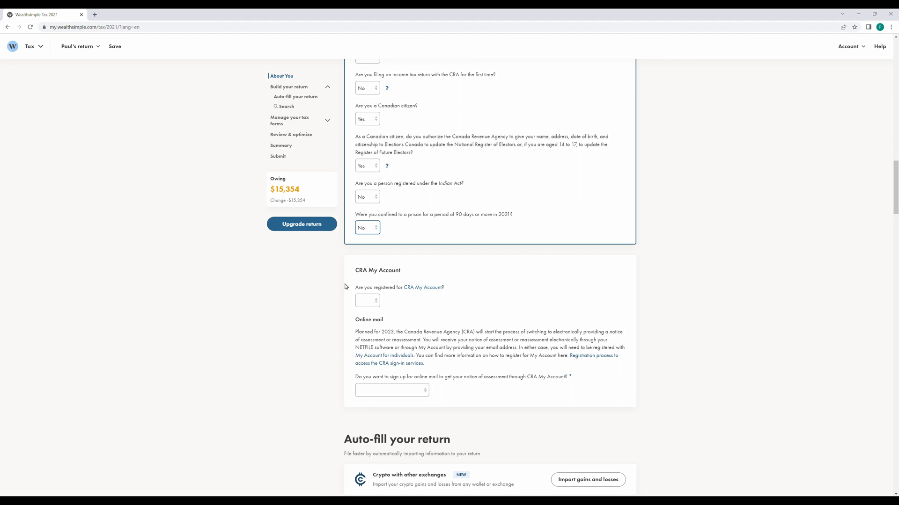
pyautogui.click(367, 302)
pyautogui.click(361, 315)
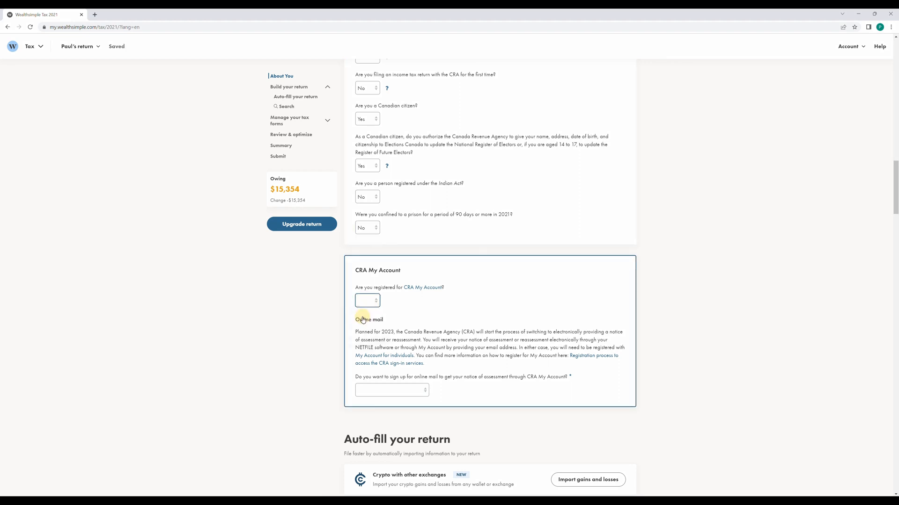
pyautogui.click(389, 390)
pyautogui.click(393, 423)
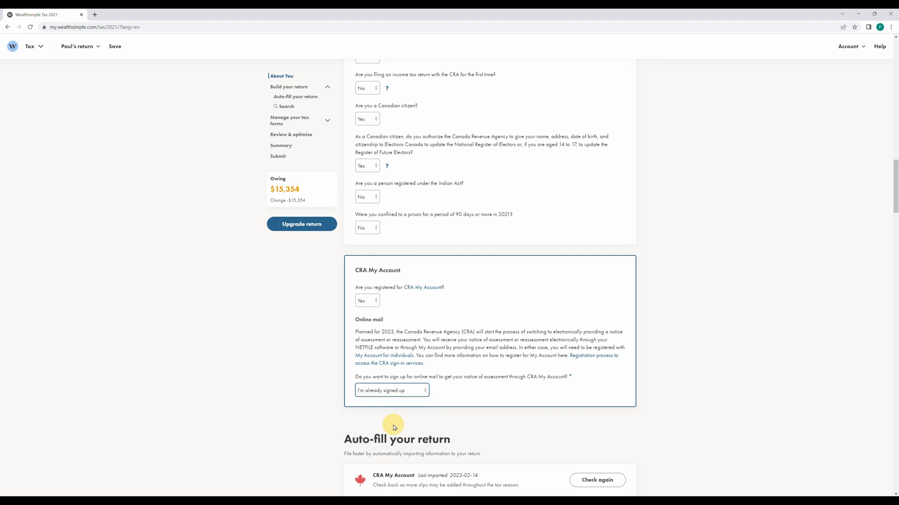
pyautogui.click(371, 393)
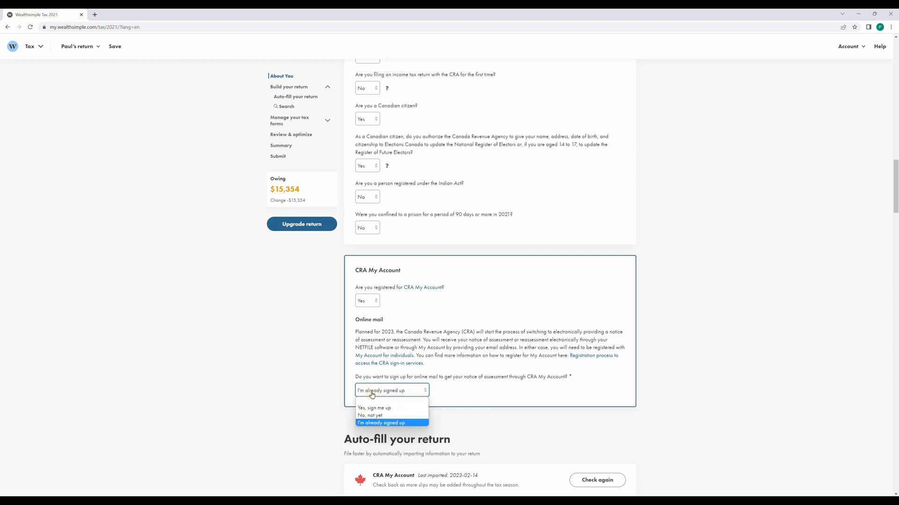
pyautogui.click(372, 423)
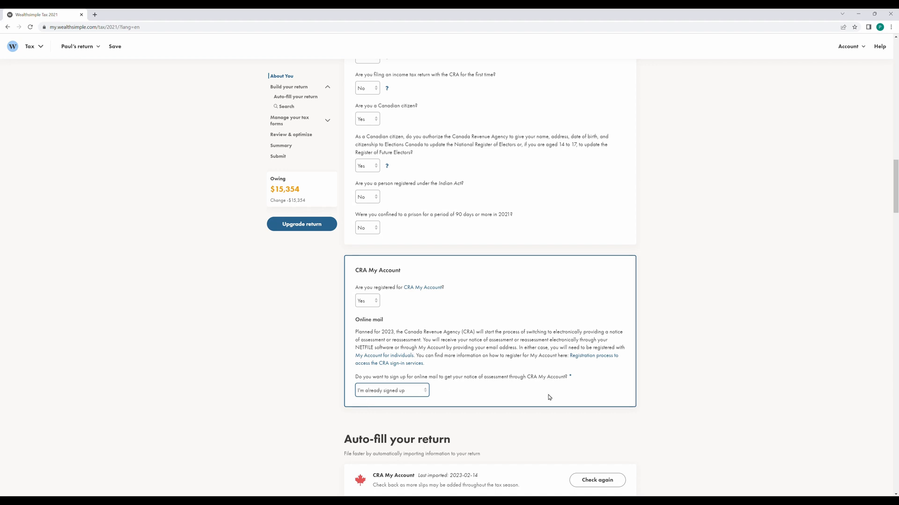
pyautogui.scroll(-1, 685, 316)
pyautogui.scroll(-2, 684, 314)
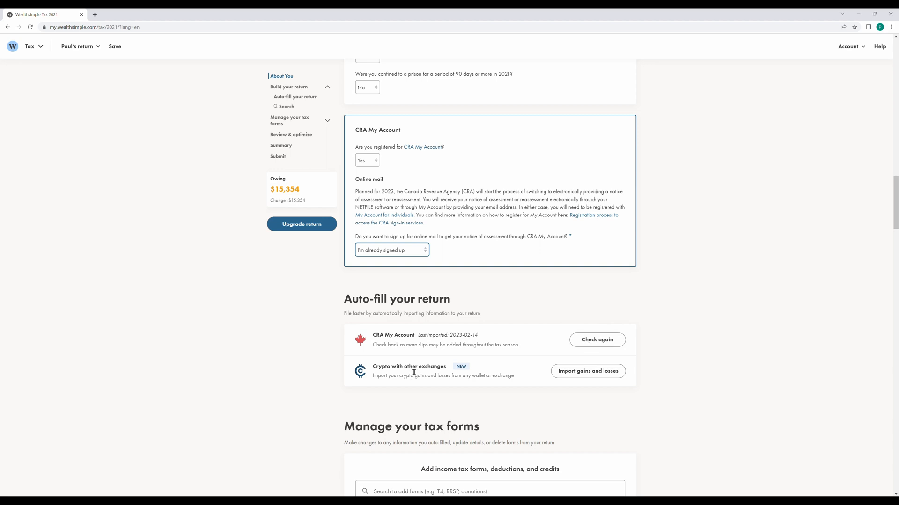
pyautogui.click(569, 375)
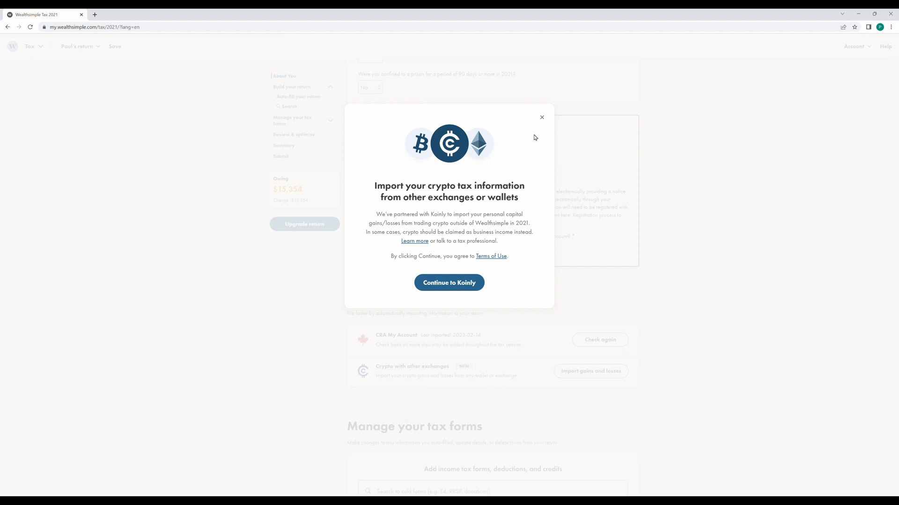
pyautogui.click(541, 118)
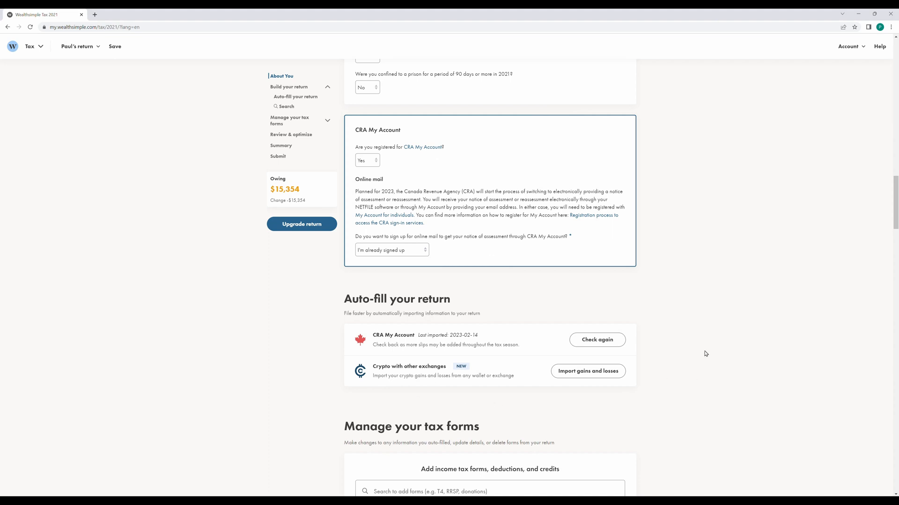
pyautogui.scroll(-5, 301, 307)
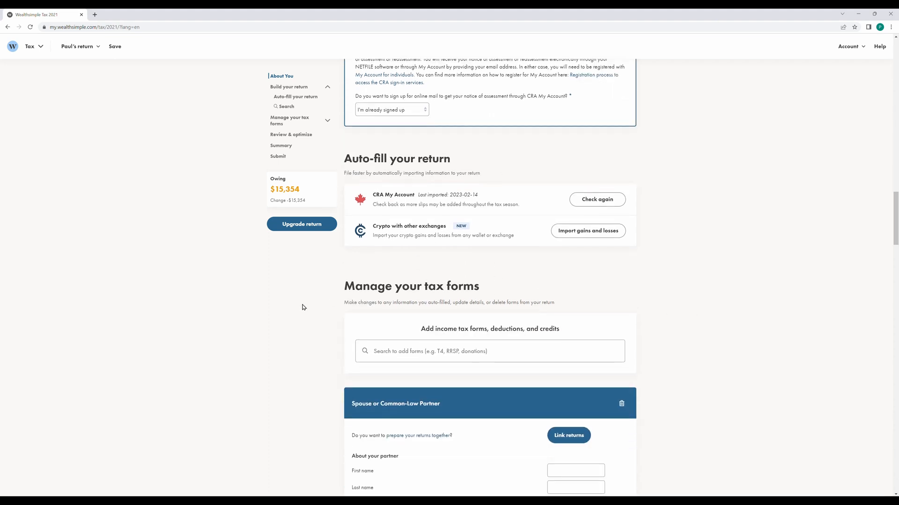
pyautogui.scroll(-1, 304, 305)
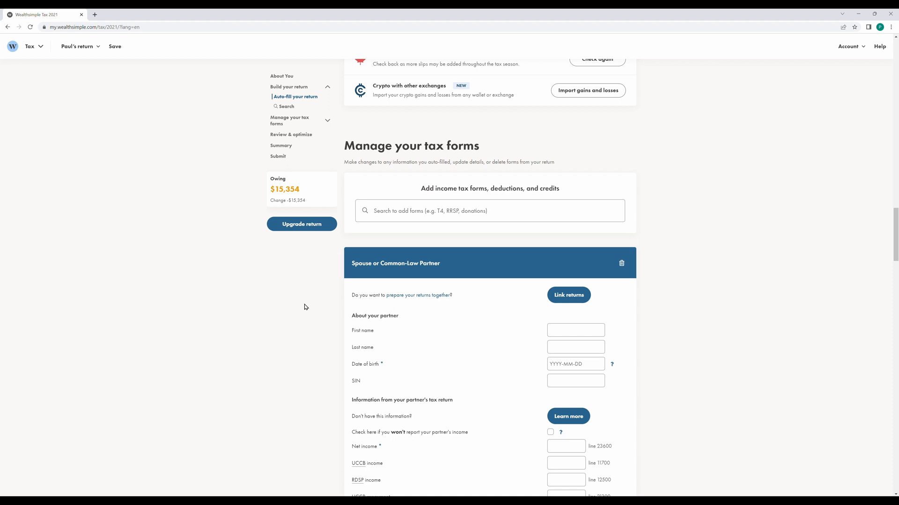
pyautogui.click(394, 211)
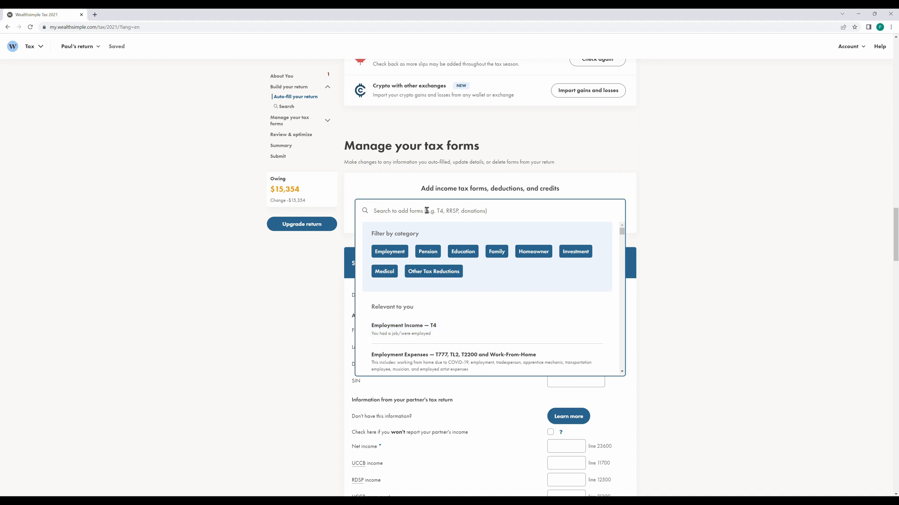
pyautogui.scroll(-3, 490, 297)
pyautogui.scroll(-6, 514, 220)
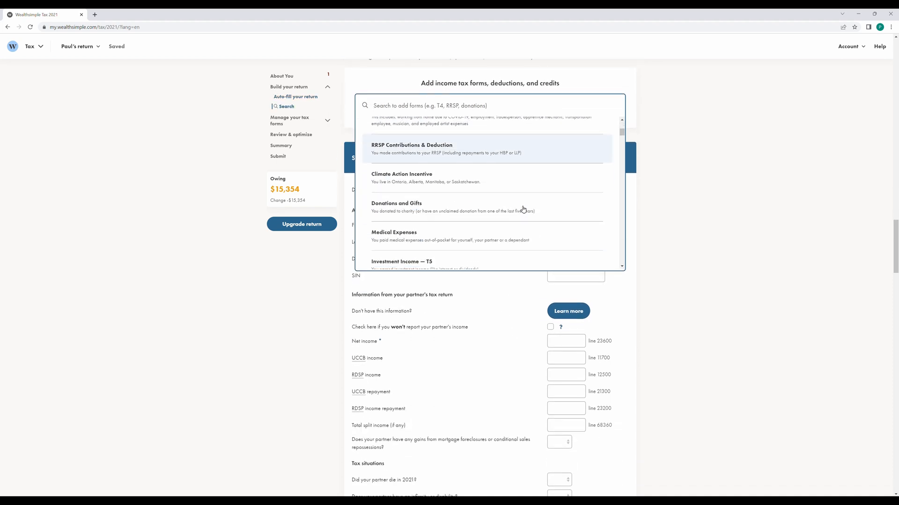
pyautogui.scroll(-5, 468, 207)
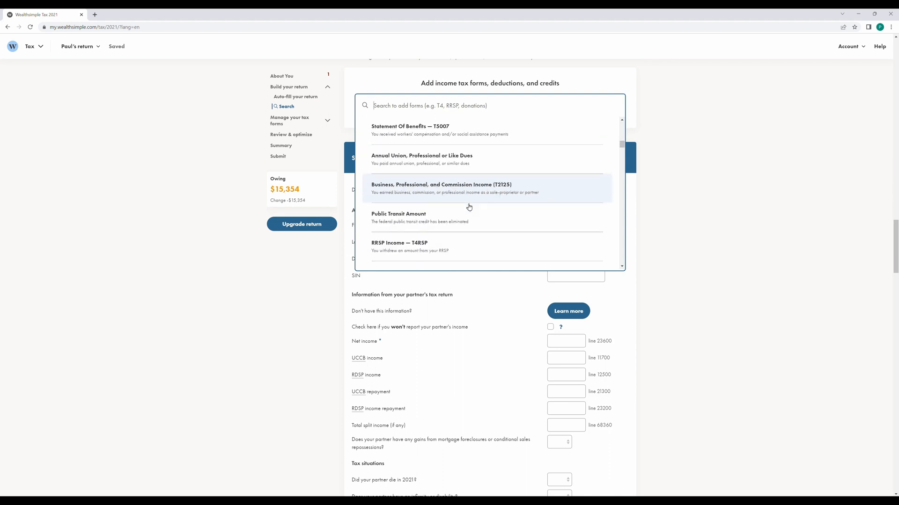
pyautogui.click(727, 206)
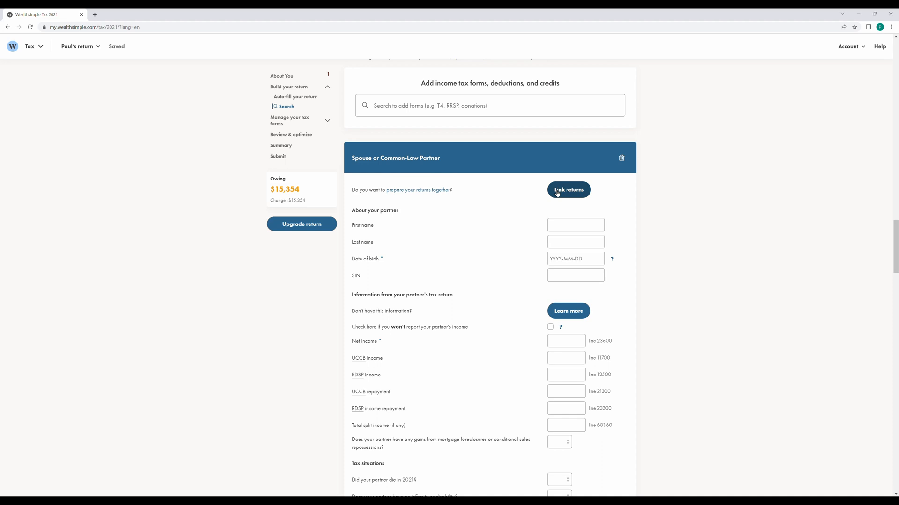
# Enter the partner's 60,000 net income and 0 for RDSP income and UCCB repayment.
pyautogui.click(572, 224)
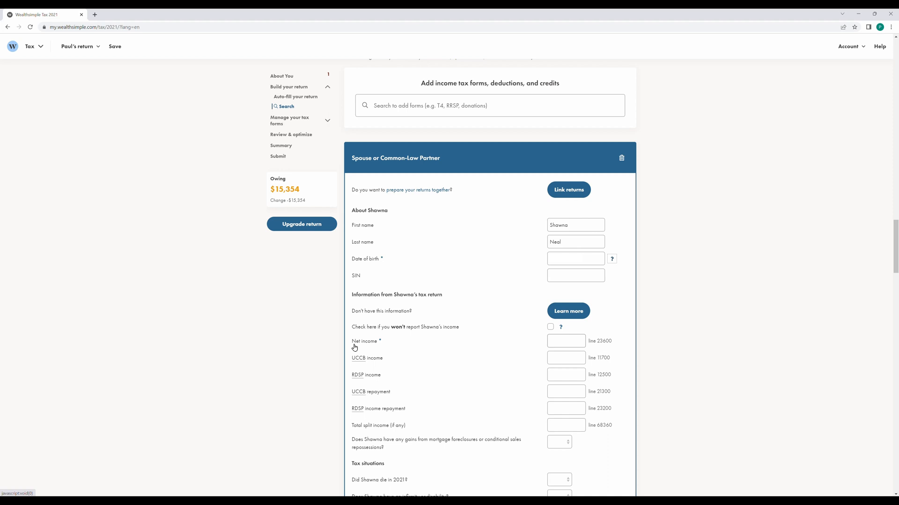
pyautogui.click(578, 343)
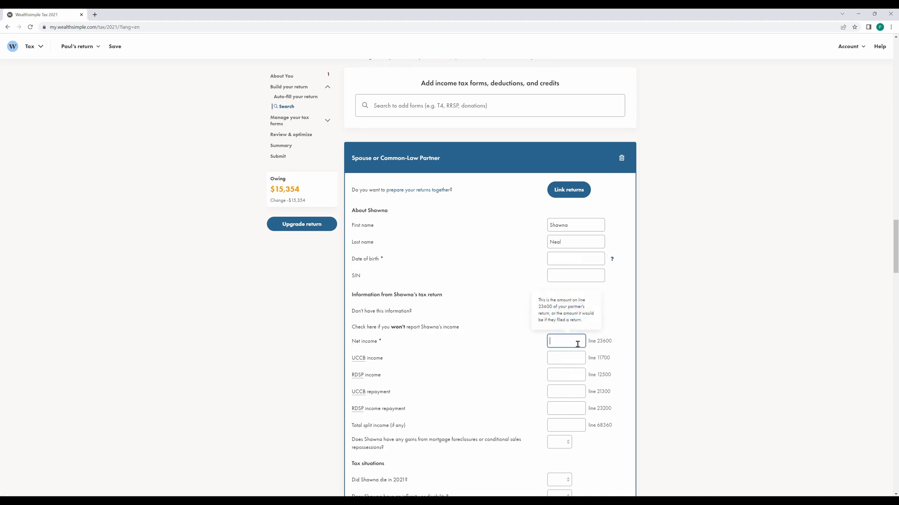
pyautogui.write('60,000')
pyautogui.click(564, 358)
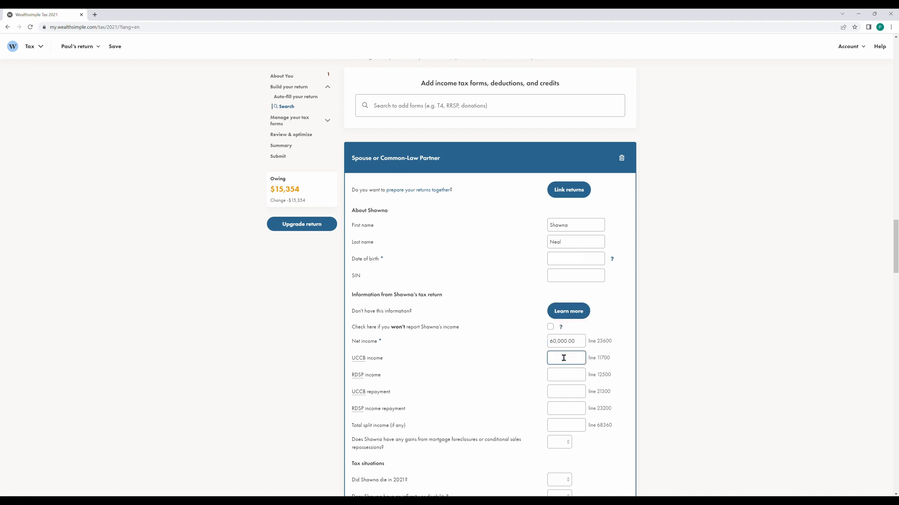
pyautogui.click(563, 375)
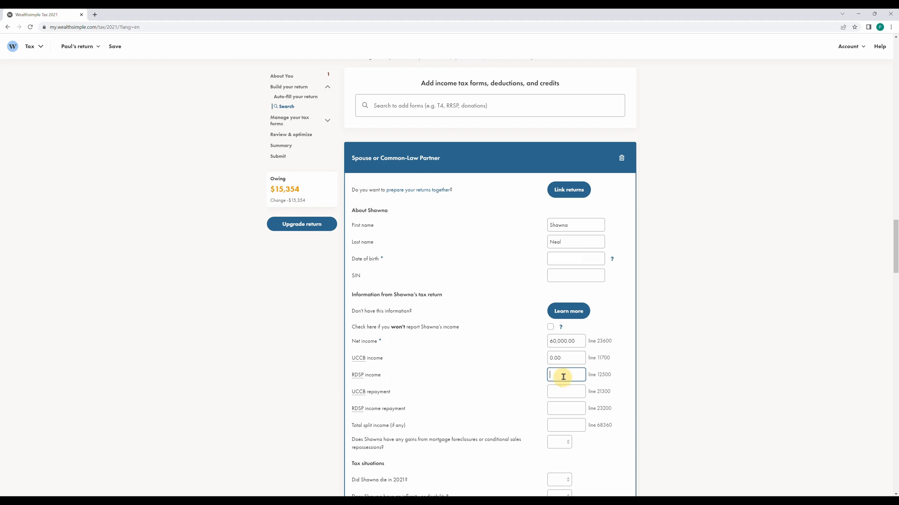
pyautogui.write('0')
pyautogui.click(564, 392)
pyautogui.write('0')
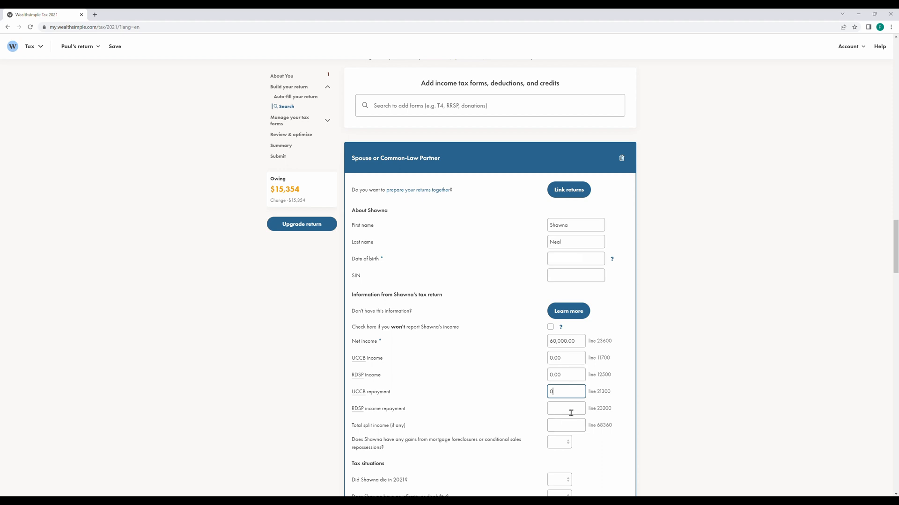
# Enter 0 for RDSP repayment and total split income, and answer No to foreclosure gains.
pyautogui.click(570, 410)
pyautogui.write('0')
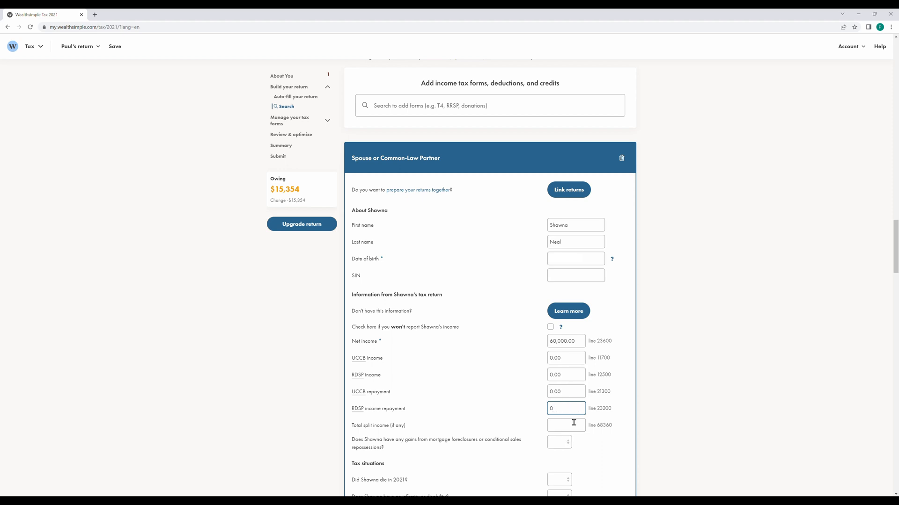
pyautogui.click(361, 394)
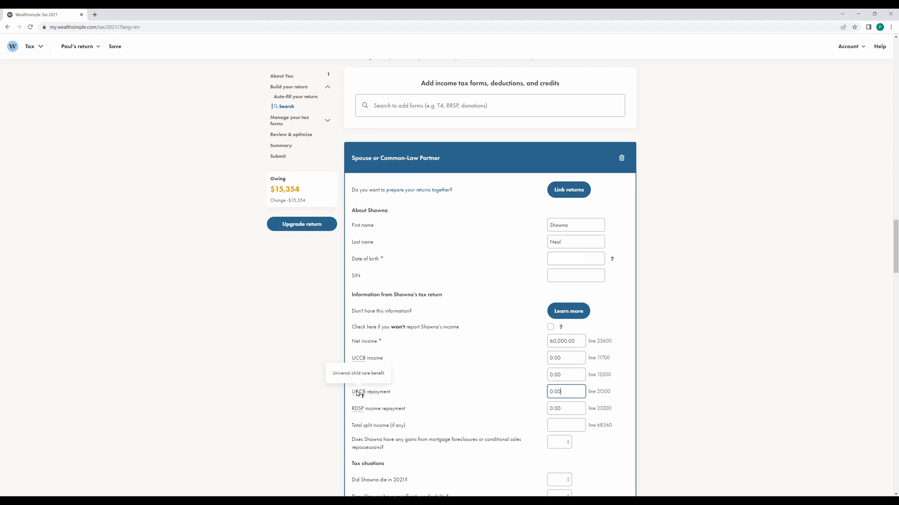
pyautogui.click(358, 409)
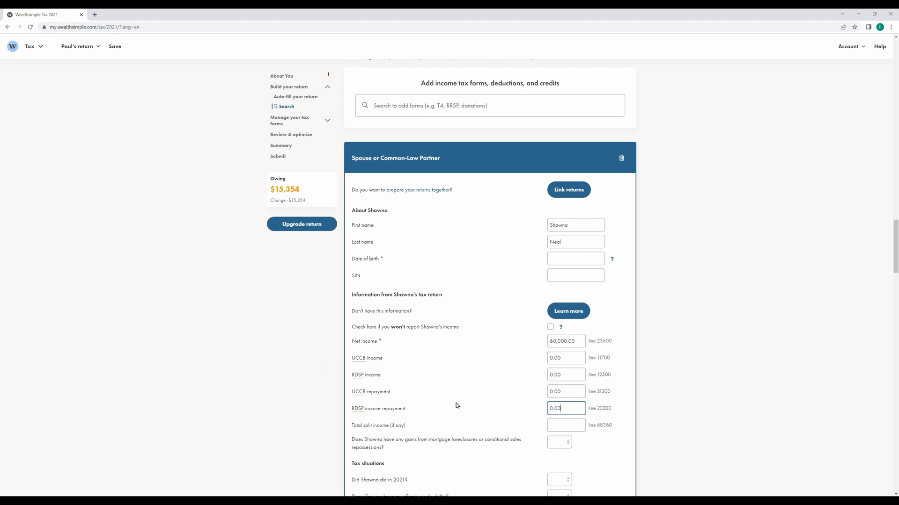
pyautogui.click(575, 426)
pyautogui.write('0')
pyautogui.click(637, 394)
pyautogui.scroll(-1, 634, 394)
pyautogui.click(561, 408)
pyautogui.click(557, 445)
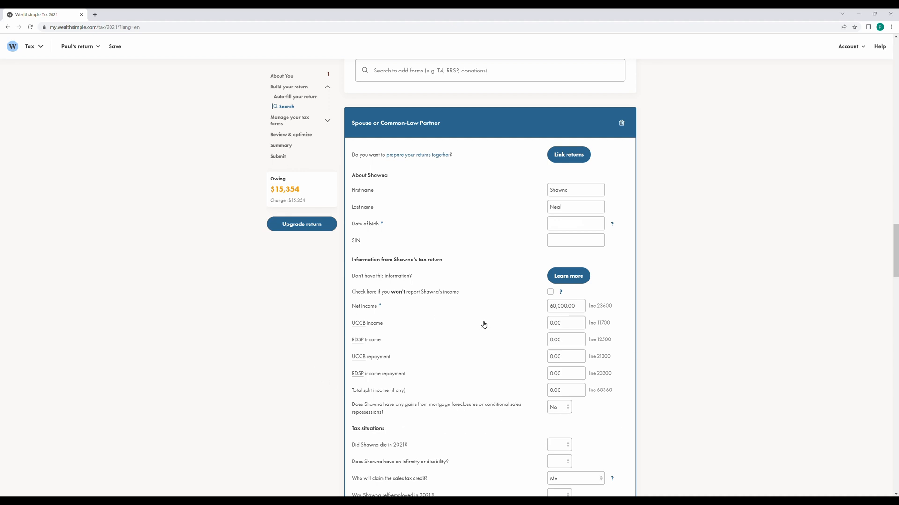
pyautogui.click(363, 324)
# Answer No to the partner's death and infirmity questions, and give the sales tax credit to My partner.
pyautogui.scroll(-3, 562, 323)
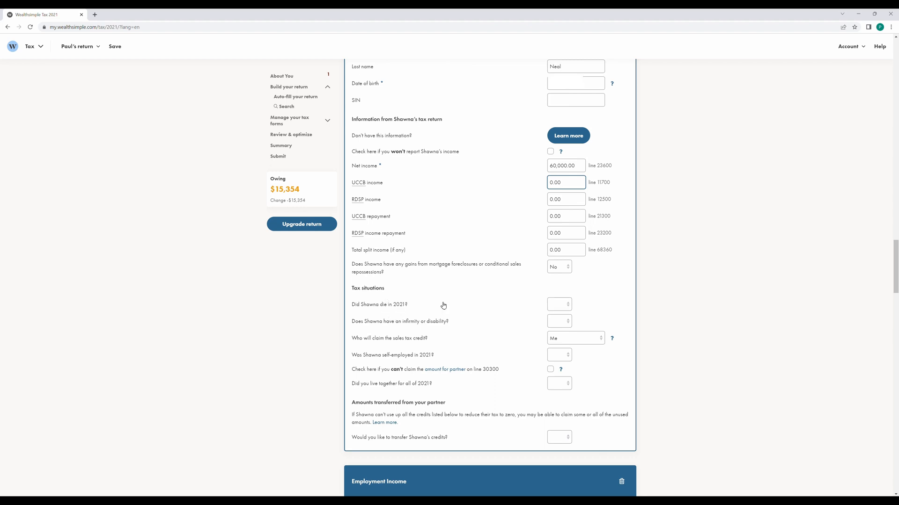
pyautogui.click(555, 305)
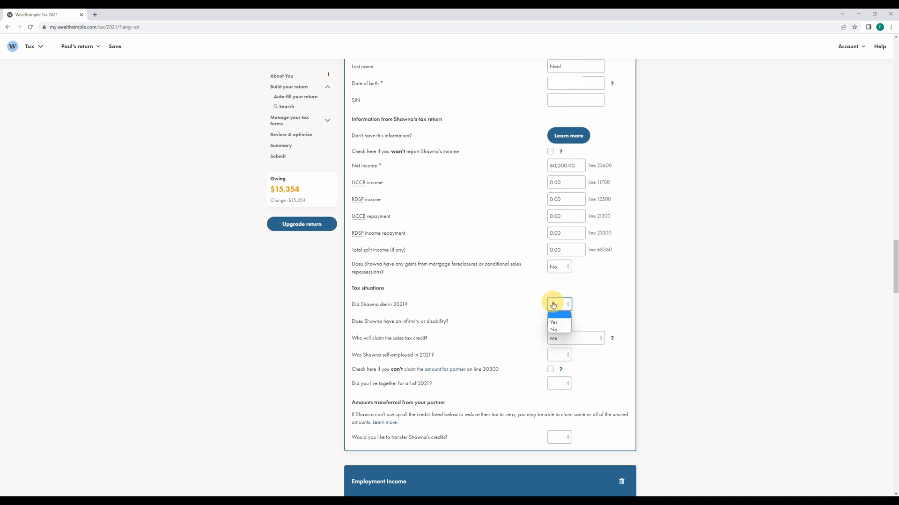
pyautogui.click(555, 330)
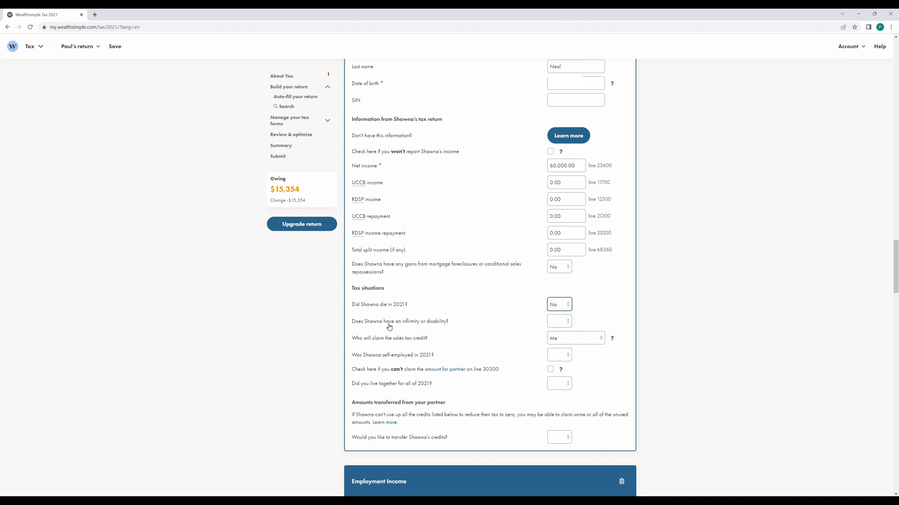
pyautogui.click(561, 321)
pyautogui.click(564, 348)
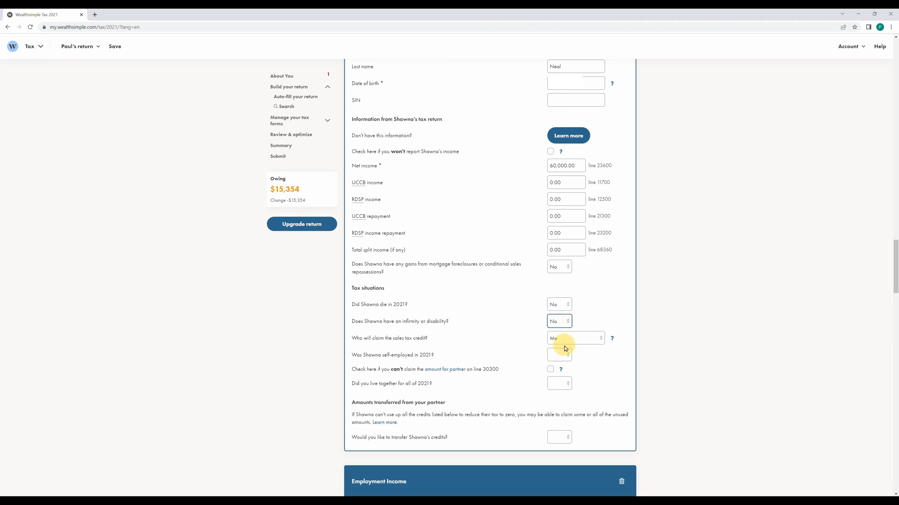
pyautogui.click(563, 339)
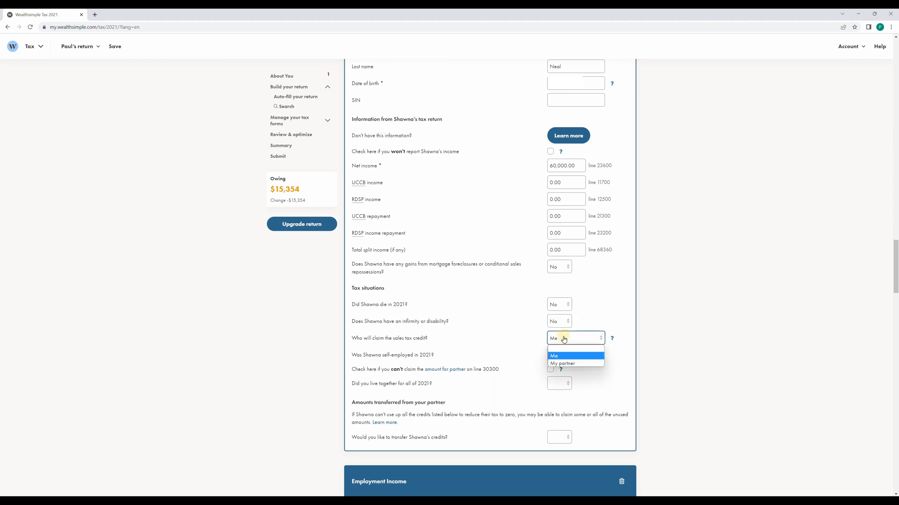
pyautogui.click(564, 364)
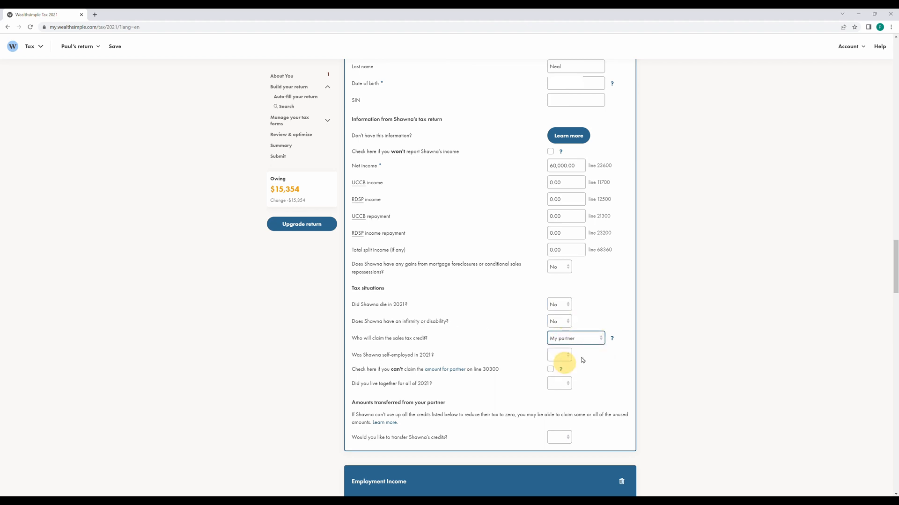
pyautogui.click(611, 341)
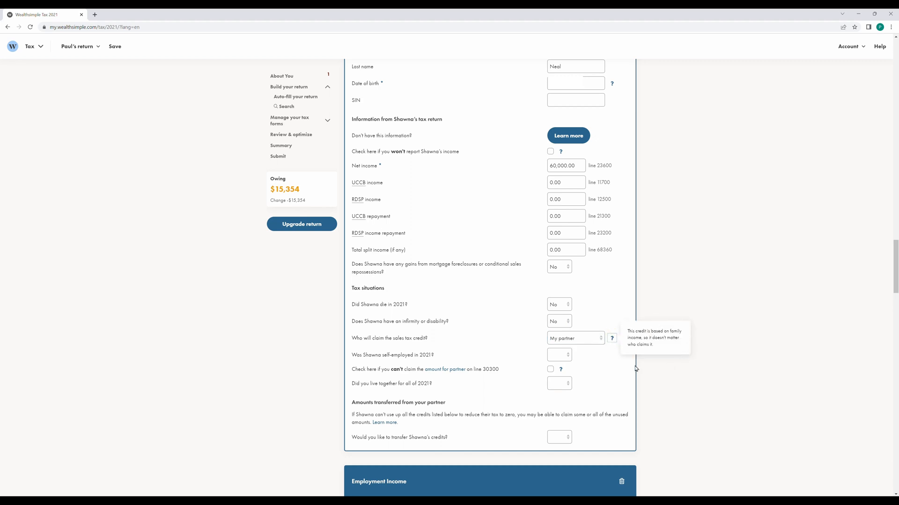
pyautogui.click(650, 312)
# Answer No to self-employment, mark the partner amount not claimable, and confirm living together all 2021.
pyautogui.click(566, 360)
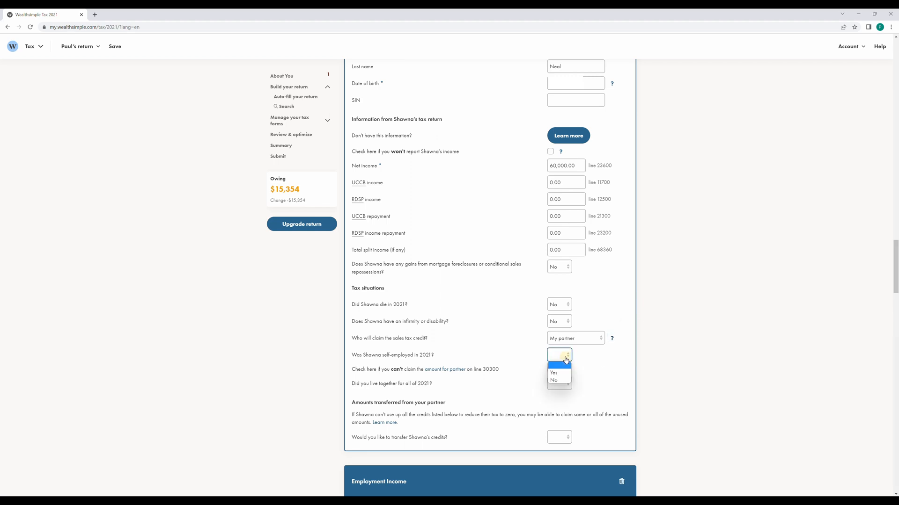
pyautogui.click(556, 383)
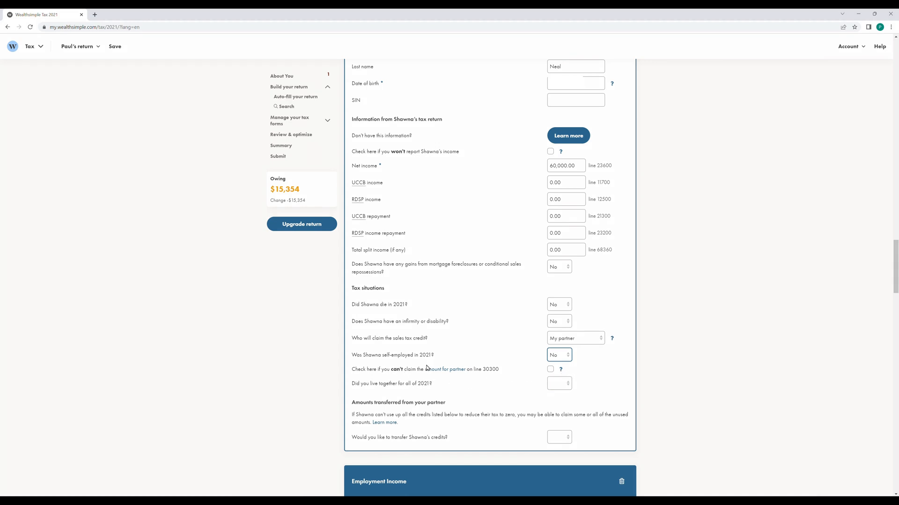
pyautogui.click(560, 371)
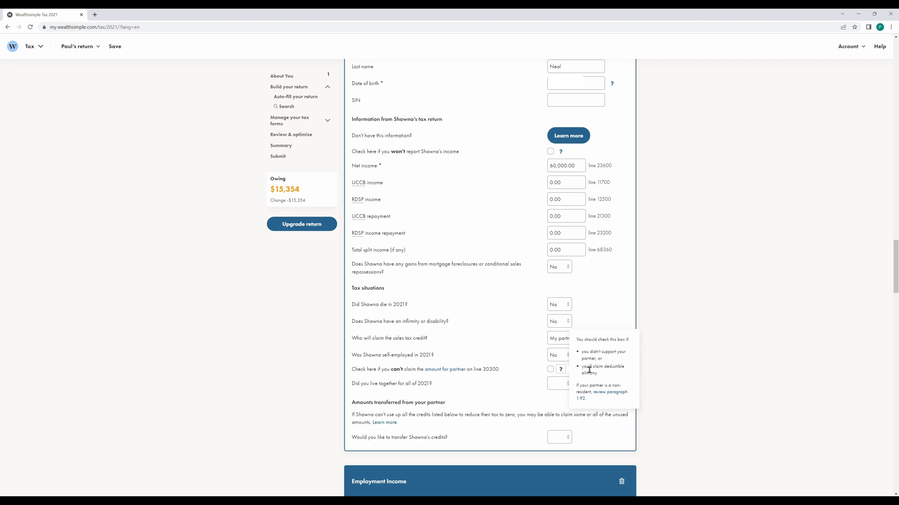
pyautogui.click(550, 369)
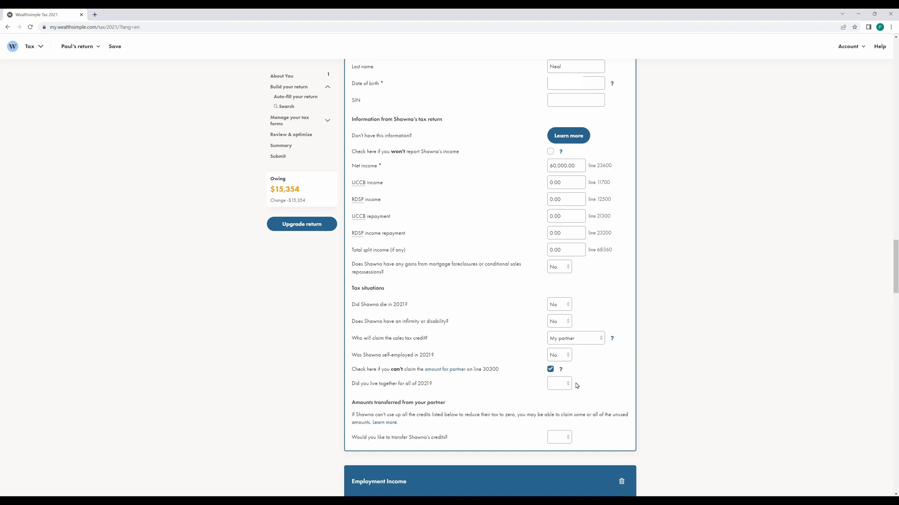
pyautogui.click(558, 387)
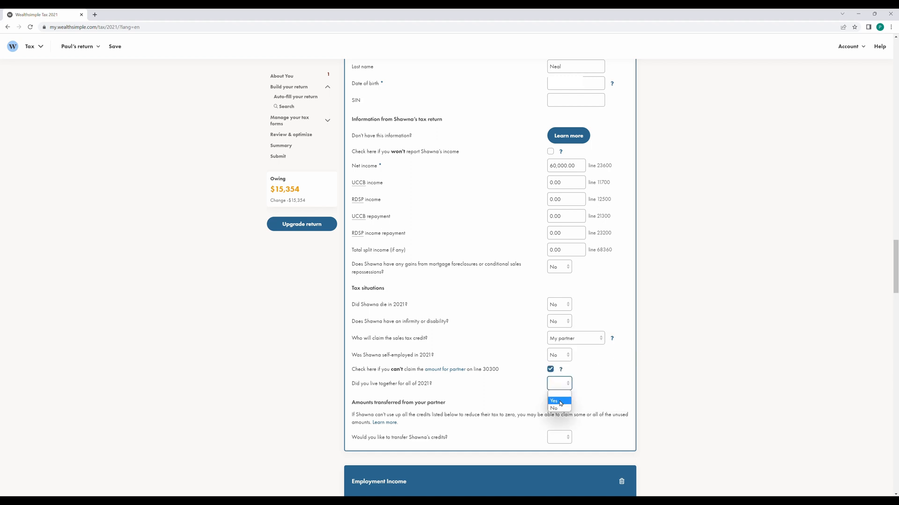
pyautogui.click(557, 401)
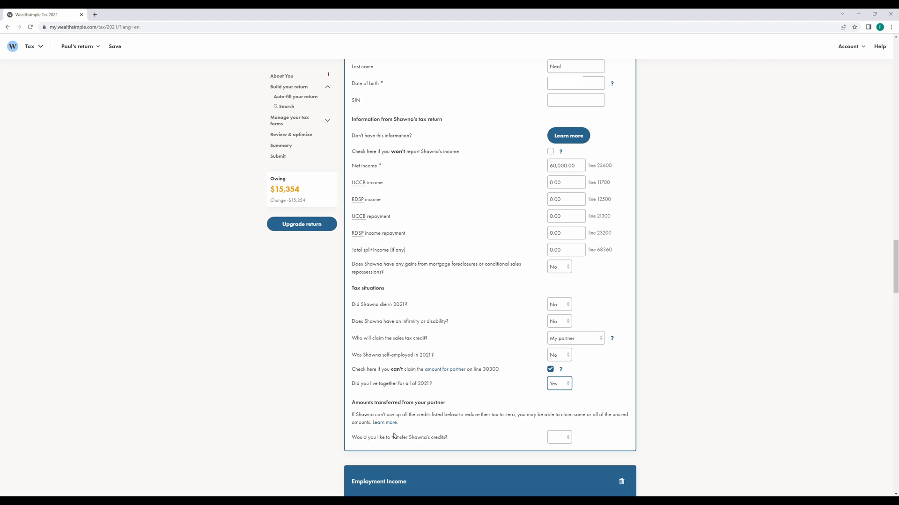
pyautogui.click(559, 437)
pyautogui.scroll(-2, 709, 418)
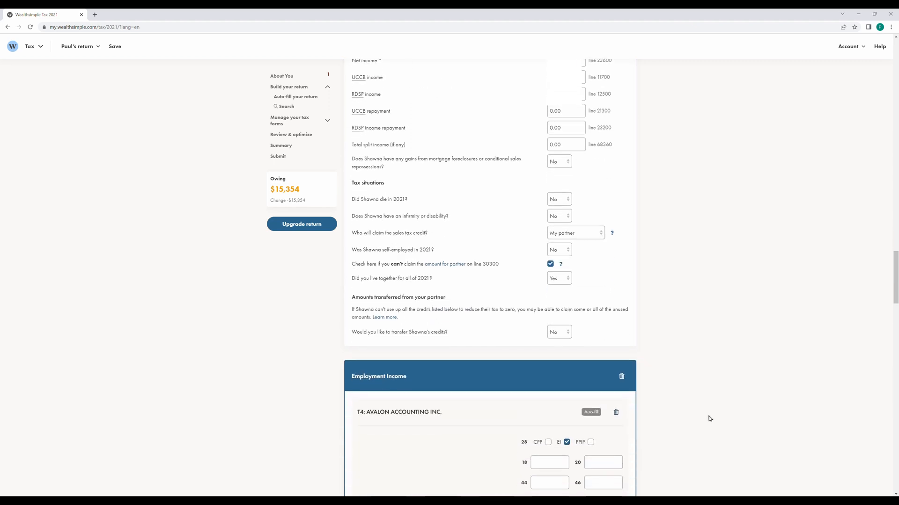
pyautogui.scroll(-2, 709, 418)
pyautogui.scroll(-1, 709, 420)
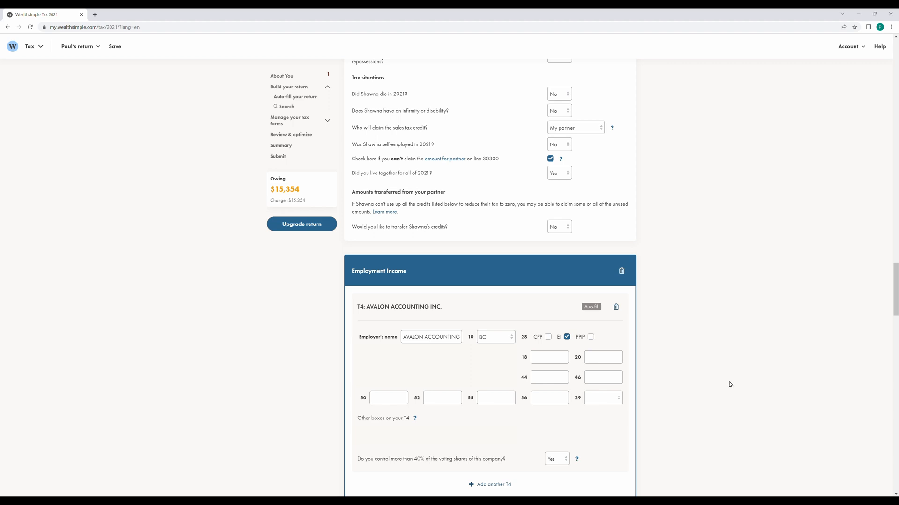
pyautogui.scroll(-1, 718, 367)
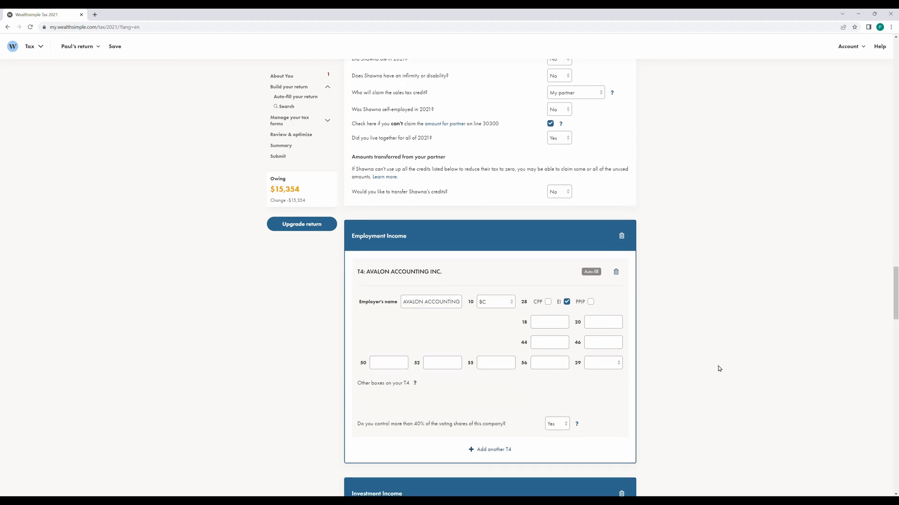
pyautogui.click(484, 450)
pyautogui.scroll(-3, 640, 386)
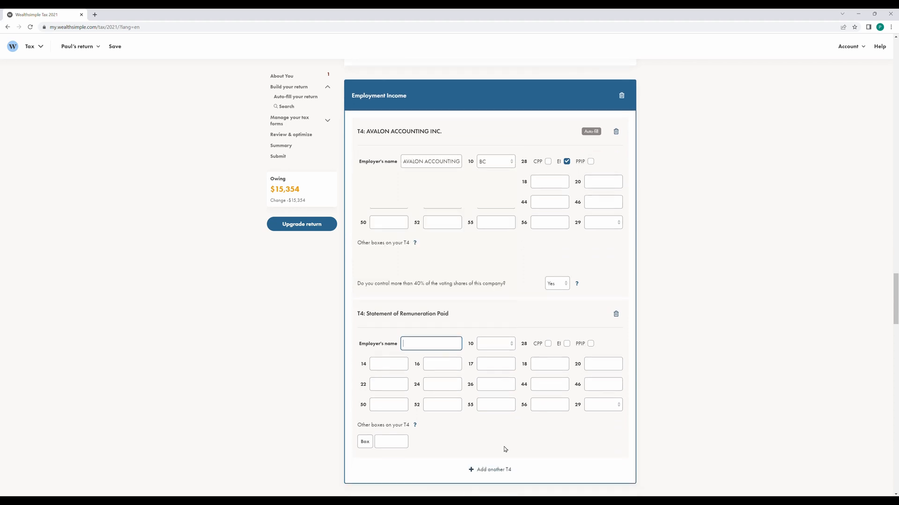
pyautogui.click(617, 314)
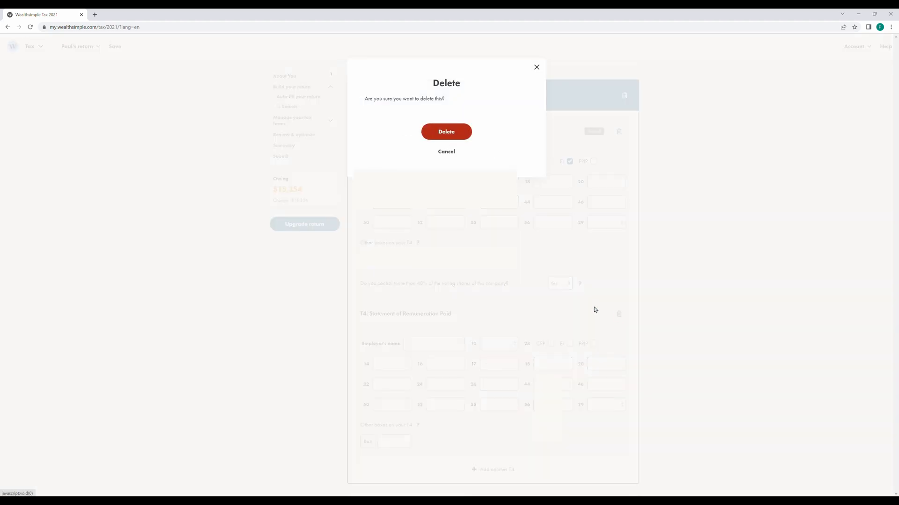
pyautogui.click(465, 132)
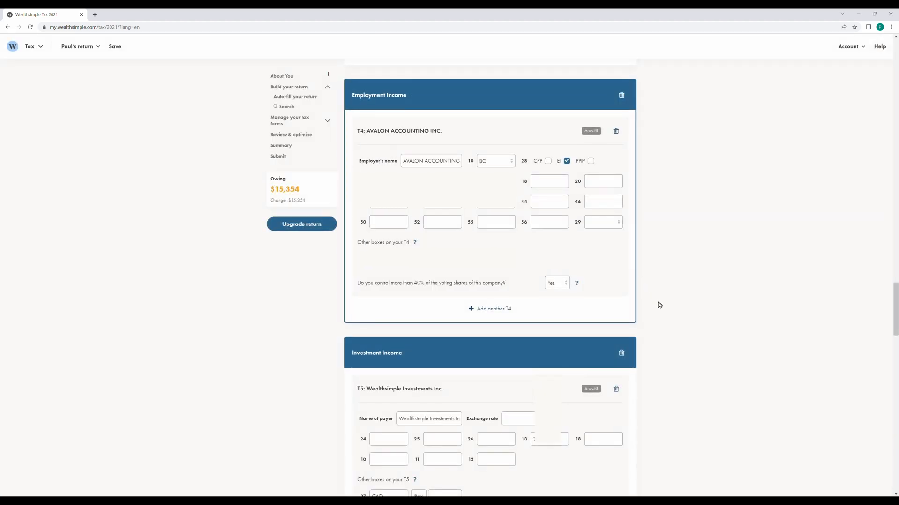
pyautogui.scroll(-3, 658, 305)
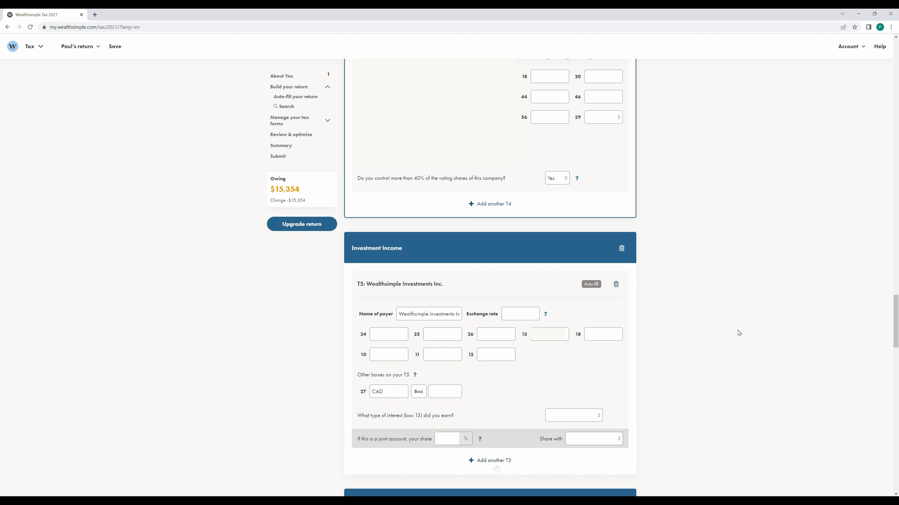
# Record a 250.00 Charity donation described as SPCA.
pyautogui.scroll(-5, 739, 335)
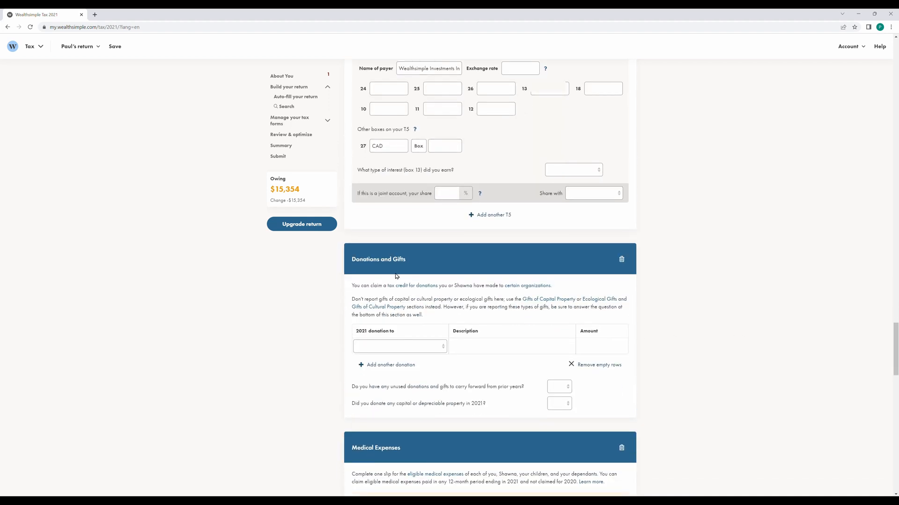
pyautogui.click(411, 349)
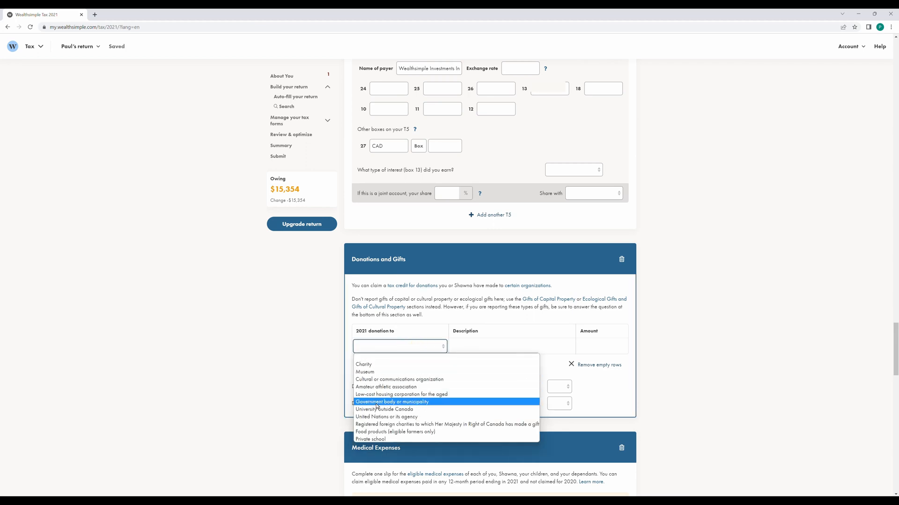
pyautogui.click(364, 366)
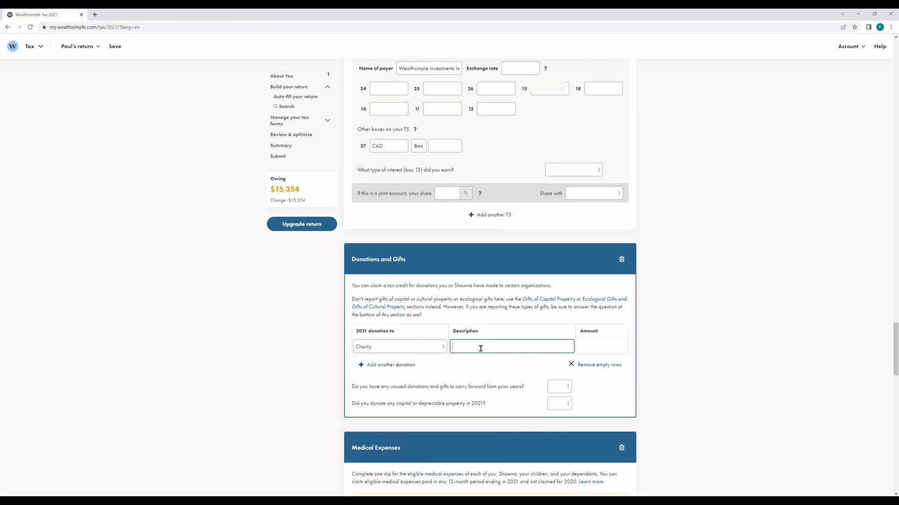
pyautogui.click(481, 347)
pyautogui.write('SPCA')
pyautogui.click(589, 346)
pyautogui.write('2,500')
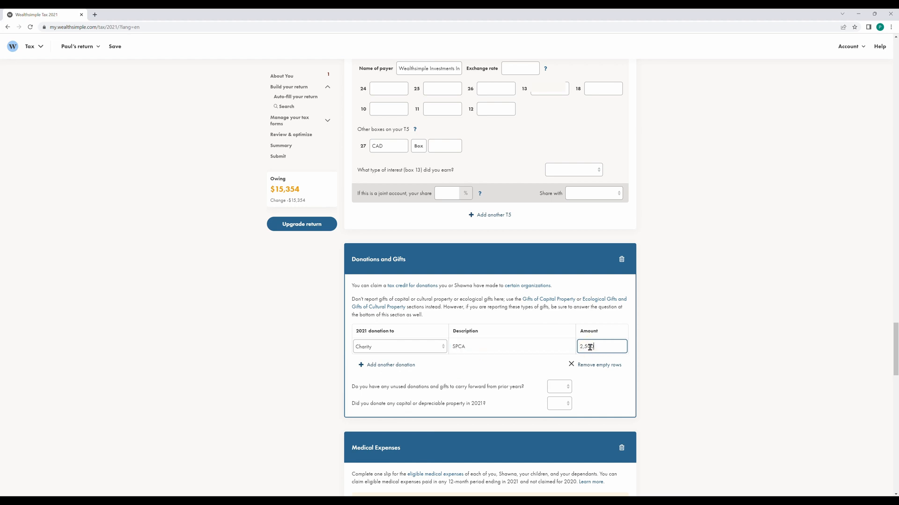
pyautogui.click(653, 344)
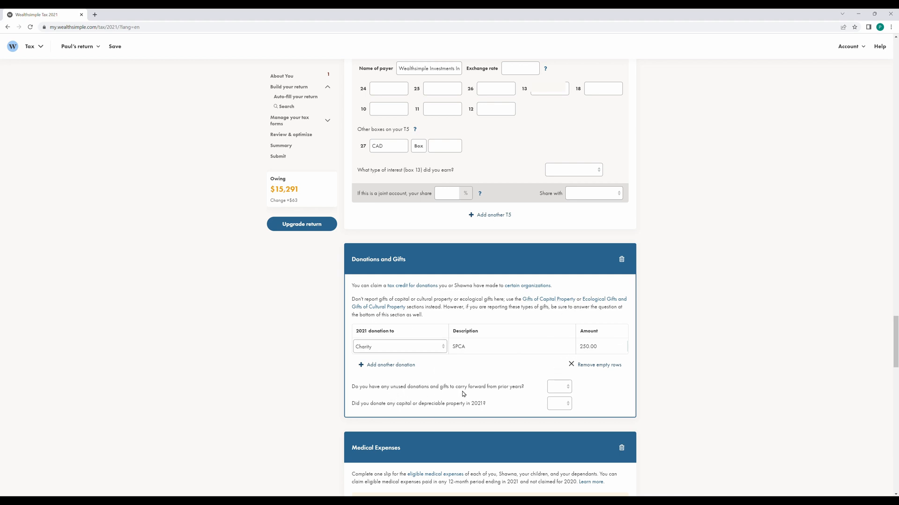
# Answer No to both carry-forward donations and capital or depreciable property donations.
pyautogui.click(557, 387)
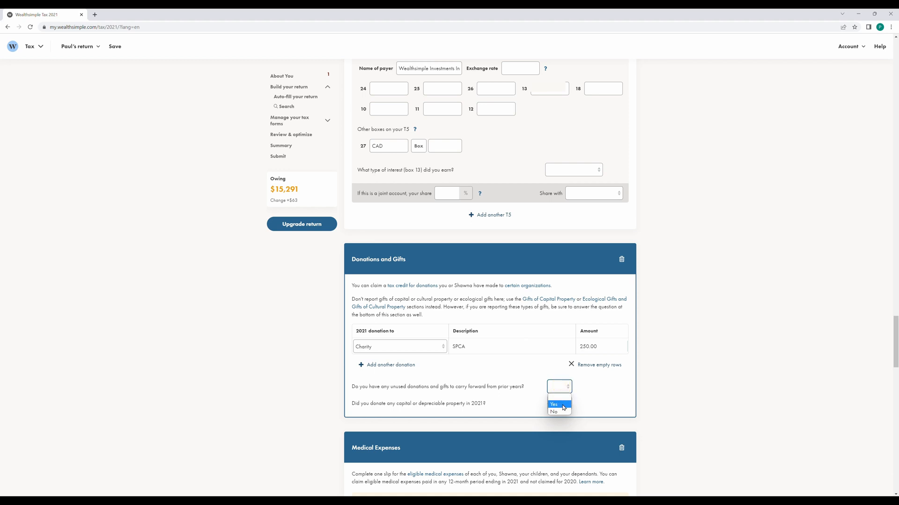
pyautogui.click(563, 406)
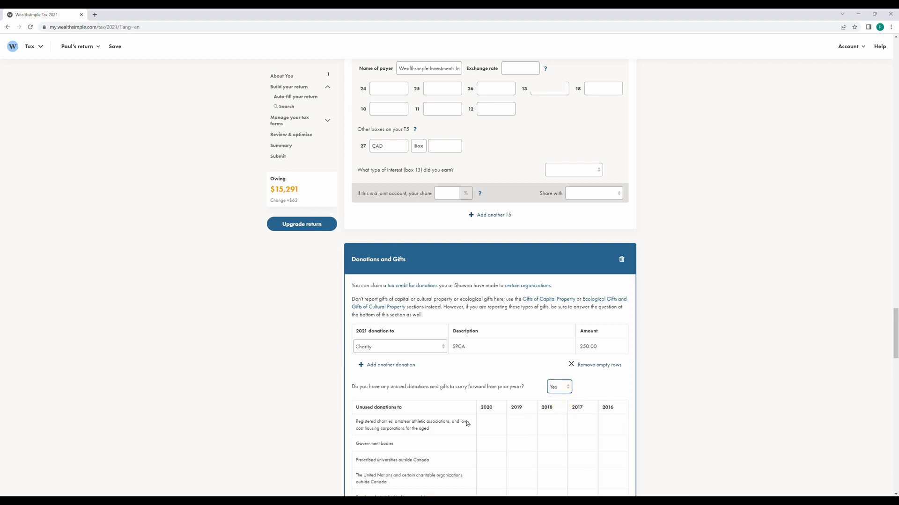
pyautogui.click(568, 387)
pyautogui.click(566, 412)
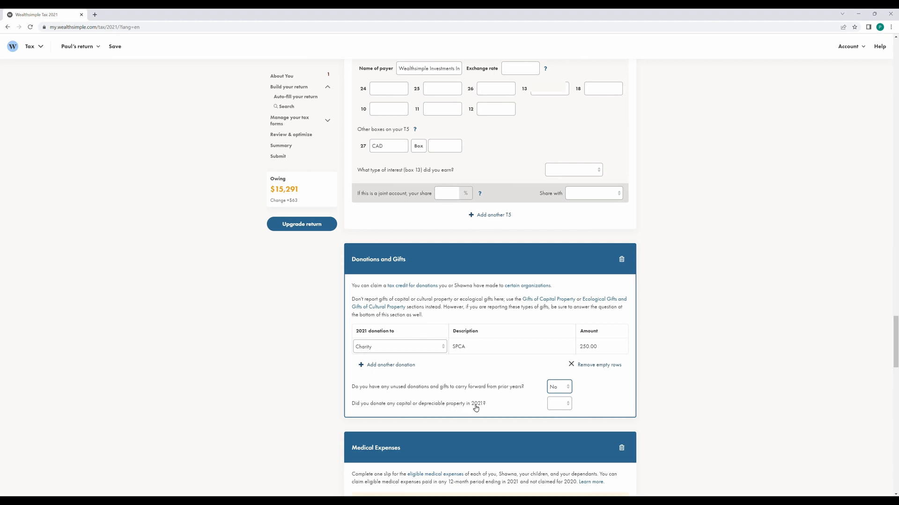
pyautogui.click(559, 408)
pyautogui.click(555, 421)
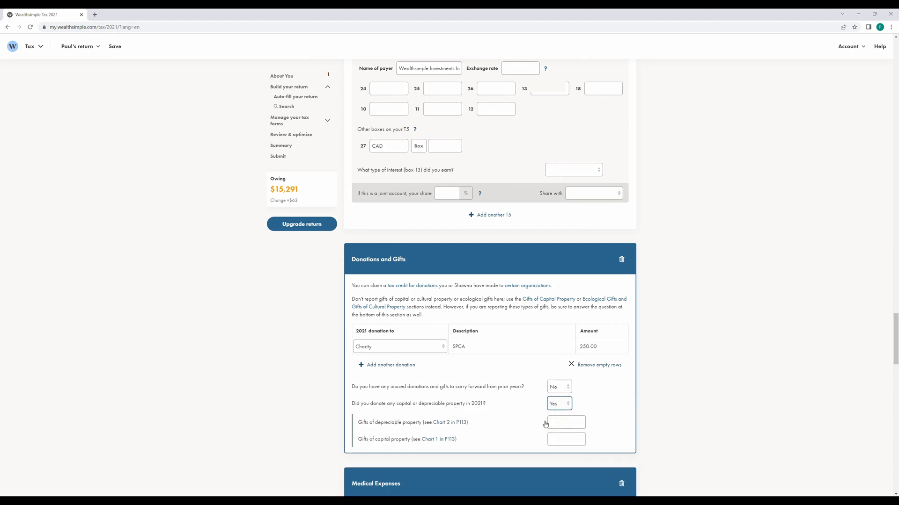
pyautogui.click(566, 407)
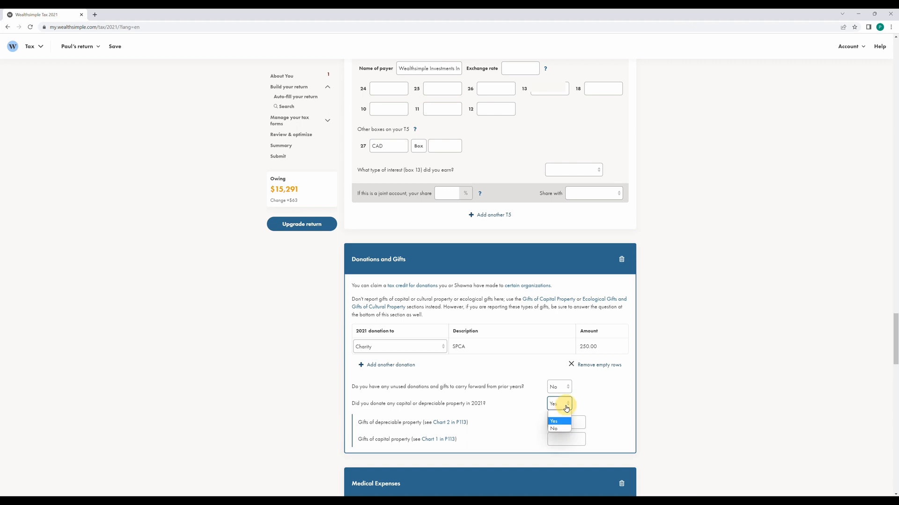
pyautogui.click(558, 429)
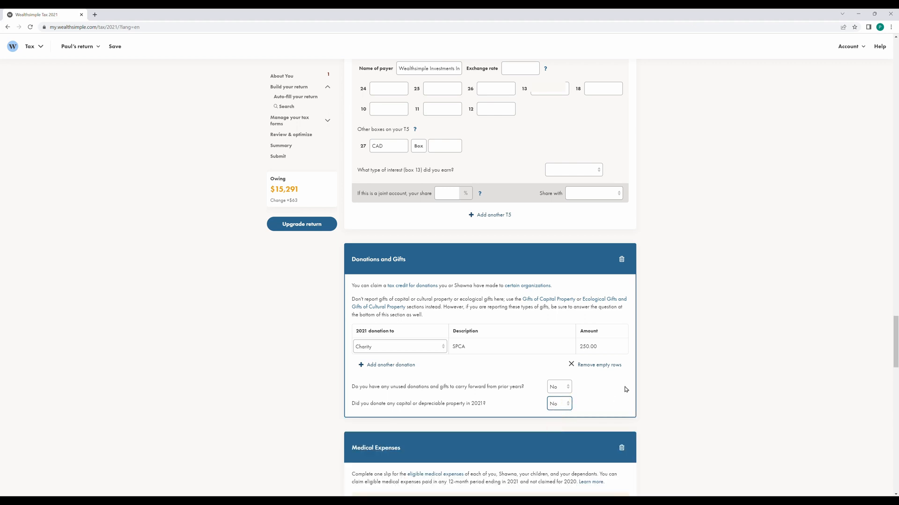
pyautogui.scroll(-4, 630, 386)
pyautogui.scroll(-1, 632, 384)
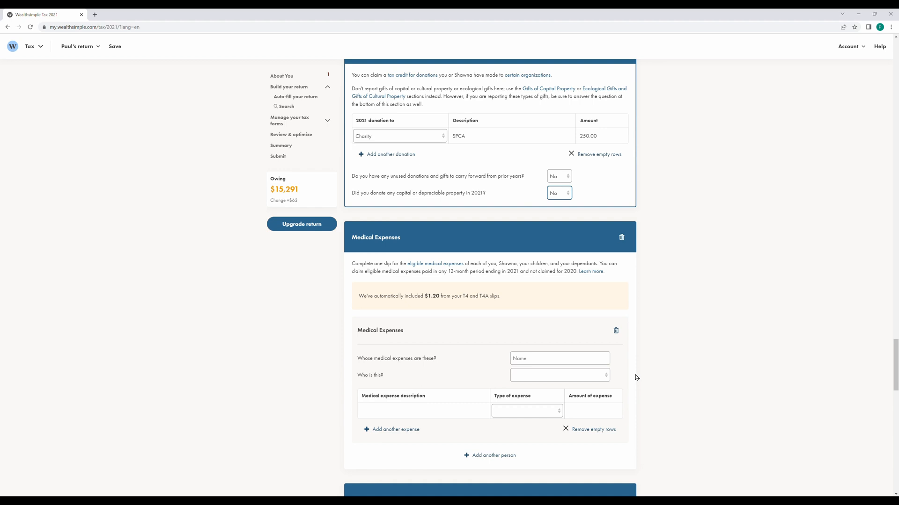
# Enter the person's name and mark them as Me or my partner.
pyautogui.click(572, 357)
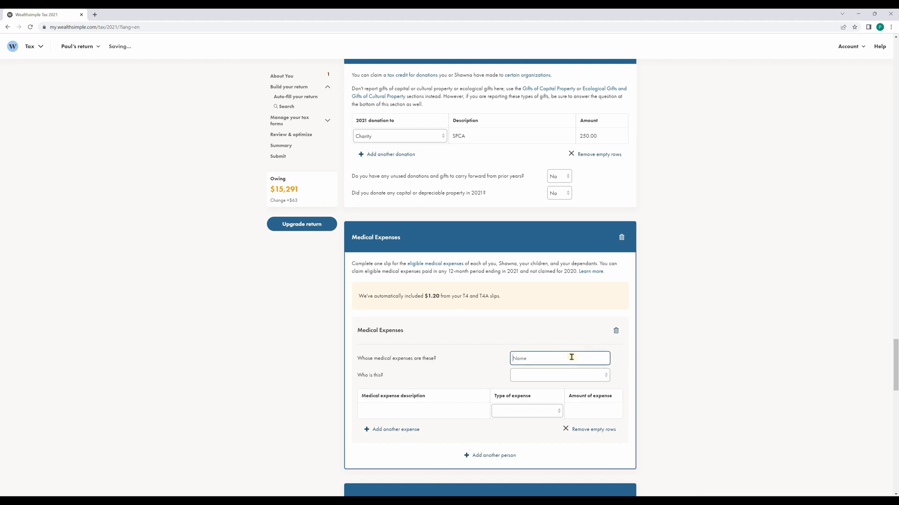
pyautogui.write('Paul')
pyautogui.click(569, 377)
pyautogui.click(558, 394)
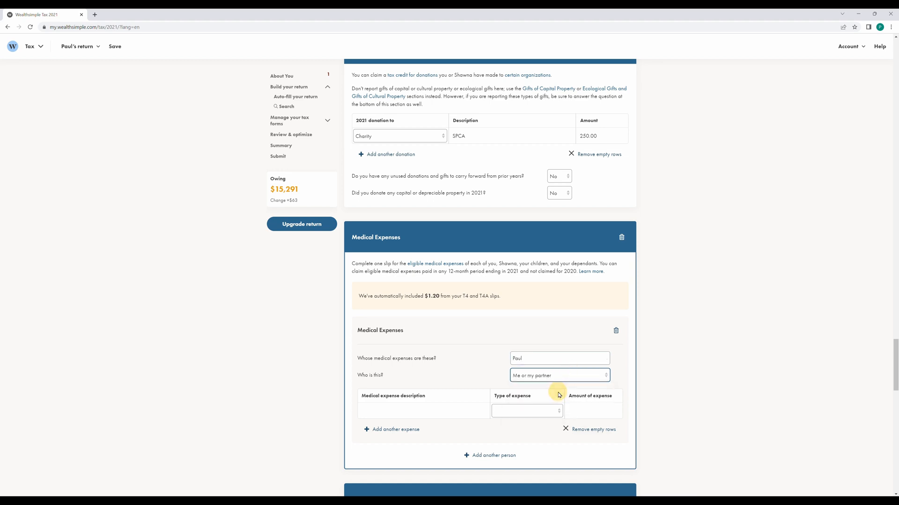
pyautogui.click(557, 378)
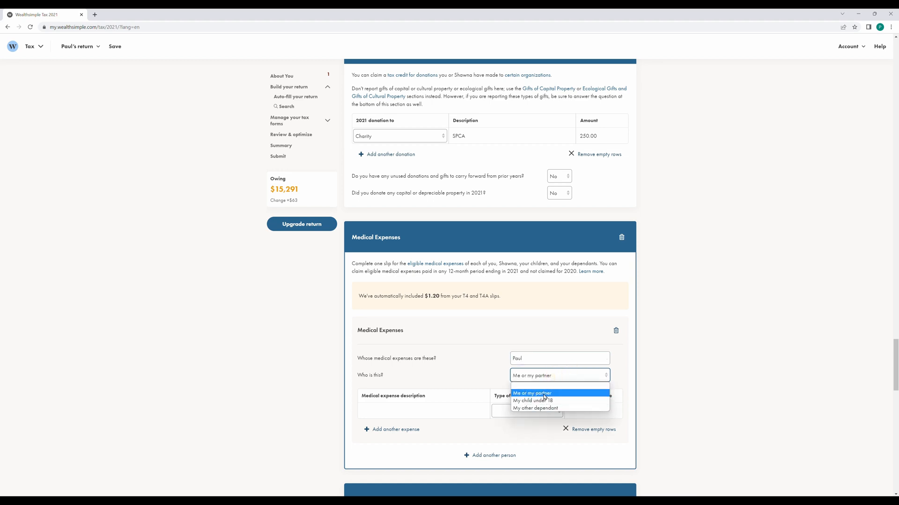
pyautogui.click(544, 394)
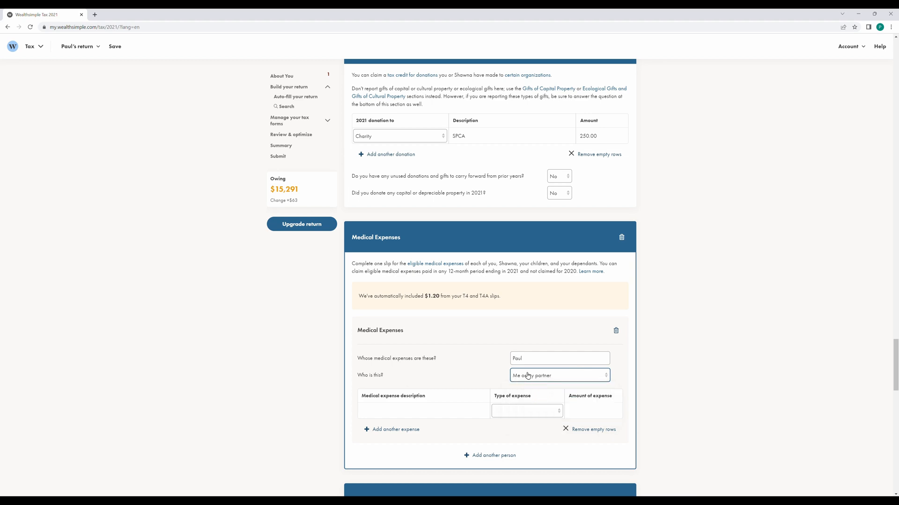
# Add Dental and Medical expense rows and set the first row's type to Regular.
pyautogui.click(418, 408)
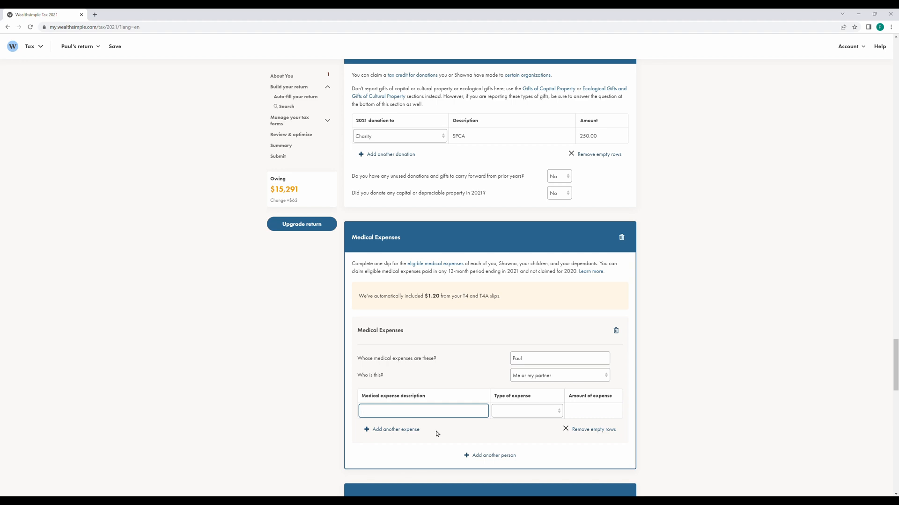
pyautogui.write('Dental')
pyautogui.click(418, 429)
pyautogui.write('Medical')
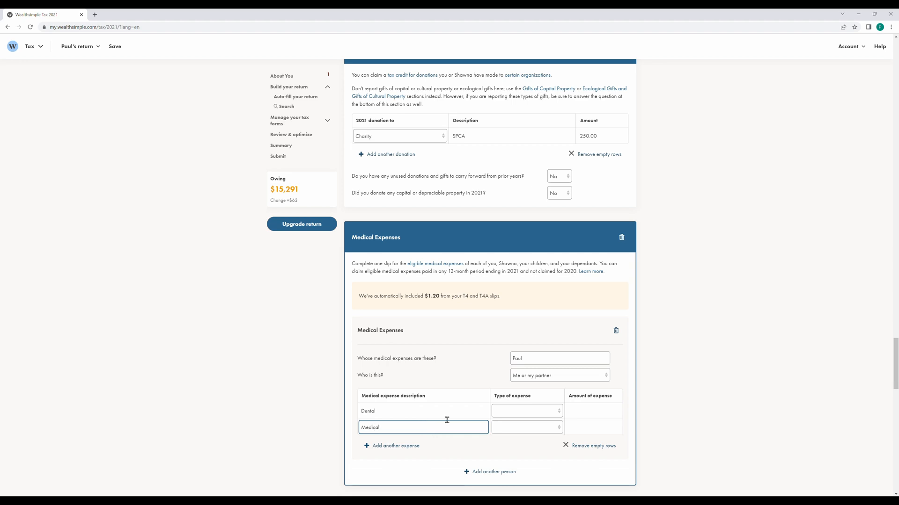
pyautogui.click(516, 412)
pyautogui.click(531, 429)
pyautogui.click(593, 411)
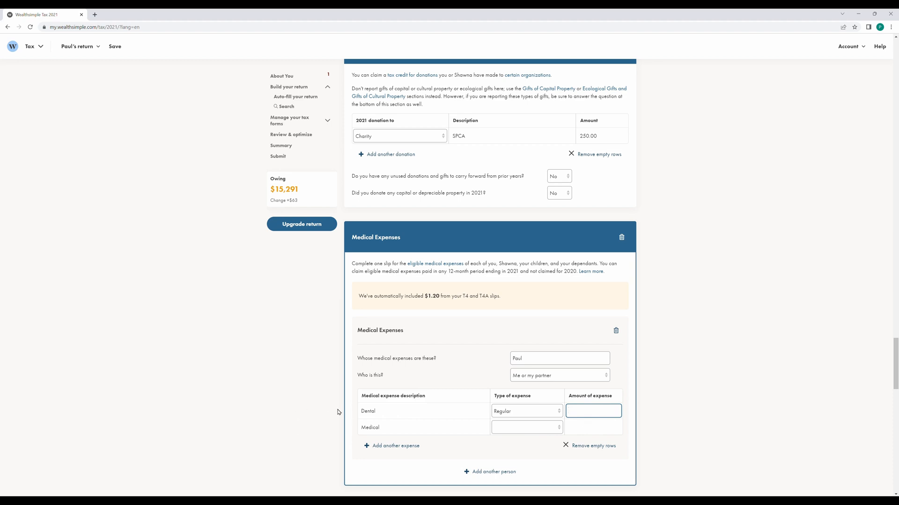
# Rename the first expense to Medical Expenses, keep Regular, and enter 5,600 as its amount.
pyautogui.doubleClick(435, 412)
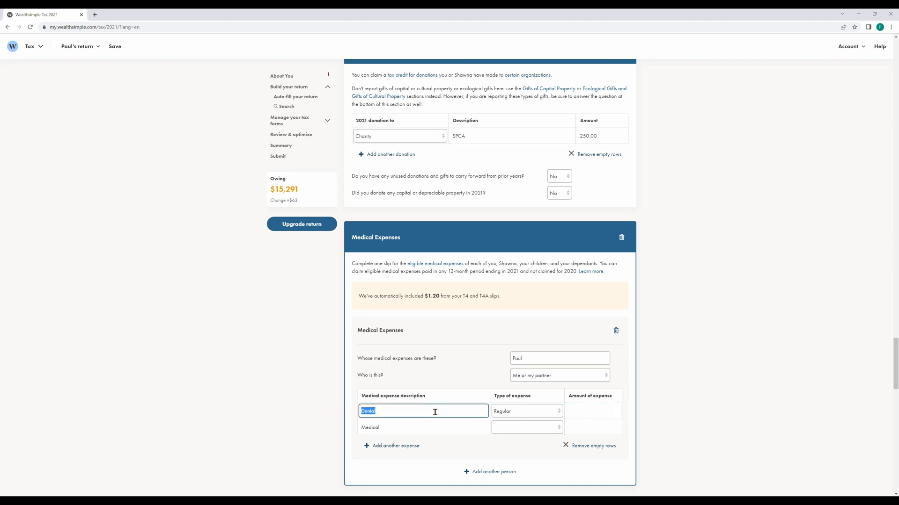
pyautogui.write('Medical Expenses')
pyautogui.press('Tab')
pyautogui.click(542, 414)
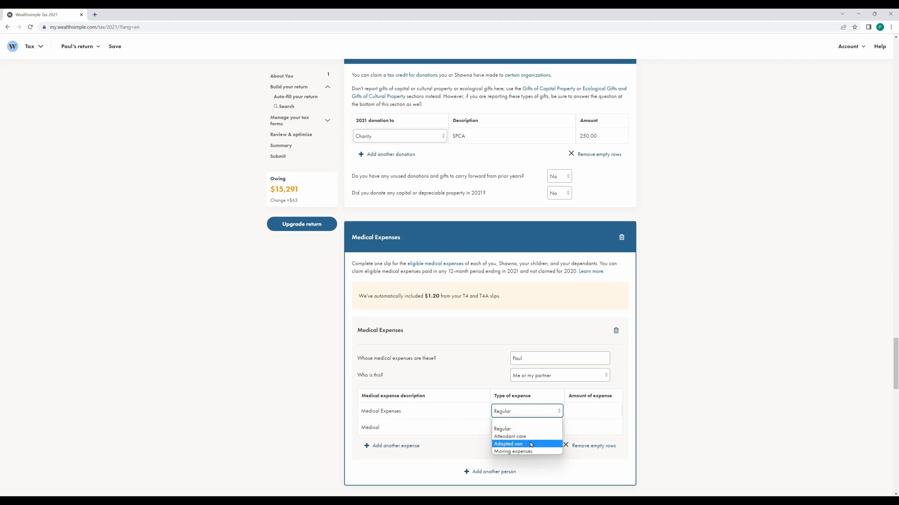
pyautogui.click(506, 429)
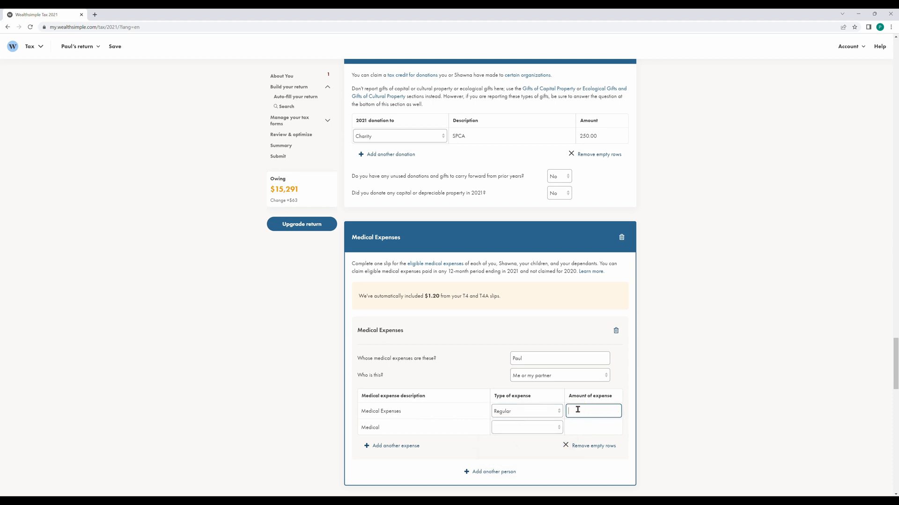
pyautogui.write('5,600')
pyautogui.click(668, 388)
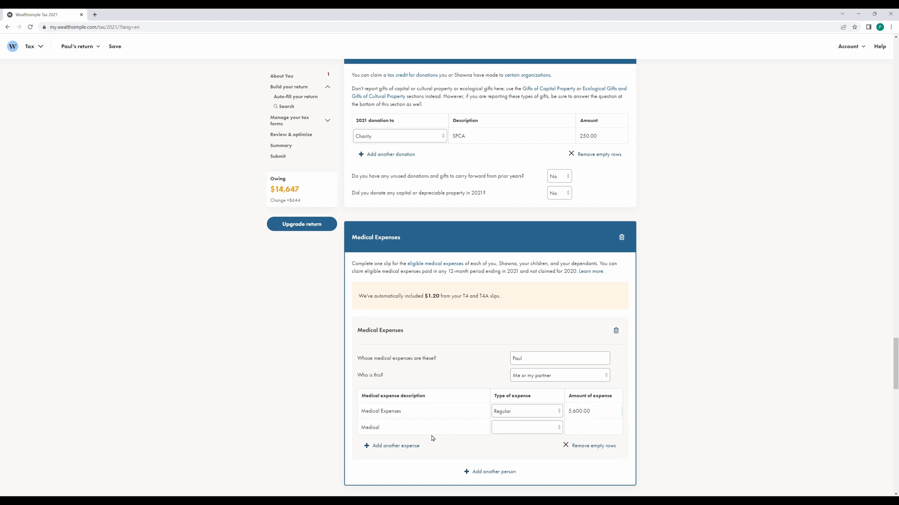
# Clear the leftover Medical row and remove the empty expense rows.
pyautogui.doubleClick(418, 425)
pyautogui.press('BackSpace')
pyautogui.click(331, 438)
pyautogui.click(581, 447)
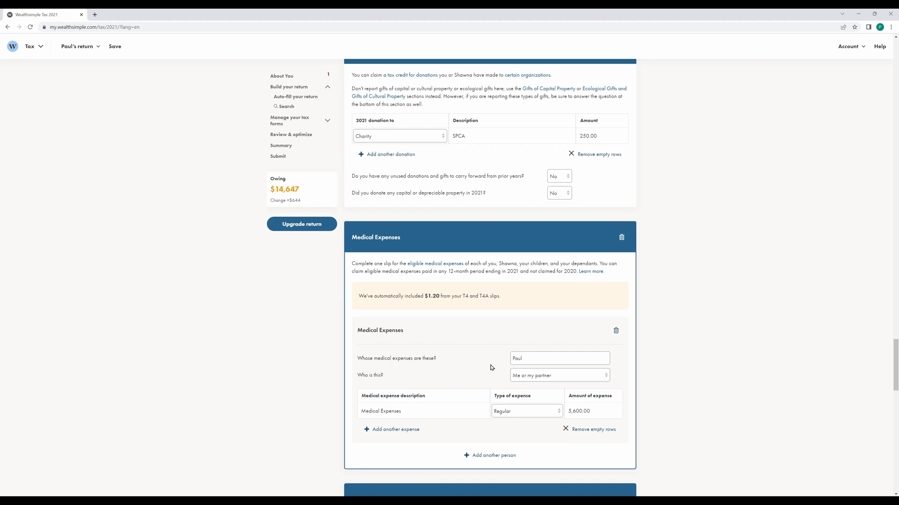
# Add a second medical expenses person with the partner's name, marked as 'Me or my partner'.
pyautogui.click(496, 456)
pyautogui.scroll(-2, 463, 435)
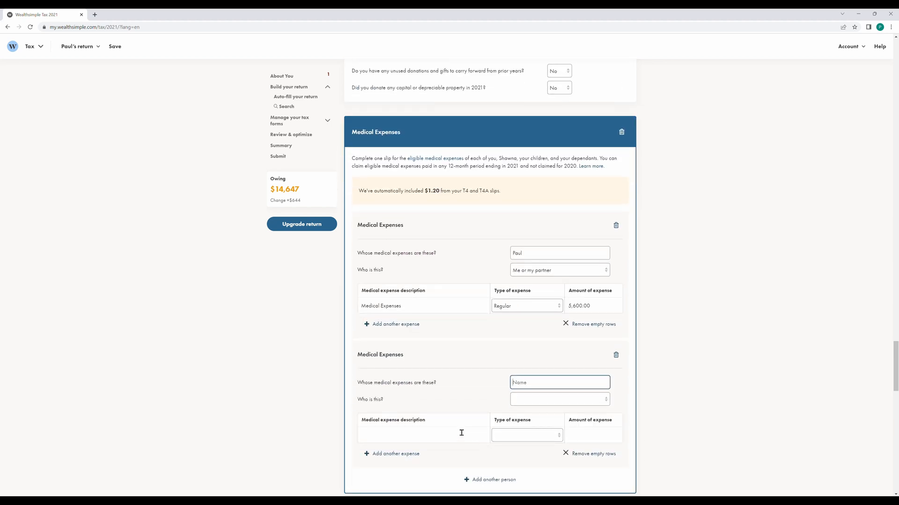
pyautogui.scroll(-2, 421, 389)
pyautogui.write('Sha')
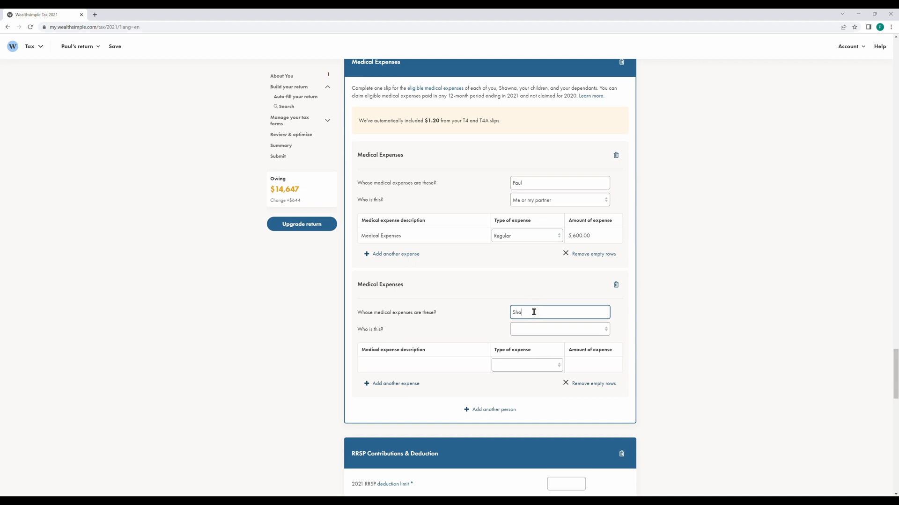
pyautogui.write('wna')
pyautogui.click(536, 328)
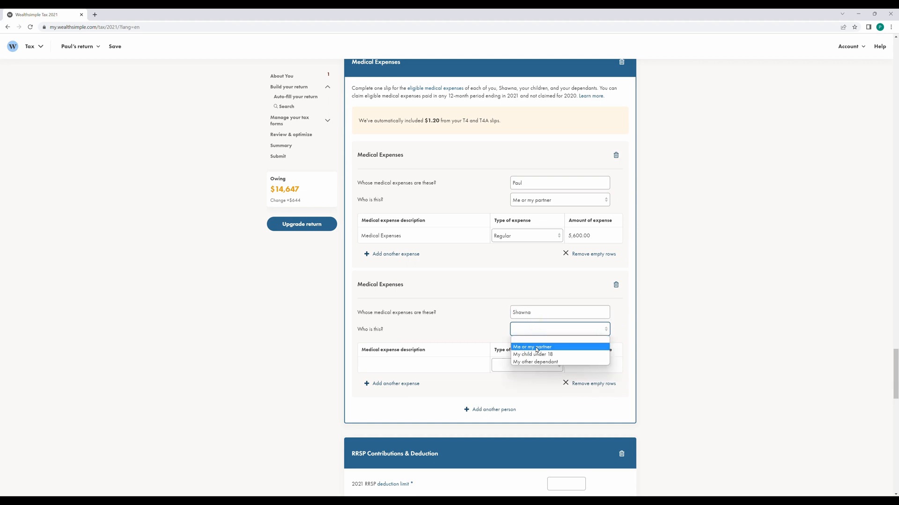
pyautogui.click(534, 347)
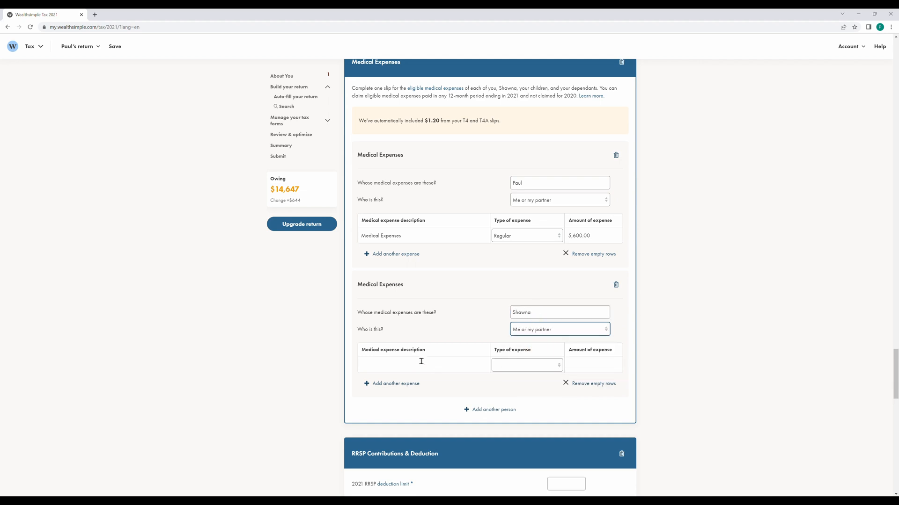
# Enter a 'Medical expenses' item of type Regular for 1,200 on the partner's slip.
pyautogui.click(421, 363)
pyautogui.write('Medical expenses')
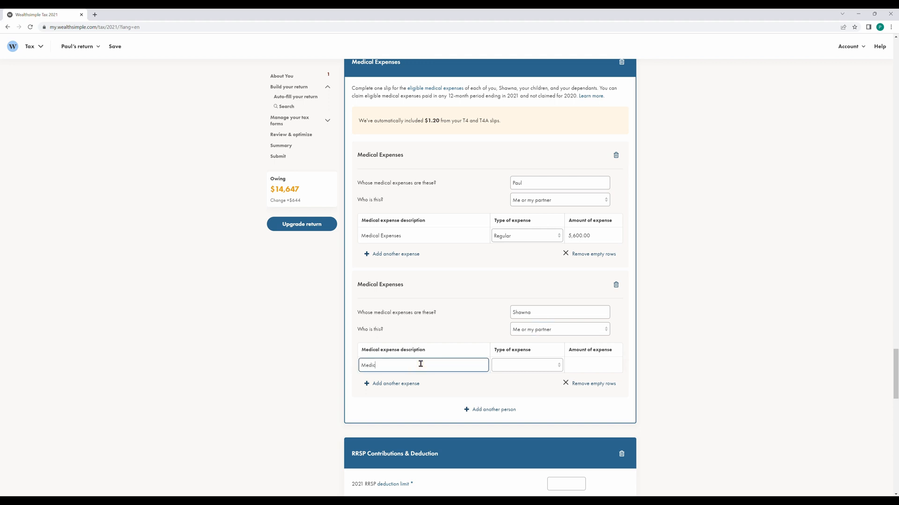
pyautogui.press('Tab')
pyautogui.press('Down')
pyautogui.press('Tab')
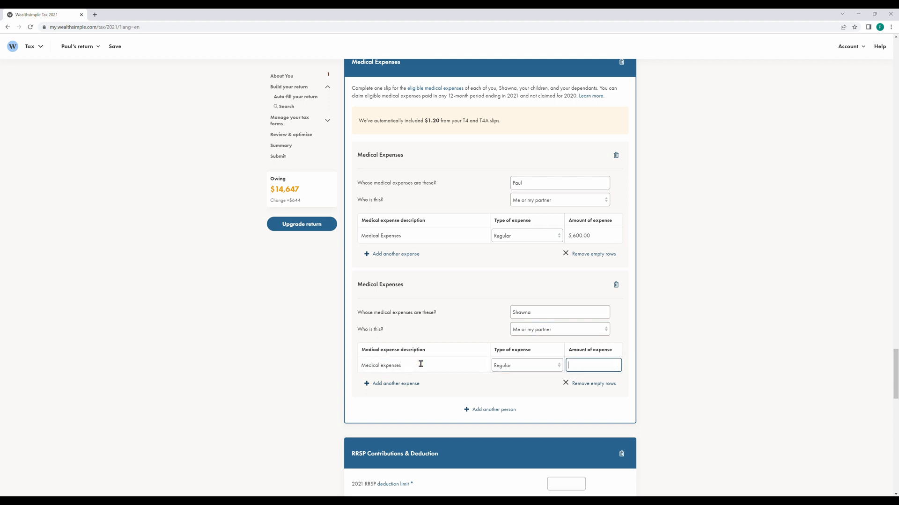
pyautogui.write('1,200')
pyautogui.click(676, 352)
pyautogui.scroll(-4, 628, 353)
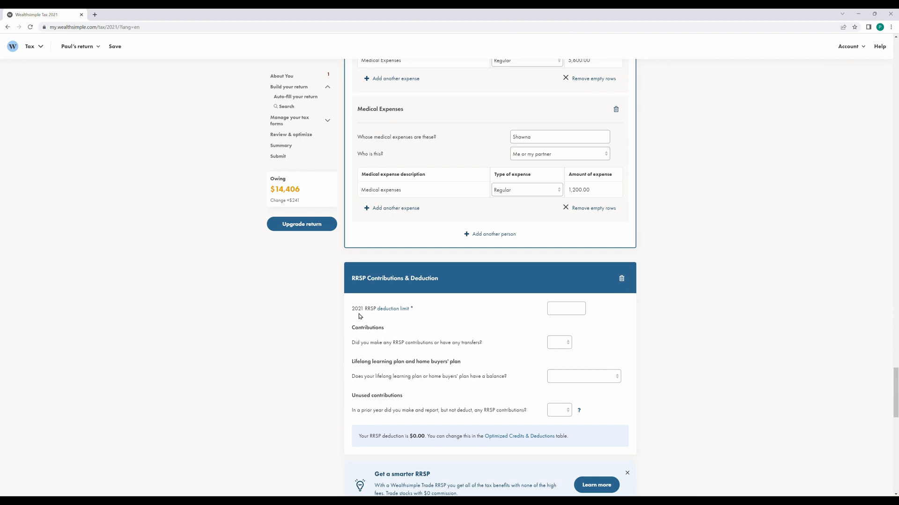
pyautogui.click(391, 309)
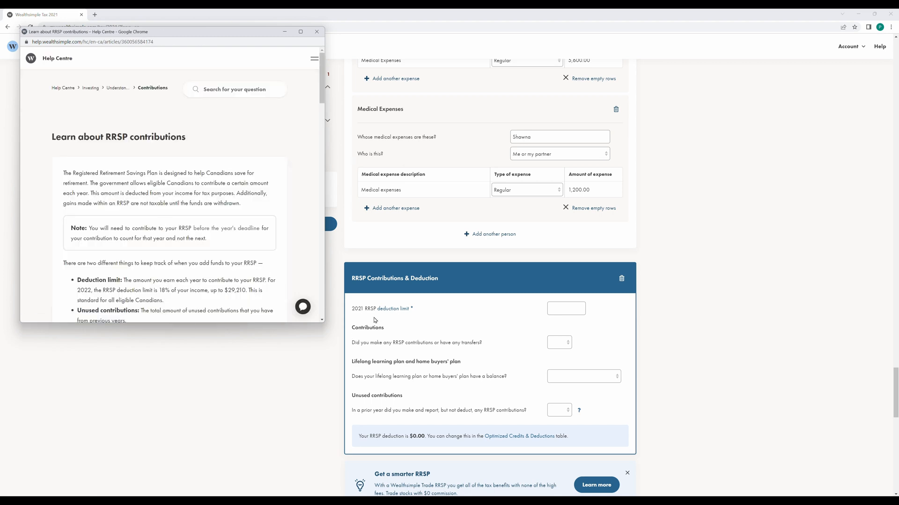
pyautogui.scroll(-1, 216, 192)
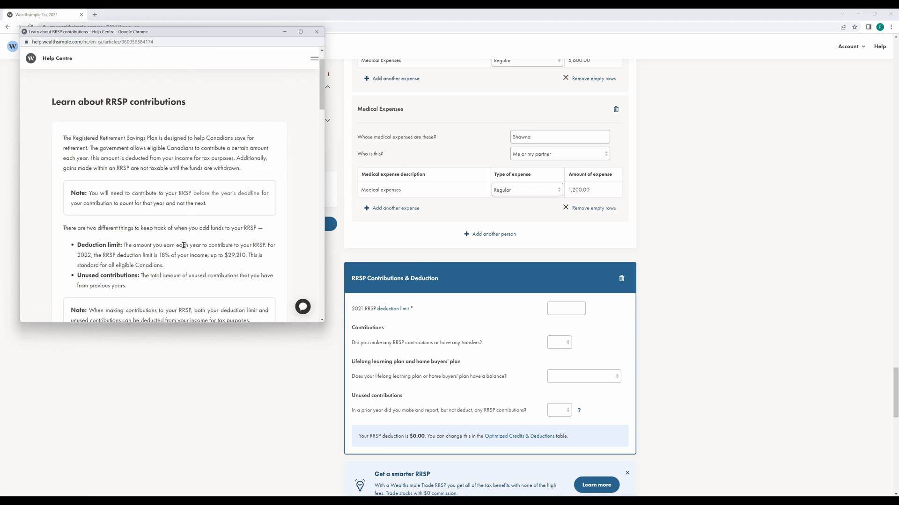
pyautogui.click(316, 32)
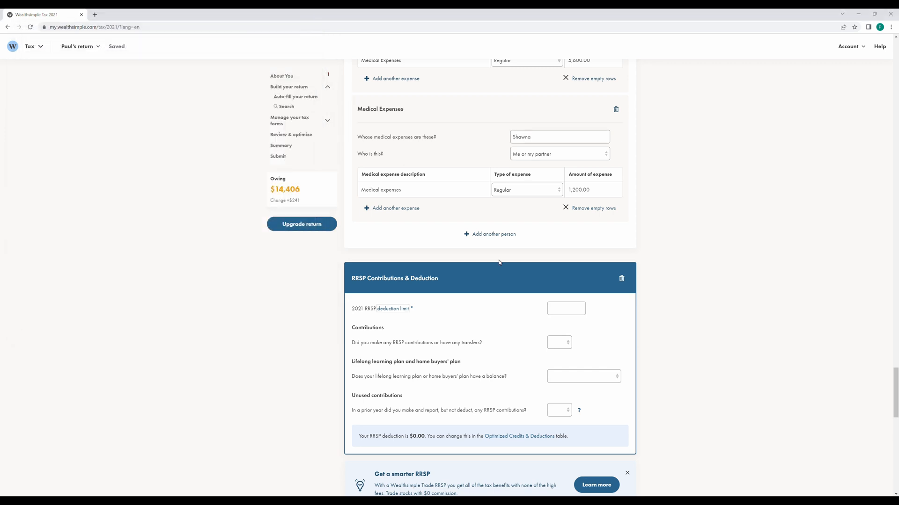
pyautogui.click(556, 312)
# Set the RRSP limit to 80,000, answer Yes to contributions, and add Wealthsimple 10,000 for March 2–December 31, 2021.
pyautogui.click(557, 308)
pyautogui.write('80,000')
pyautogui.click(565, 347)
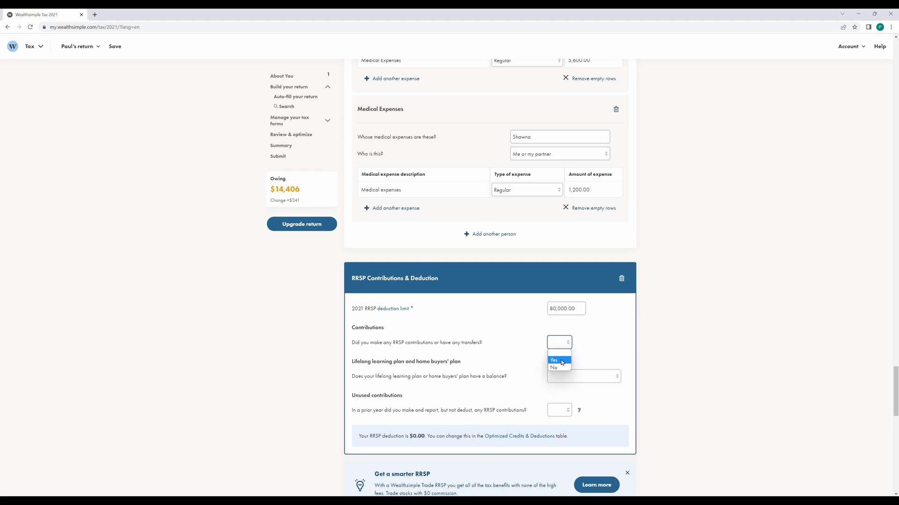
pyautogui.click(562, 361)
pyautogui.click(451, 394)
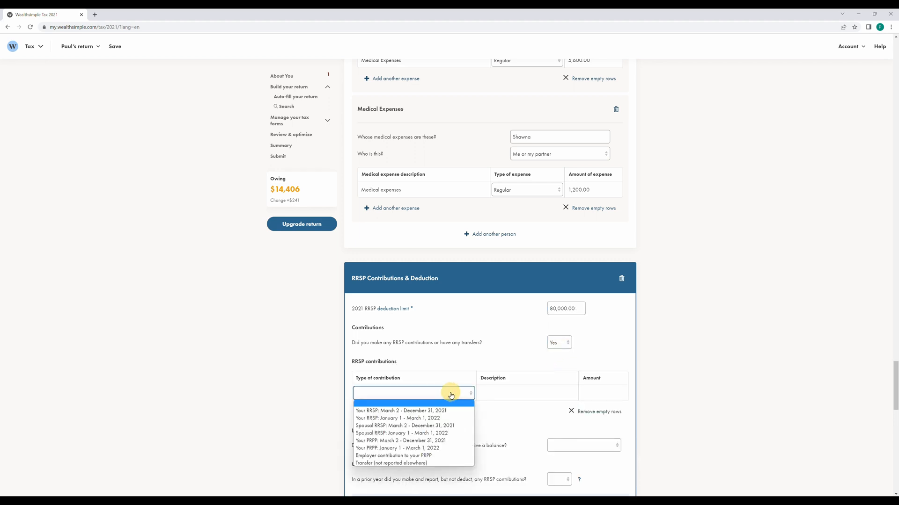
pyautogui.click(390, 411)
pyautogui.click(488, 392)
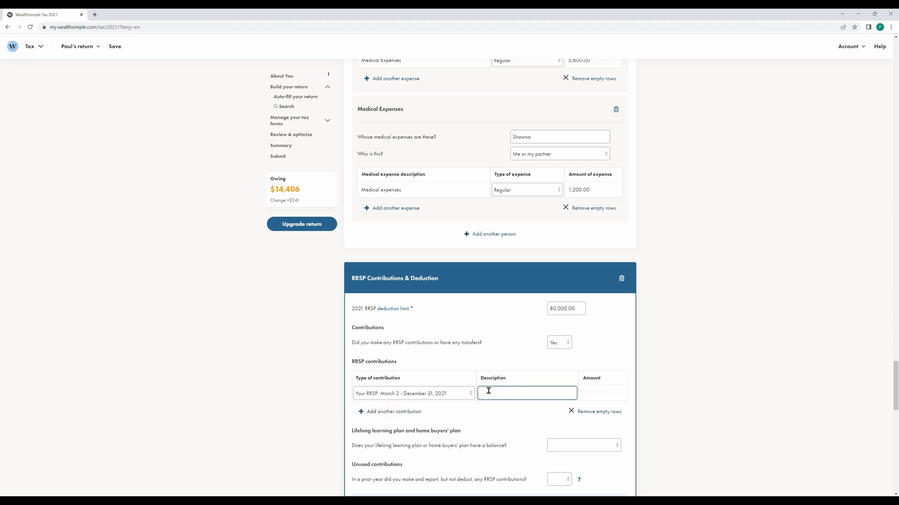
pyautogui.write('Wealthsimple')
pyautogui.press('Tab')
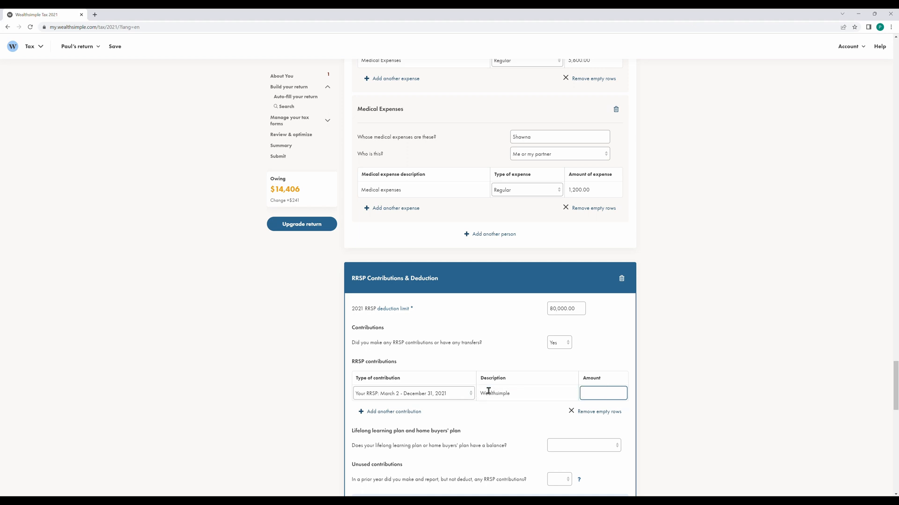
pyautogui.write('10000')
# Add a second Wealthsimple RRSP contribution of 2,000 for January 1–March 1, 2022.
pyautogui.click(388, 412)
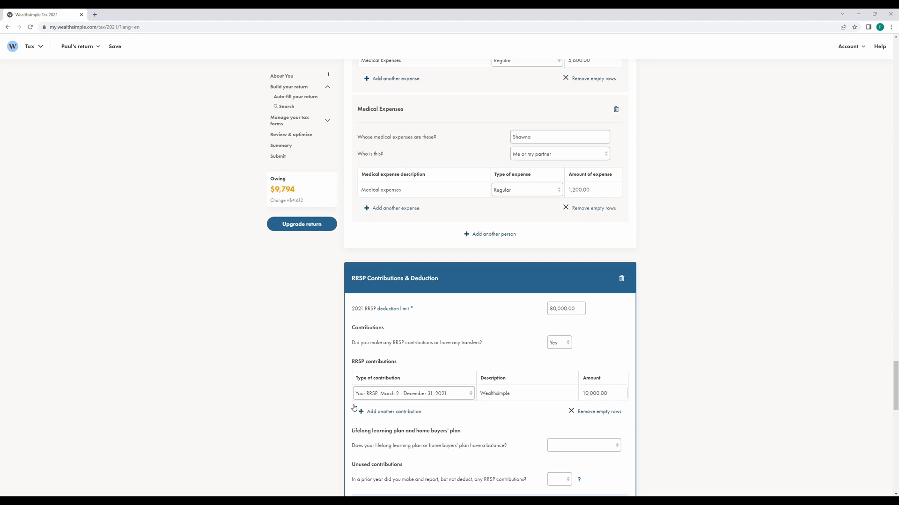
pyautogui.click(390, 412)
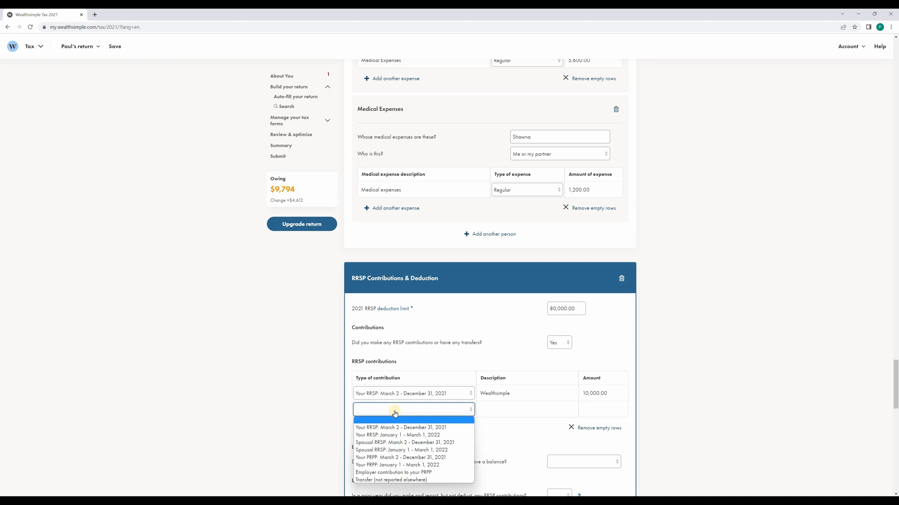
pyautogui.click(392, 435)
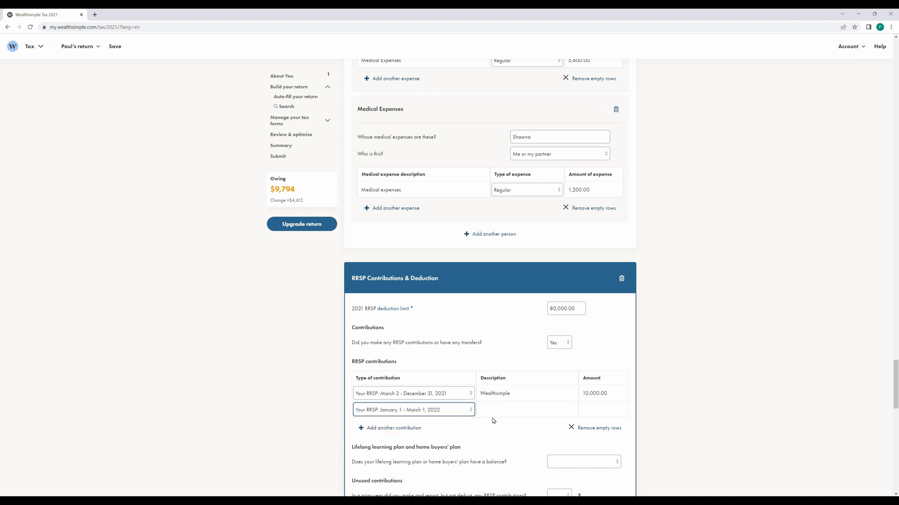
pyautogui.click(498, 408)
pyautogui.write('Wealthsimple')
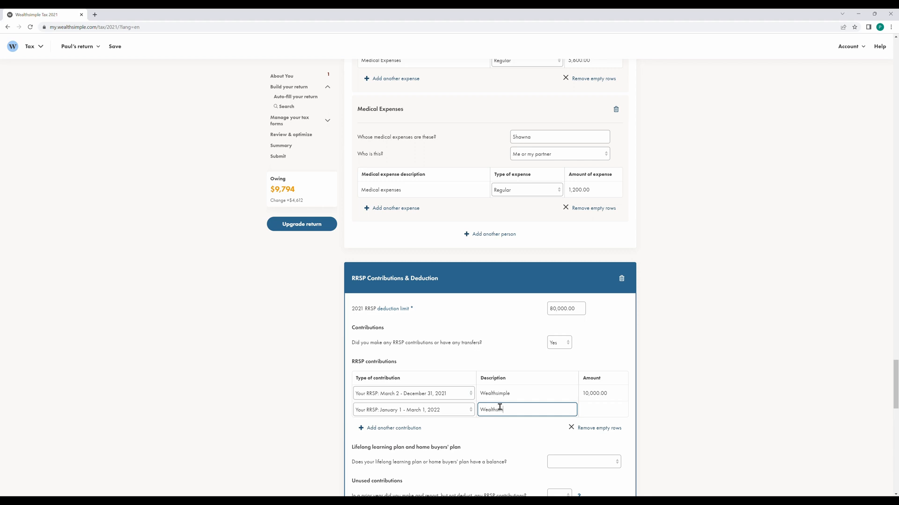
pyautogui.press('Tab')
pyautogui.write('2000')
pyautogui.press('Tab')
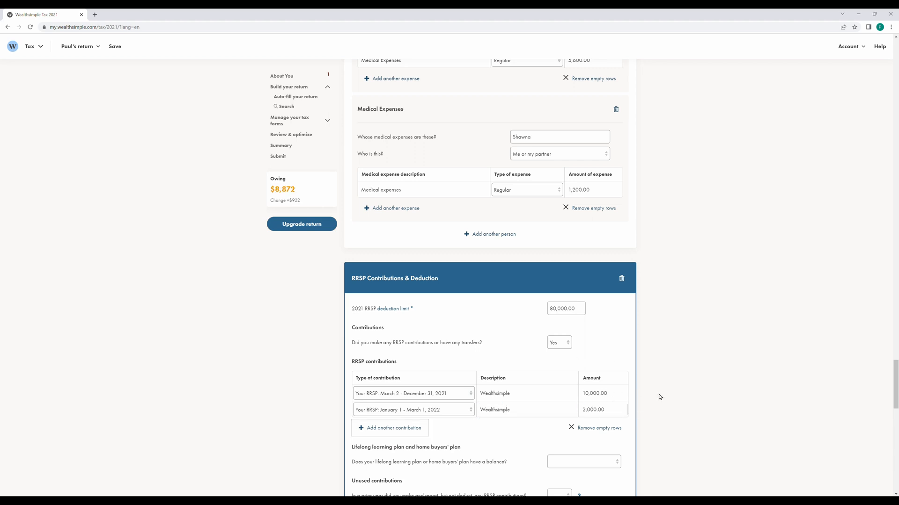
pyautogui.scroll(-2, 662, 388)
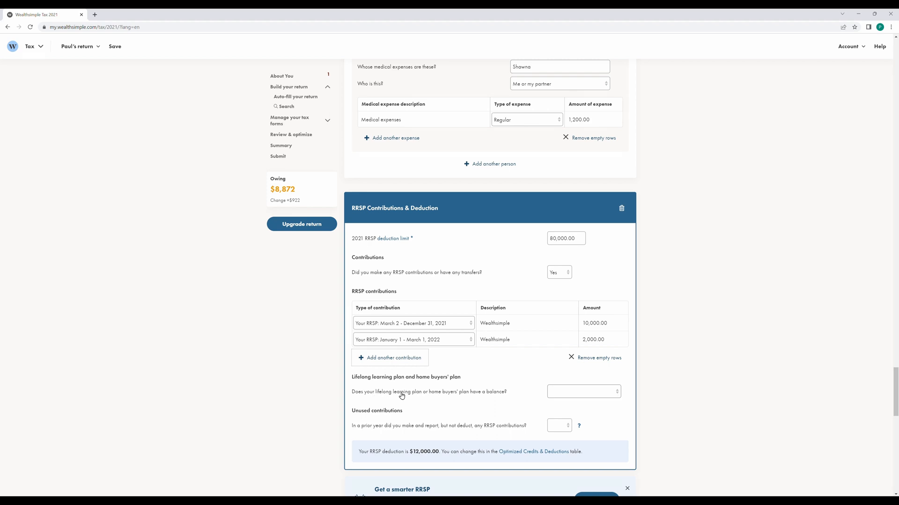
# Answer No to an LLP/HBP balance and unused contributions, then dismiss the 'Get a smarter RRSP' banner.
pyautogui.click(575, 396)
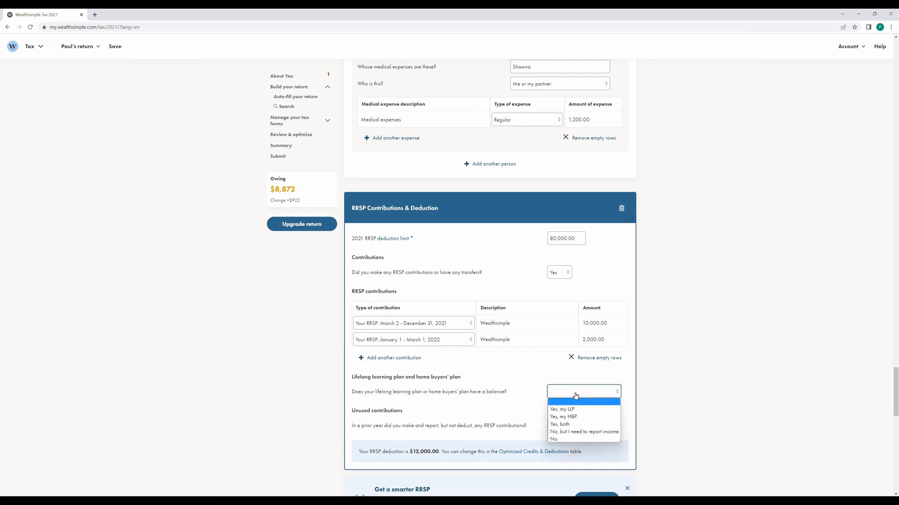
pyautogui.click(572, 440)
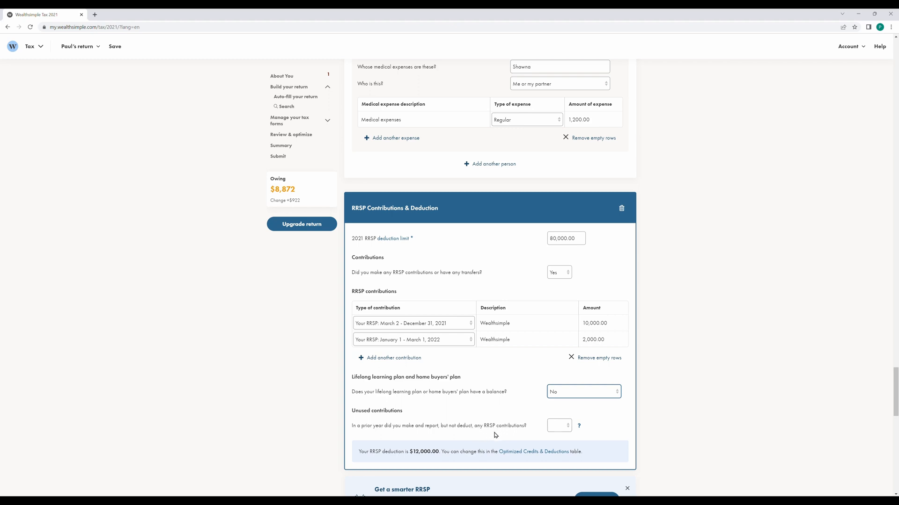
pyautogui.click(559, 425)
pyautogui.click(557, 444)
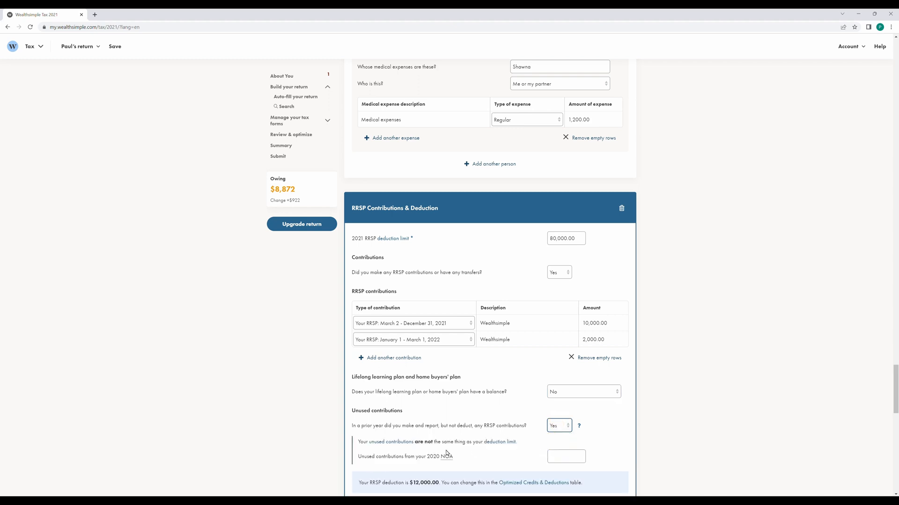
pyautogui.click(561, 426)
pyautogui.click(560, 450)
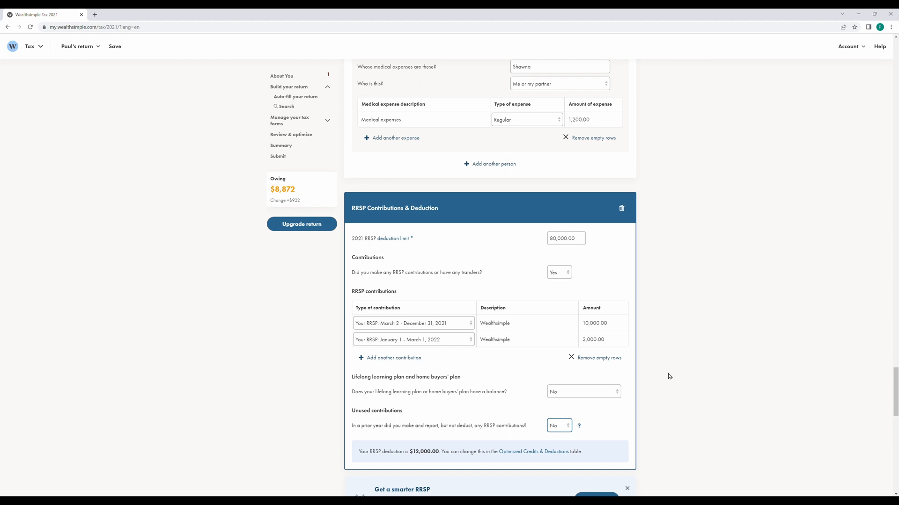
pyautogui.scroll(-4, 668, 377)
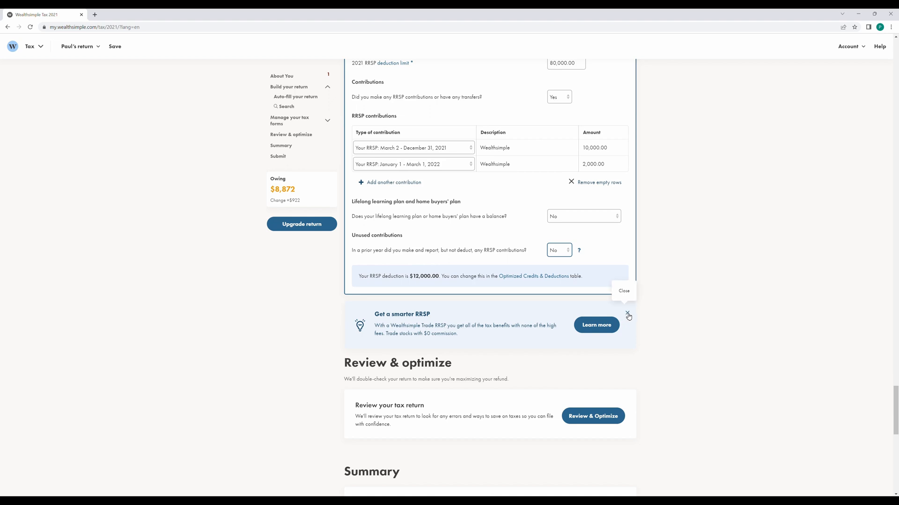
pyautogui.click(627, 314)
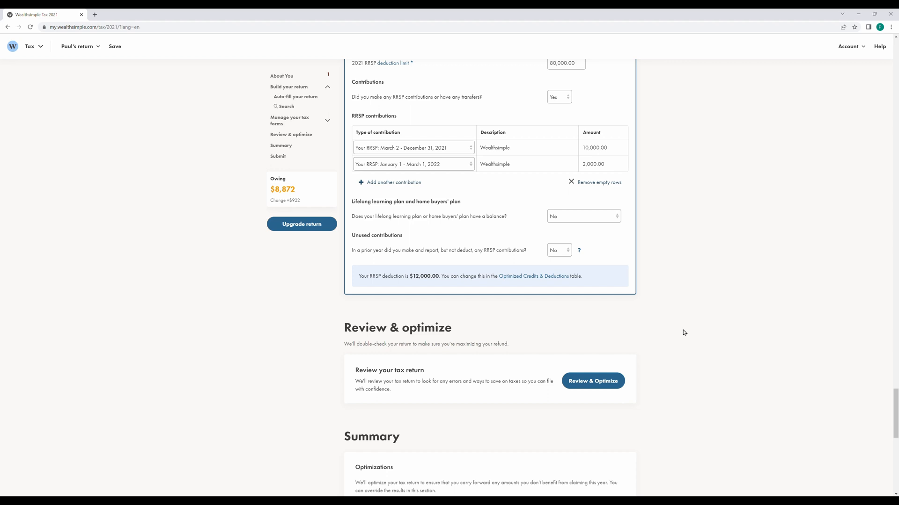
# Run Review & Optimize, clear the flagged error, and open the NETFILE prior-year question's answers.
pyautogui.click(577, 385)
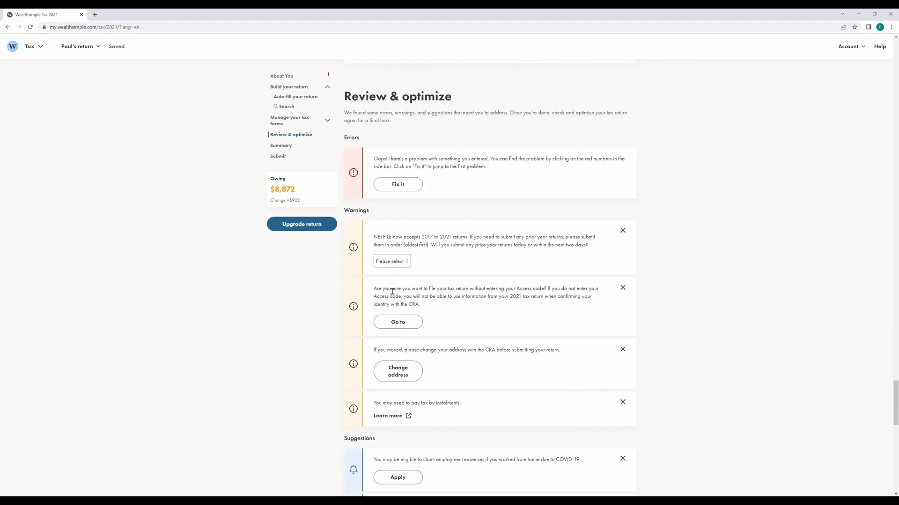
pyautogui.scroll(-2, 399, 341)
pyautogui.scroll(2, 451, 301)
pyautogui.click(413, 184)
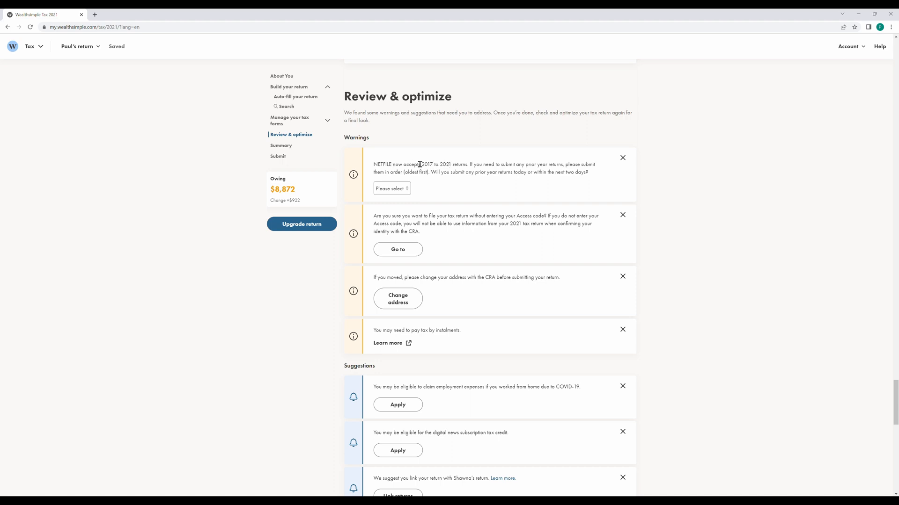
pyautogui.click(404, 188)
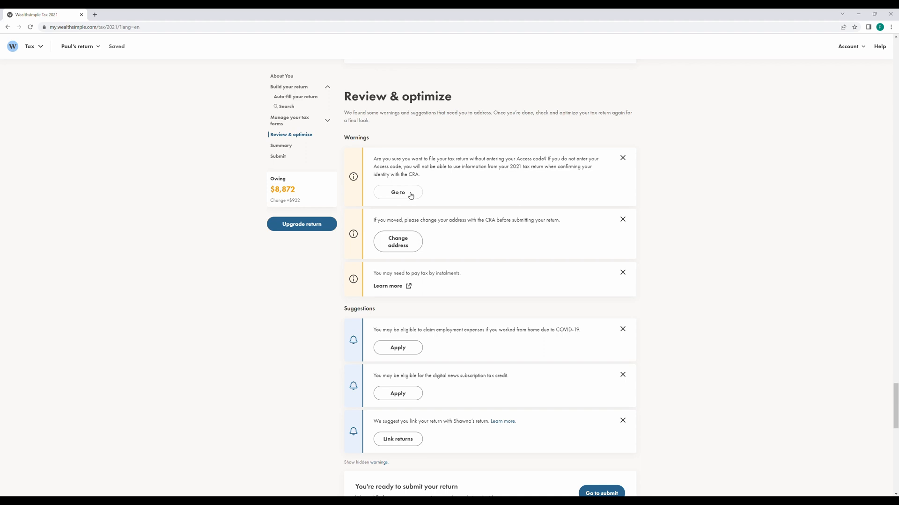
# Hide the Access code, address and instalment warnings plus the COVID-19, digital news and link-returns suggestions.
pyautogui.click(623, 159)
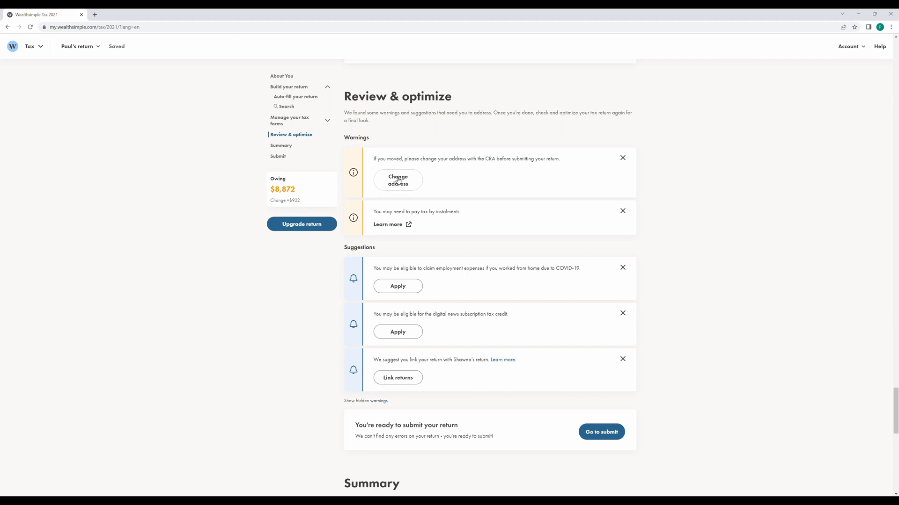
pyautogui.click(622, 160)
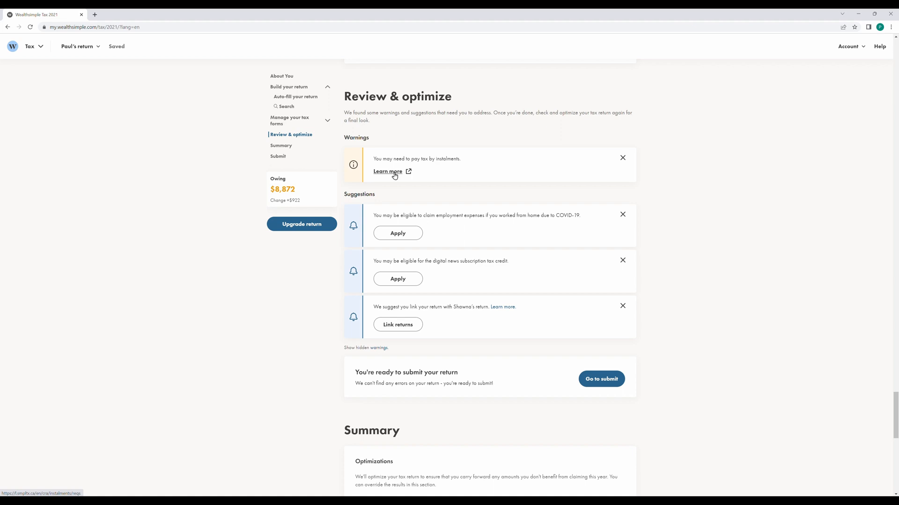
pyautogui.click(622, 159)
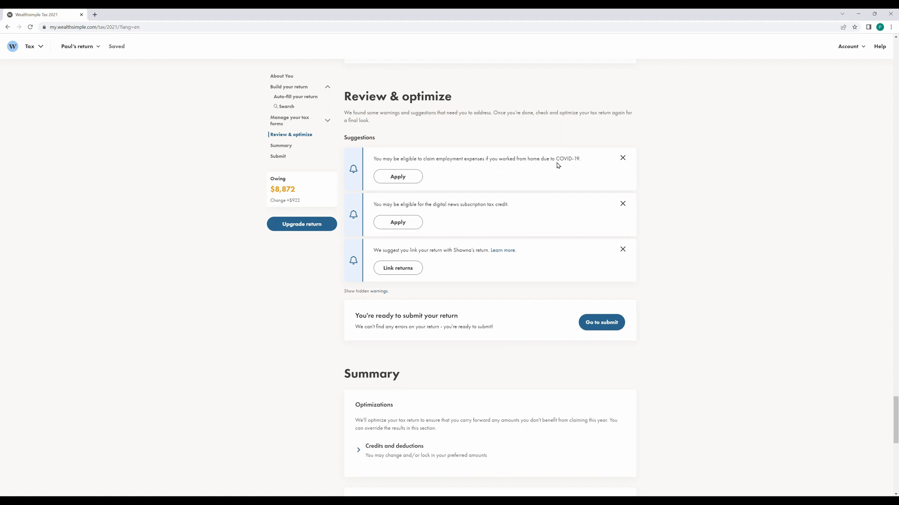
pyautogui.click(623, 159)
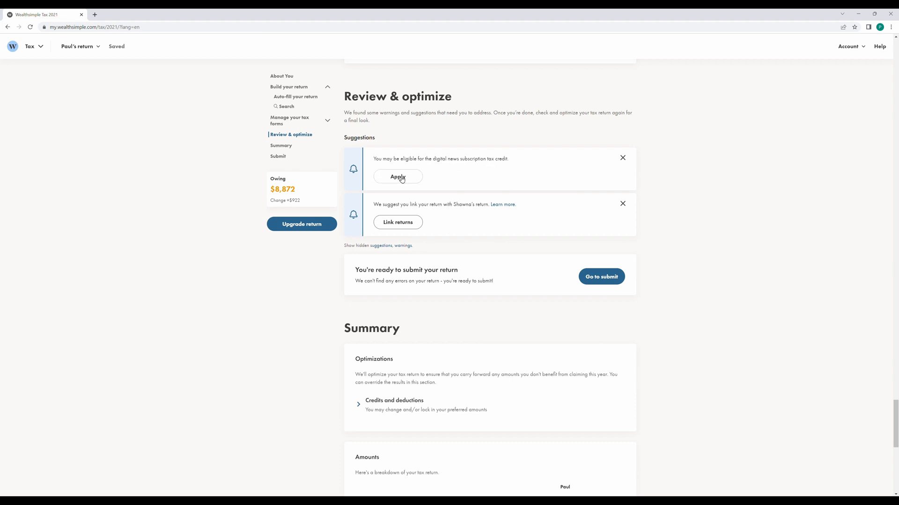
pyautogui.click(622, 159)
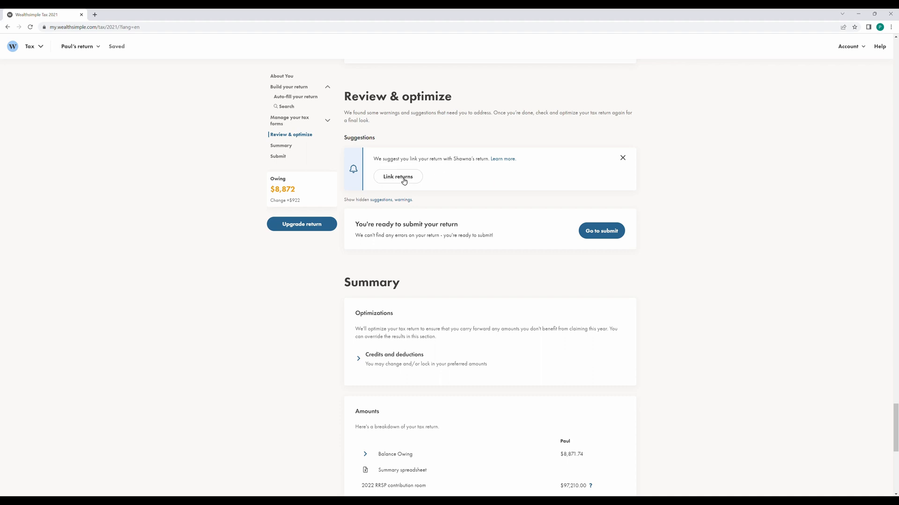
pyautogui.click(623, 159)
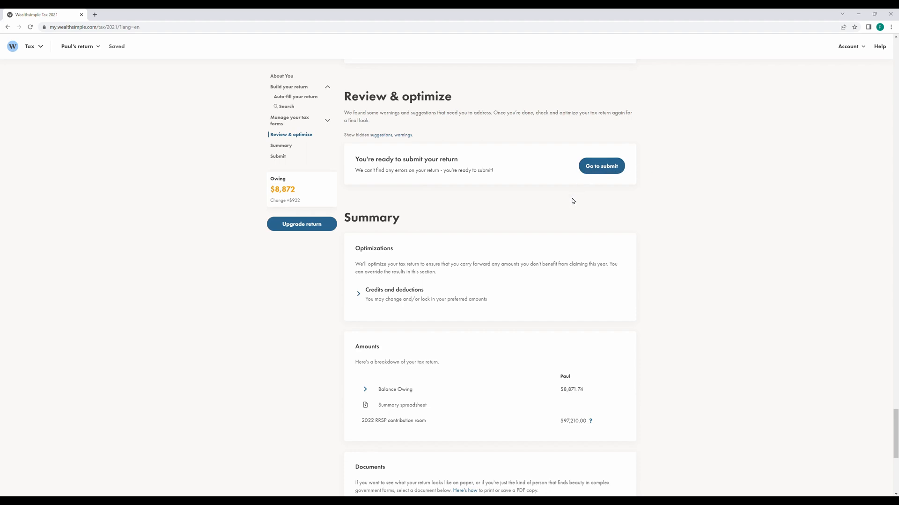
# Expand Credits and deductions (250.00 donations, 12,000.00 RRSP) and scroll down to the Submit section.
pyautogui.click(355, 297)
pyautogui.scroll(-1, 402, 307)
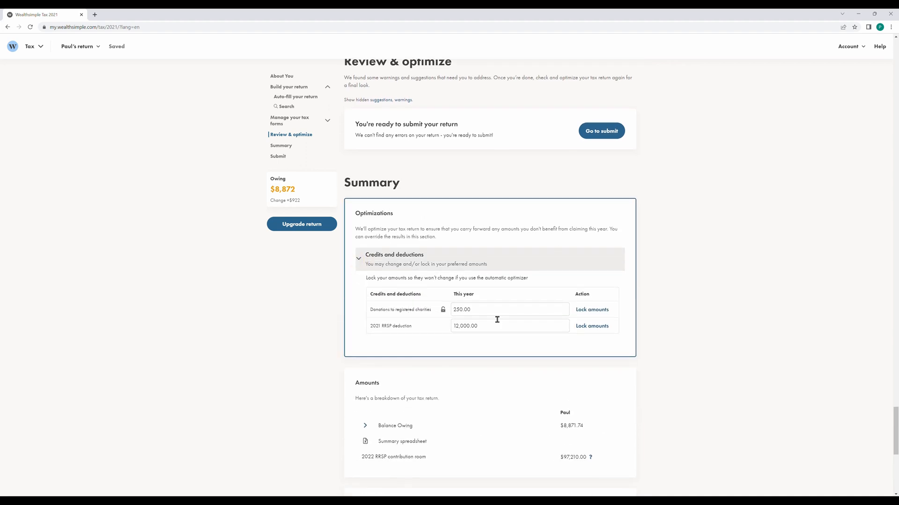
pyautogui.scroll(-3, 497, 319)
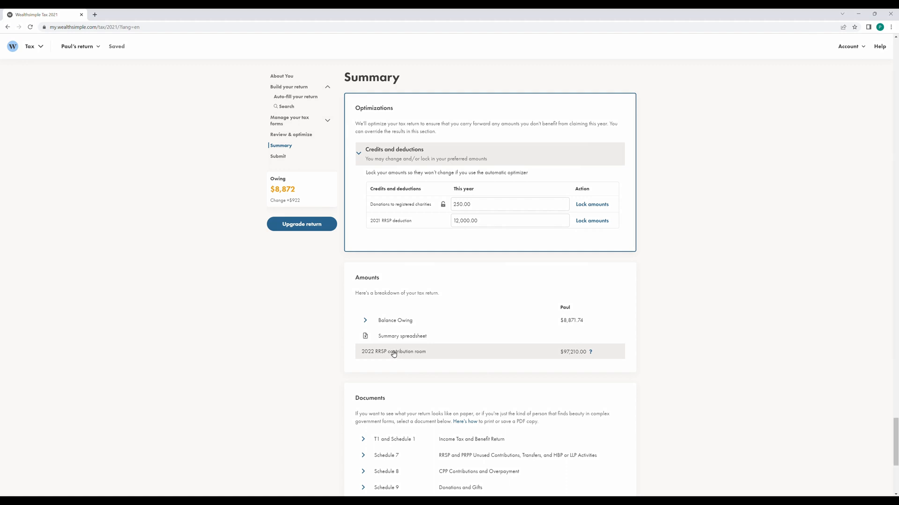
pyautogui.scroll(-4, 382, 327)
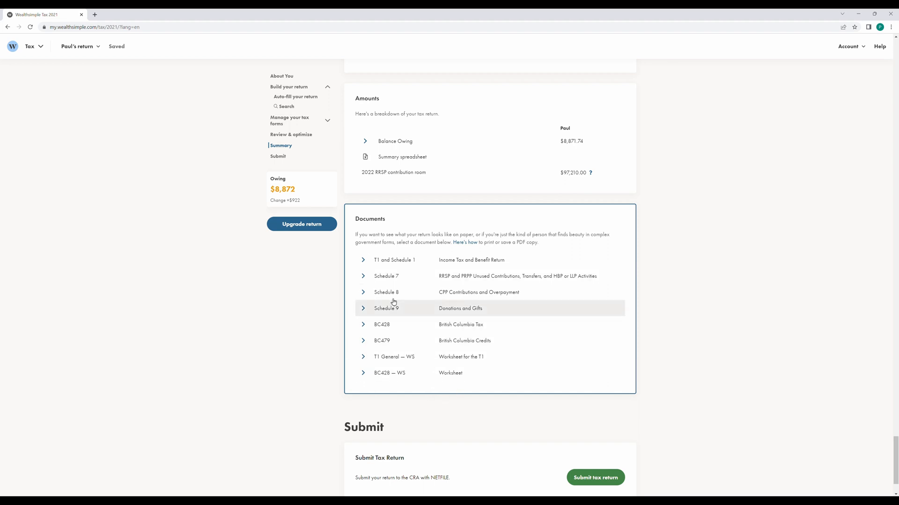
pyautogui.scroll(-2, 604, 306)
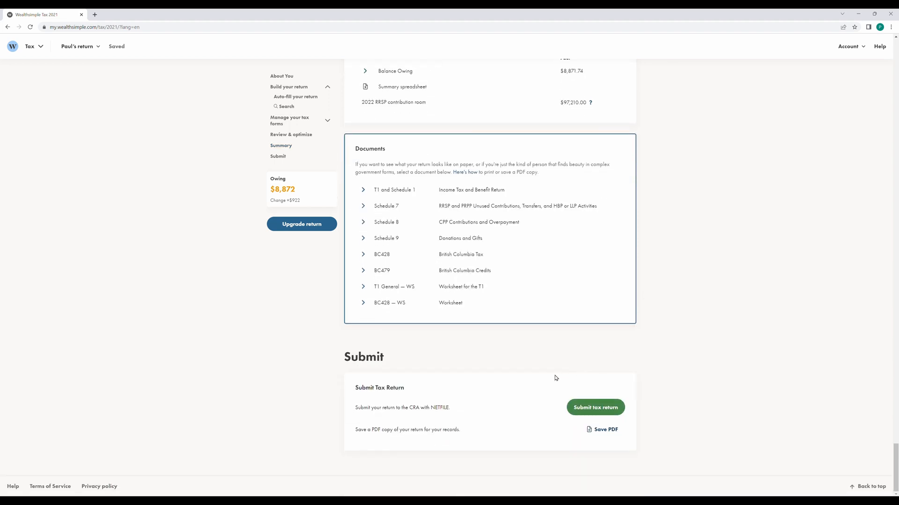
# Start the return submission, accept the NETFILE terms, then cancel without submitting.
pyautogui.click(593, 412)
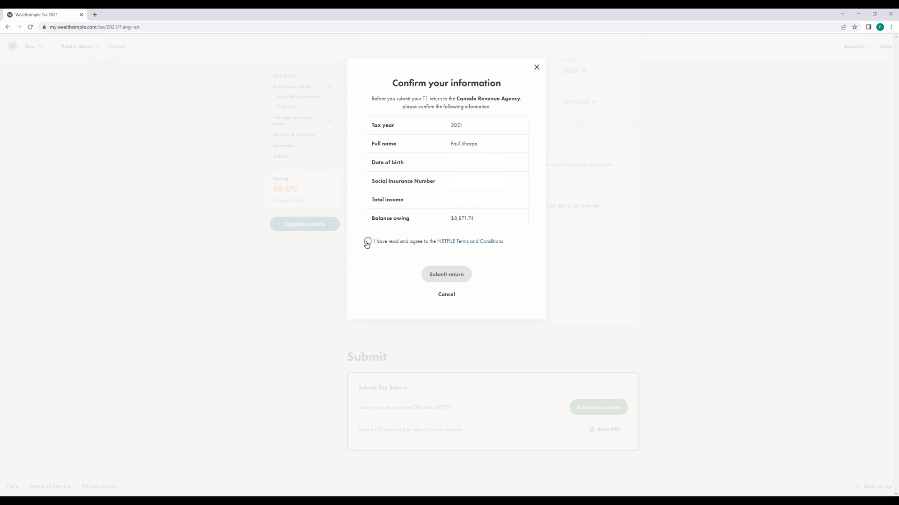
pyautogui.click(368, 242)
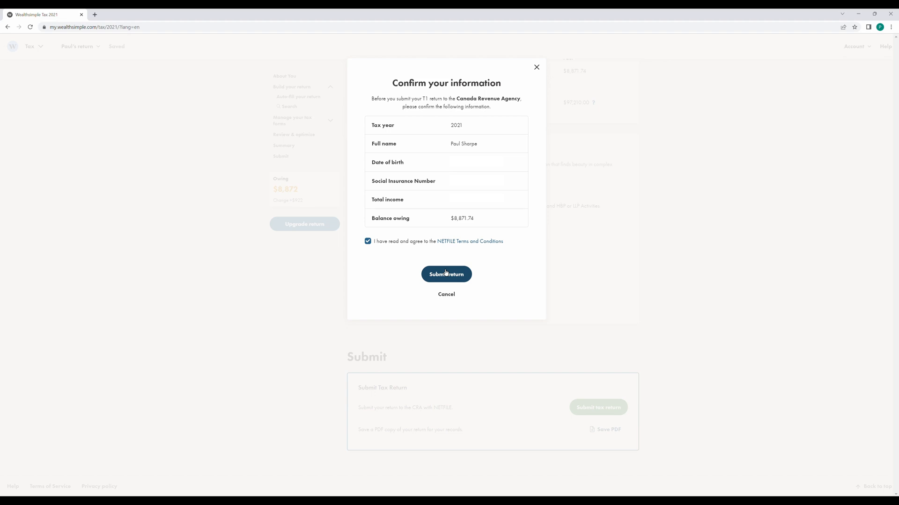
pyautogui.click(446, 295)
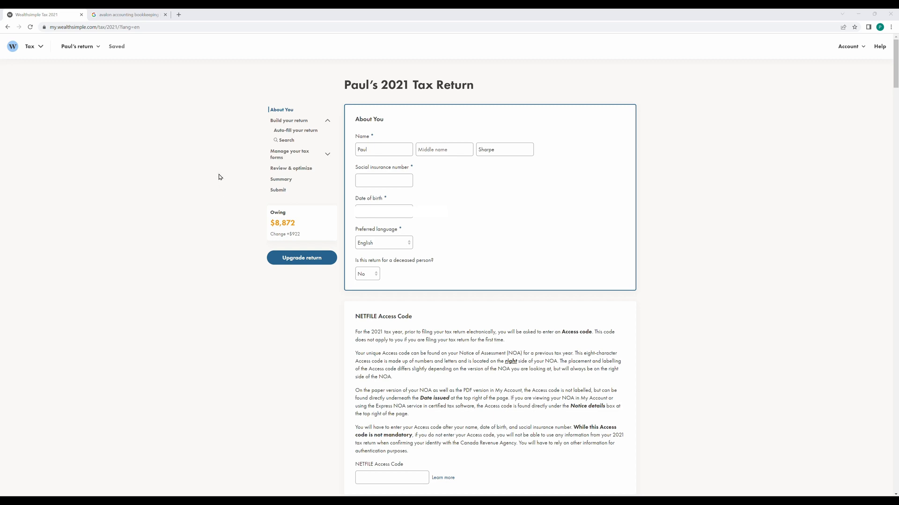
# From the template search results, open the bookkeeping template video and follow its description's template link.
pyautogui.click(105, 12)
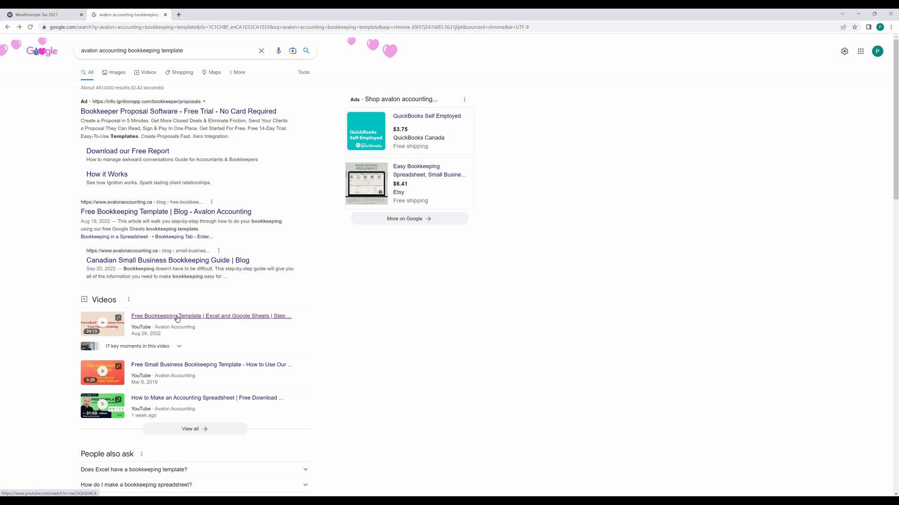
pyautogui.click(149, 320)
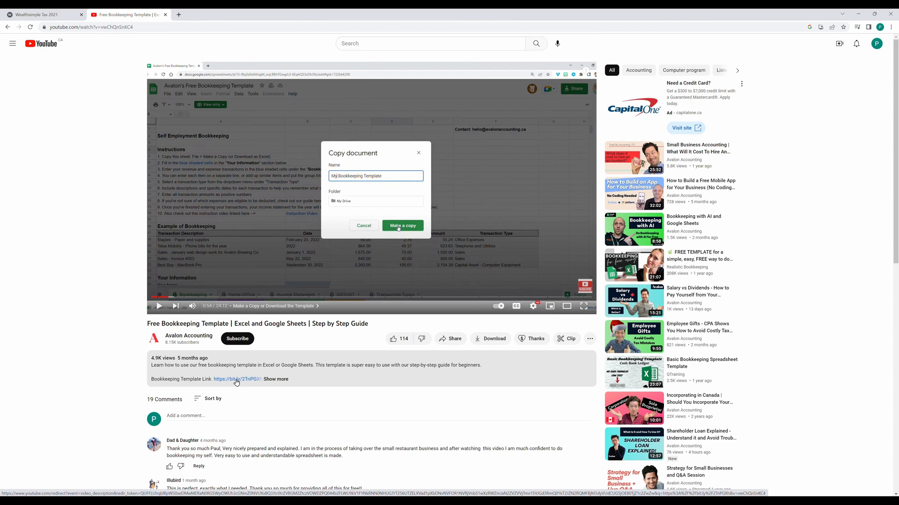
pyautogui.click(237, 382)
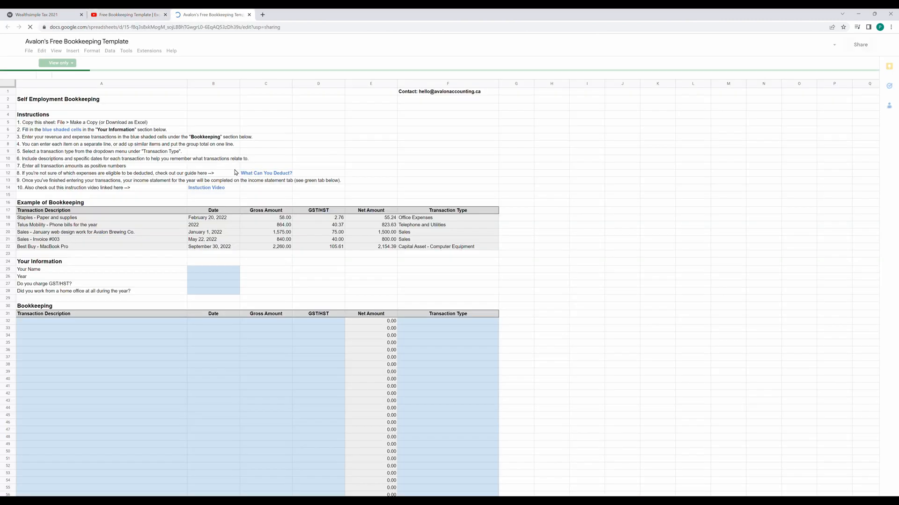
# Make a copy of the template in My Drive via File > Make a copy, and close the view-only original.
pyautogui.click(26, 52)
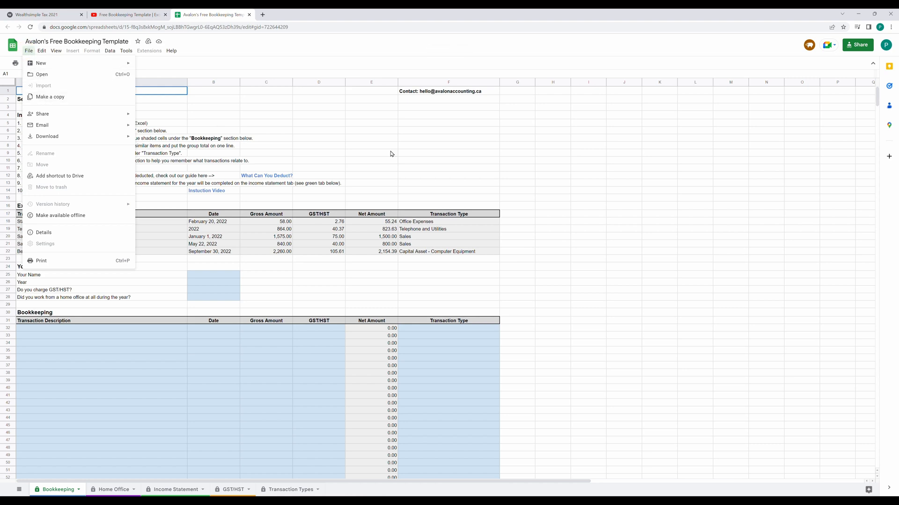
pyautogui.click(440, 162)
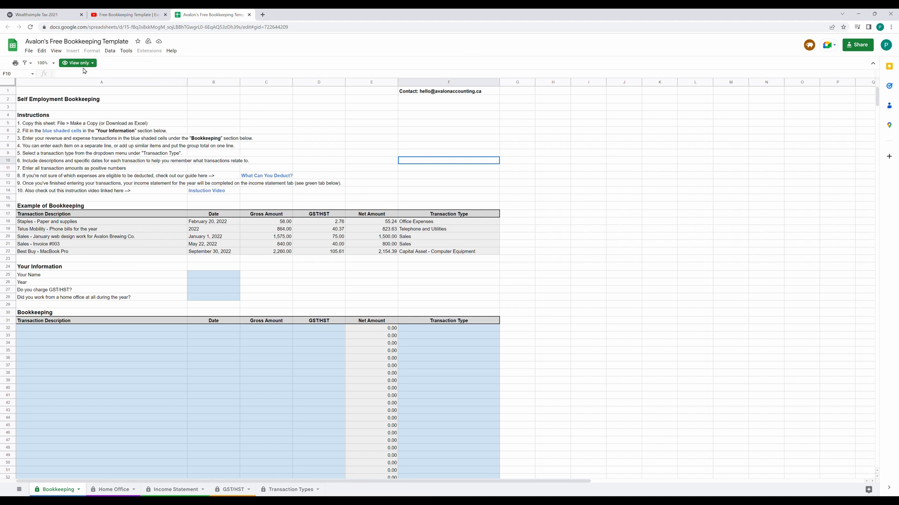
pyautogui.click(28, 51)
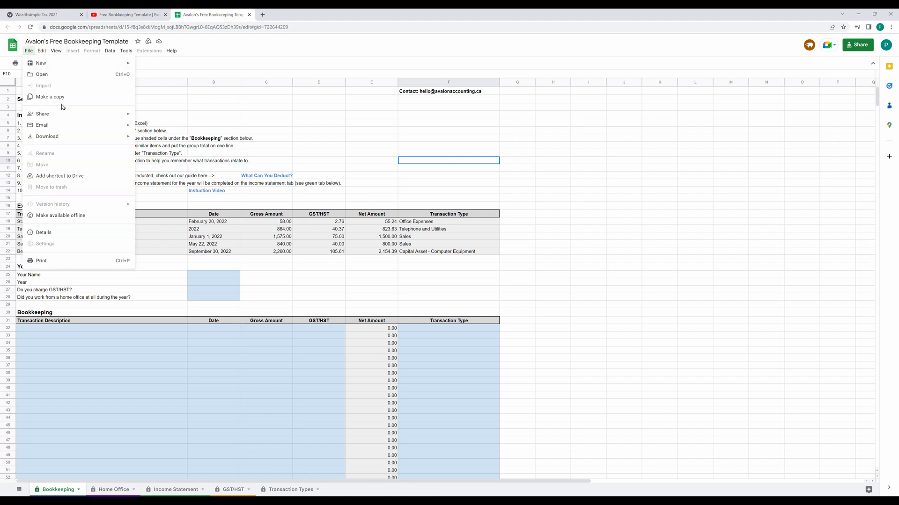
pyautogui.moveTo(72, 141)
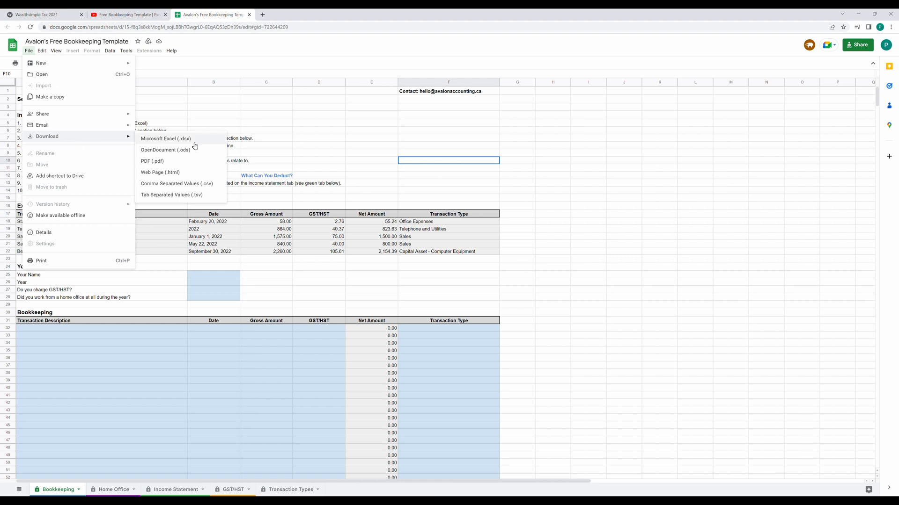
pyautogui.click(45, 101)
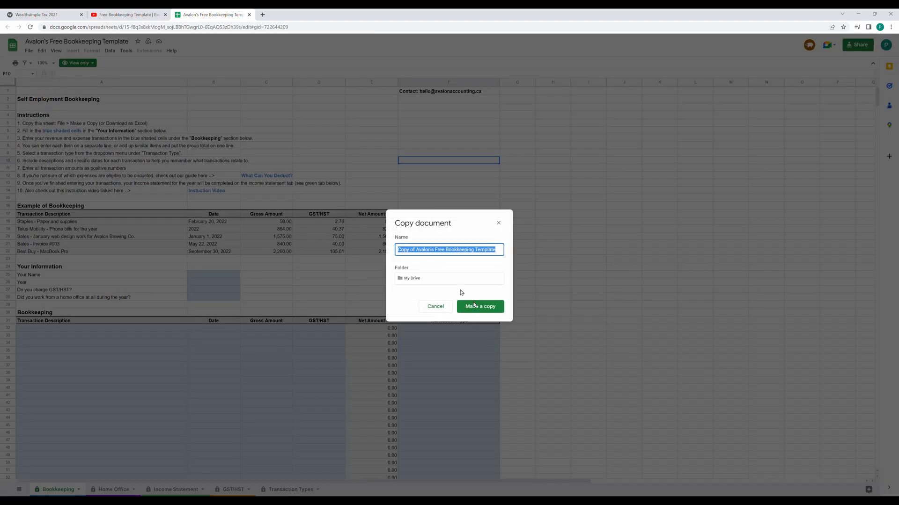
pyautogui.click(485, 308)
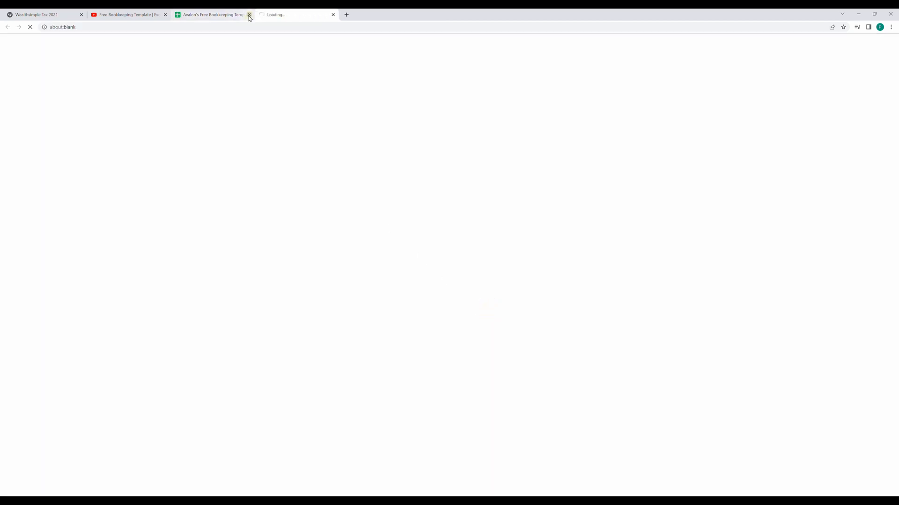
pyautogui.click(250, 14)
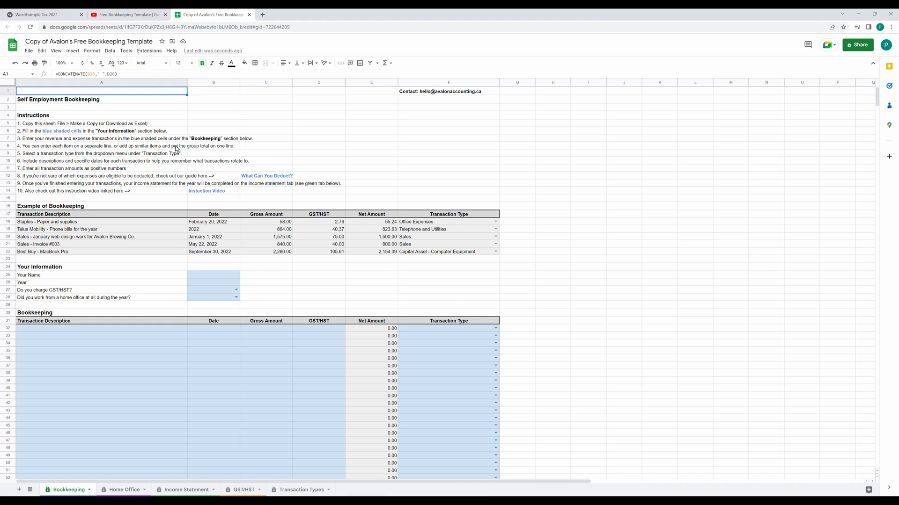
# Enter the owner's first name under Your Name and 2021 as the Year.
pyautogui.click(204, 276)
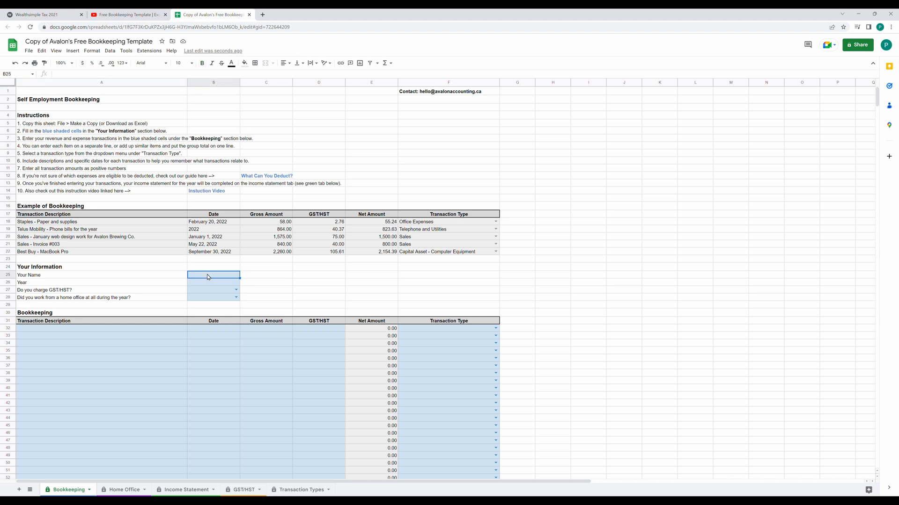
pyautogui.write('Paul')
pyautogui.press('Return')
pyautogui.write('2021')
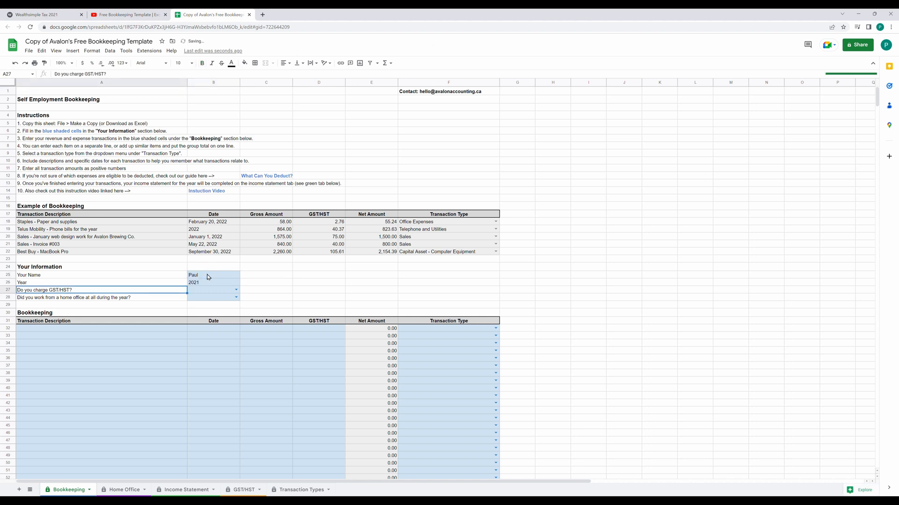
pyautogui.press('Return')
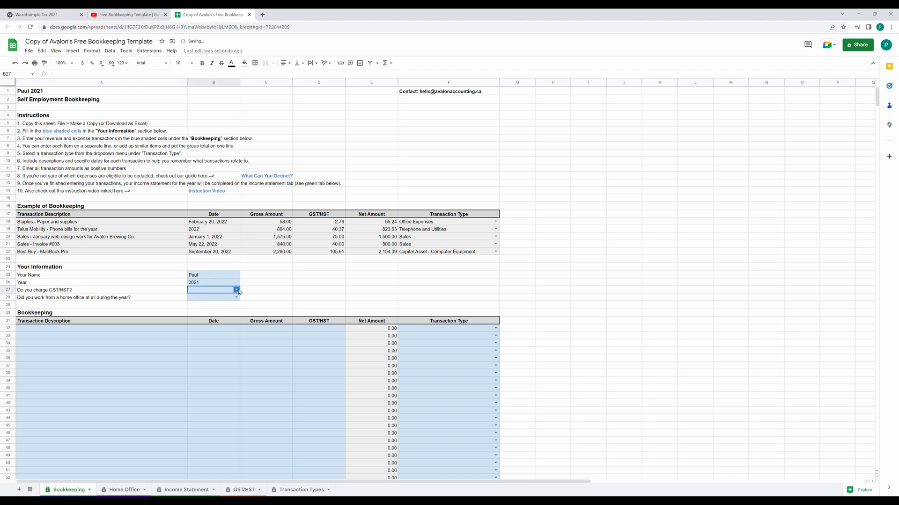
# Answer Yes to charging GST/HST and Yes to working from a home office.
pyautogui.click(237, 290)
pyautogui.click(224, 303)
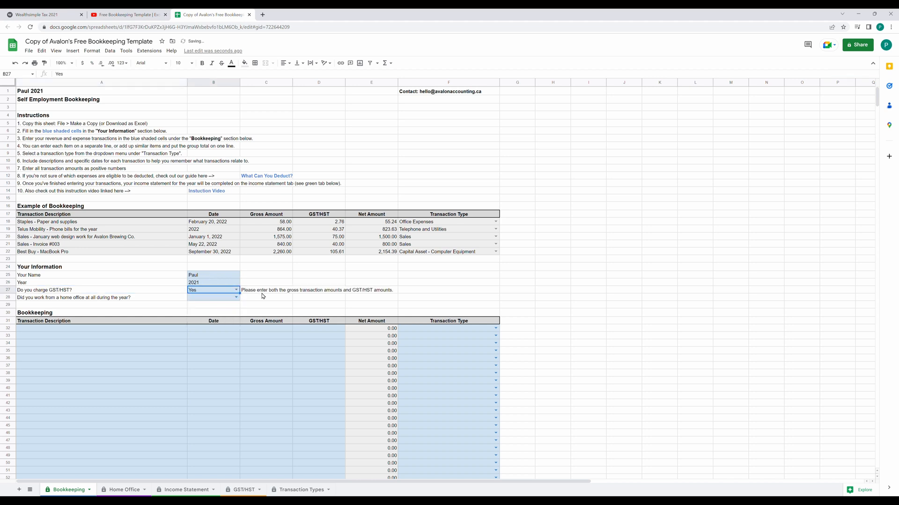
pyautogui.click(265, 292)
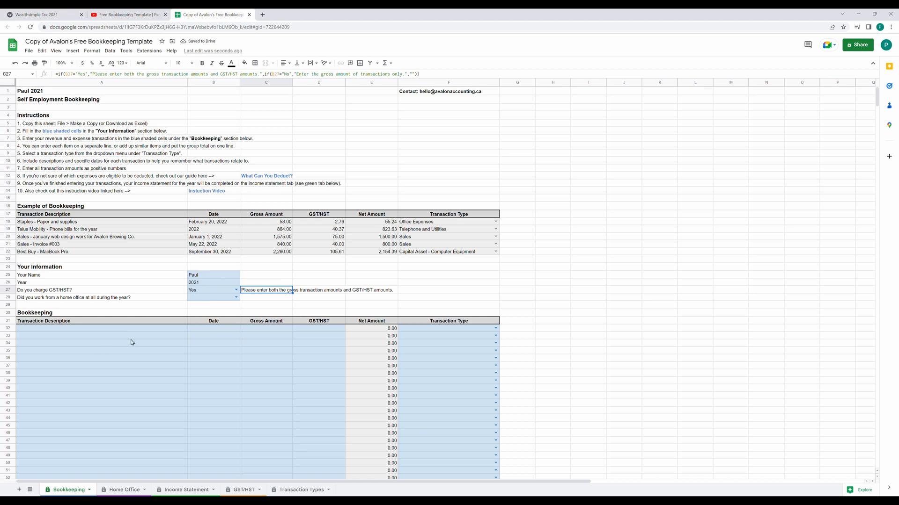
pyautogui.click(235, 297)
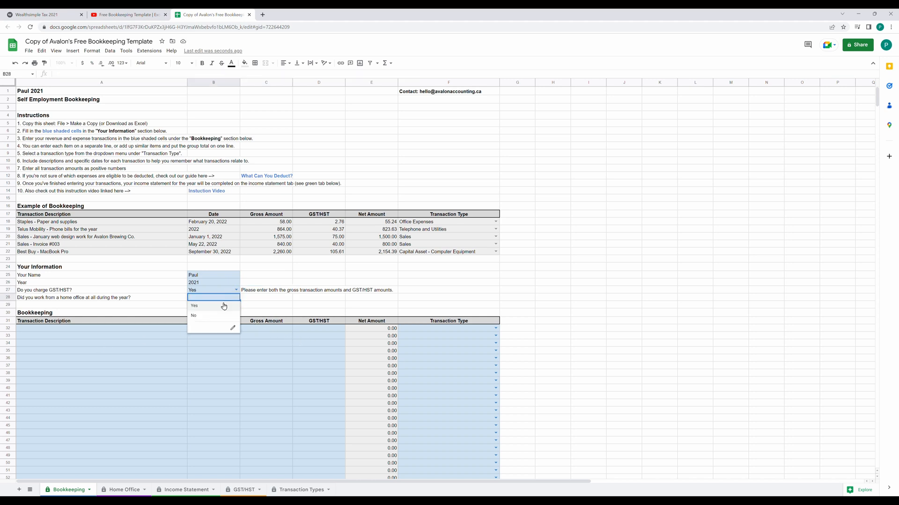
pyautogui.click(220, 307)
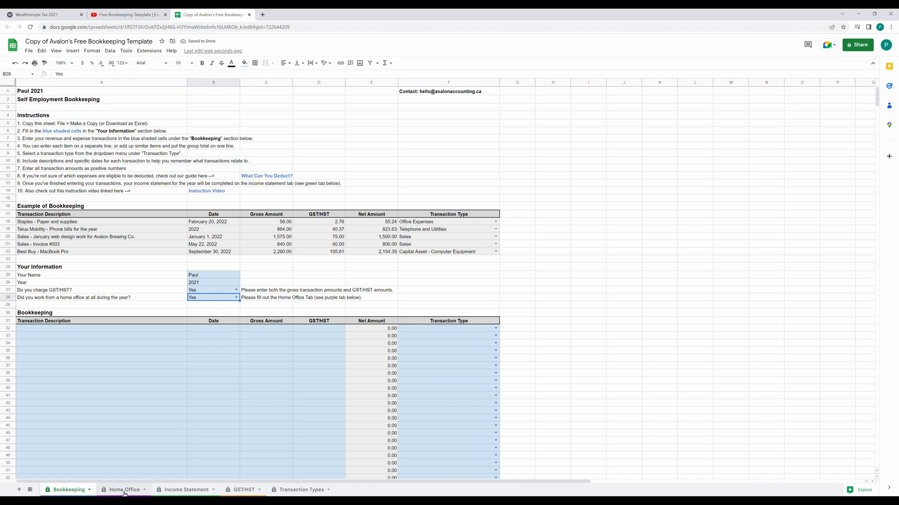
# Begin the first transaction in row 32, reaching its transaction type choices.
pyautogui.click(125, 329)
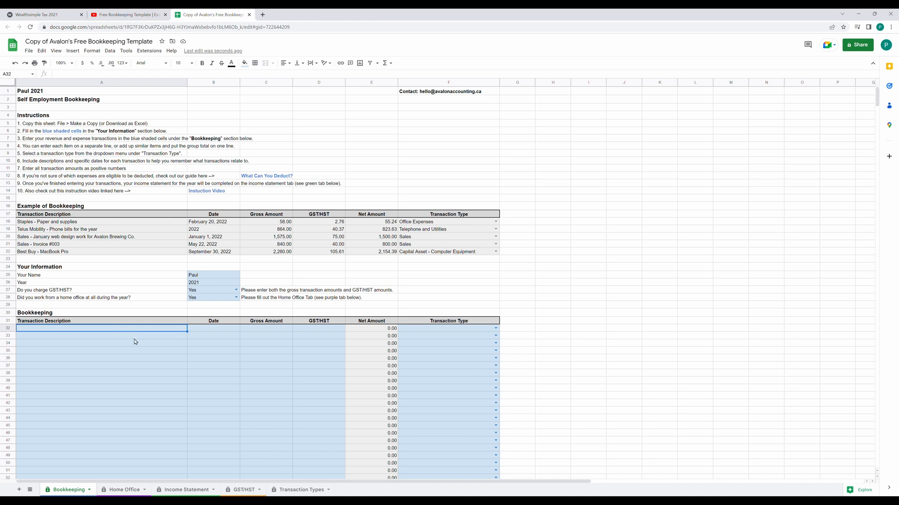
pyautogui.click(209, 331)
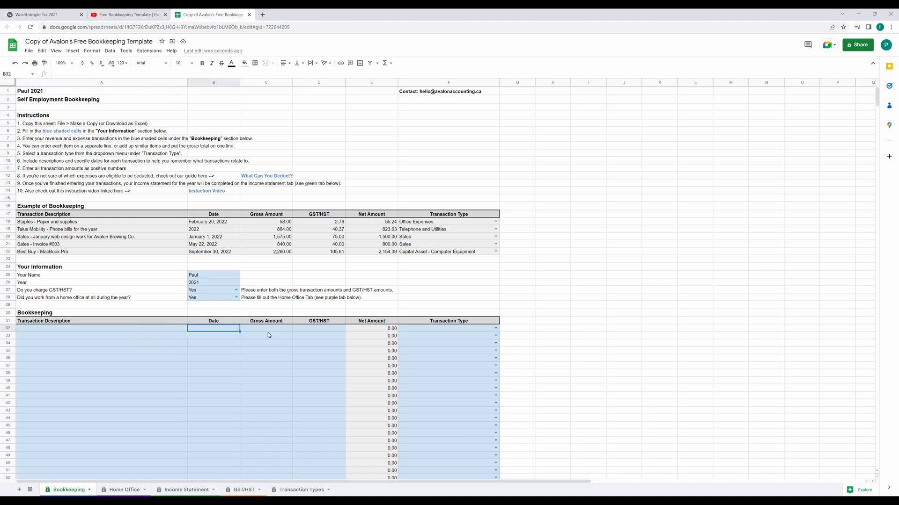
pyautogui.click(269, 332)
pyautogui.click(307, 332)
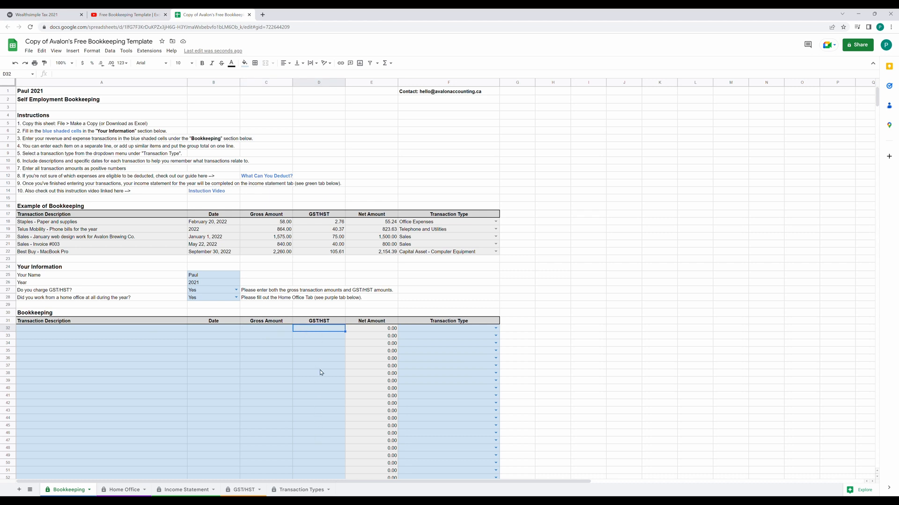
pyautogui.click(496, 328)
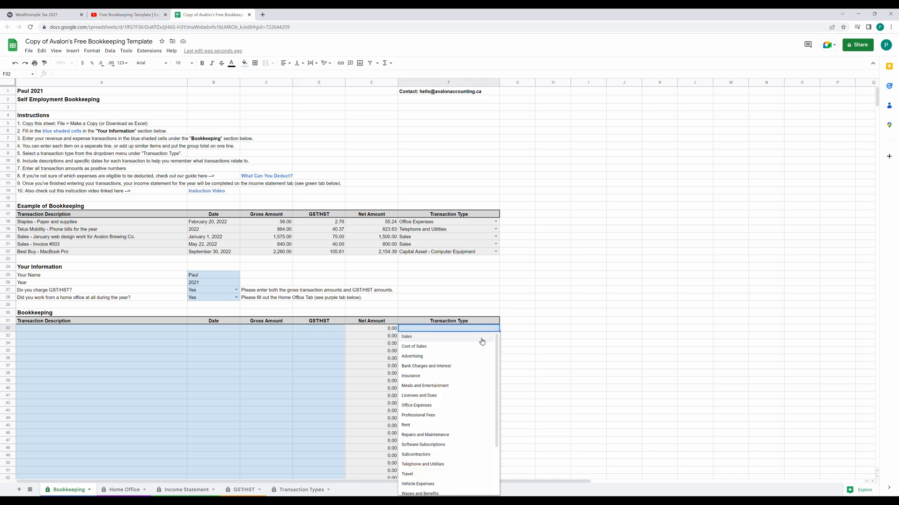
# Record row 32 as Sales: 'Sales for the year', dated 2021, gross amount 23,200.
pyautogui.click(456, 338)
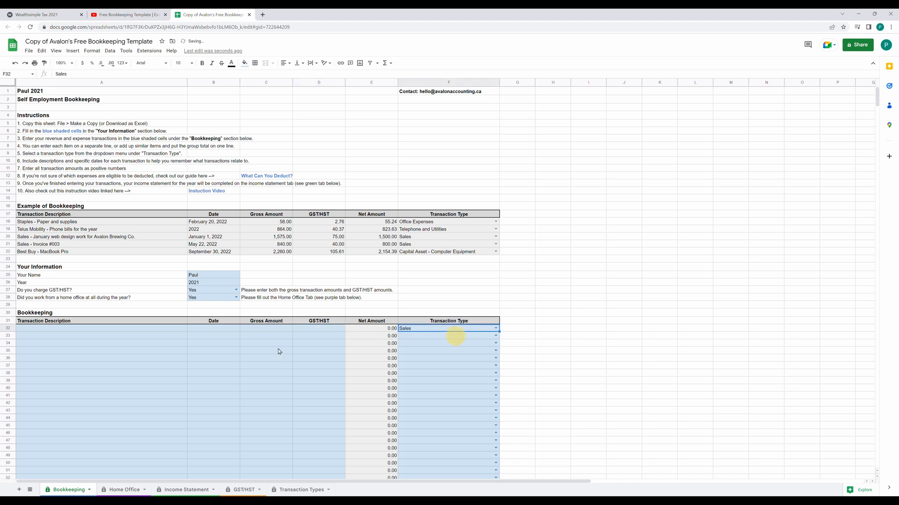
pyautogui.click(103, 329)
pyautogui.write('Sales')
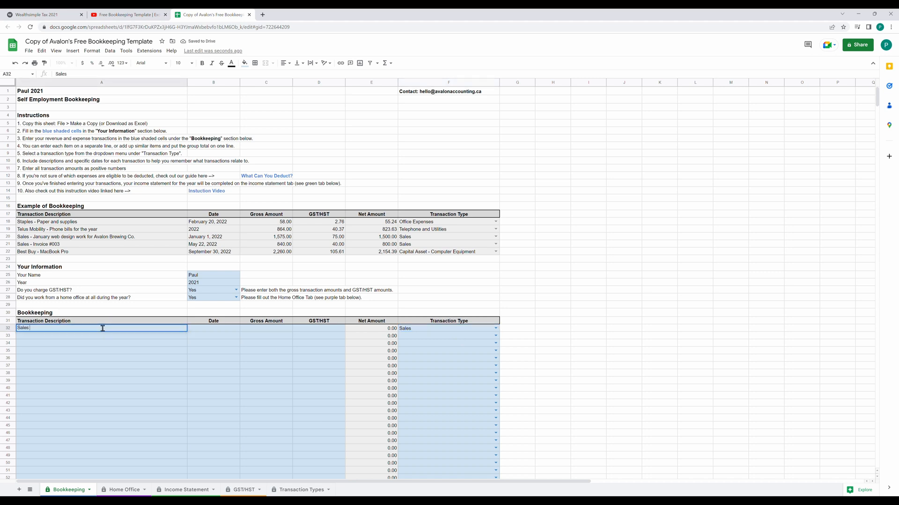
pyautogui.write(' for the year')
pyautogui.press('Return')
pyautogui.click(104, 331)
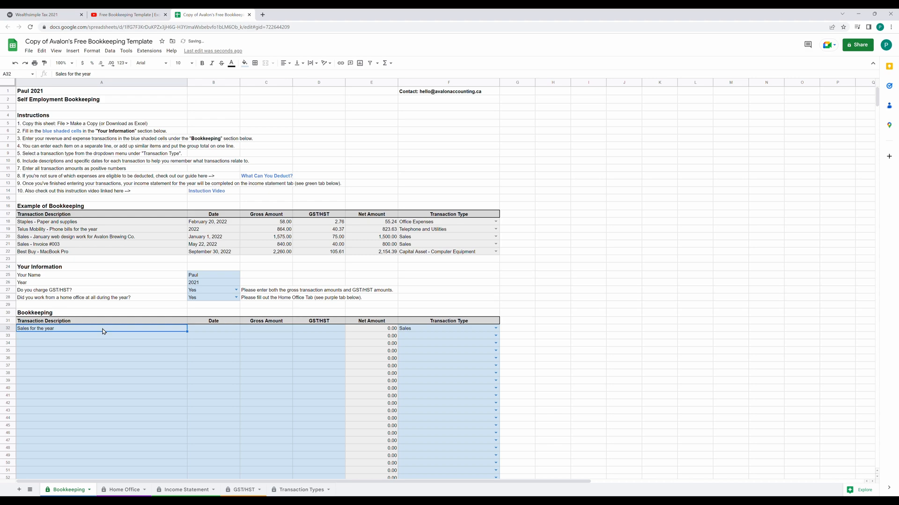
pyautogui.scroll(-6, 345, 269)
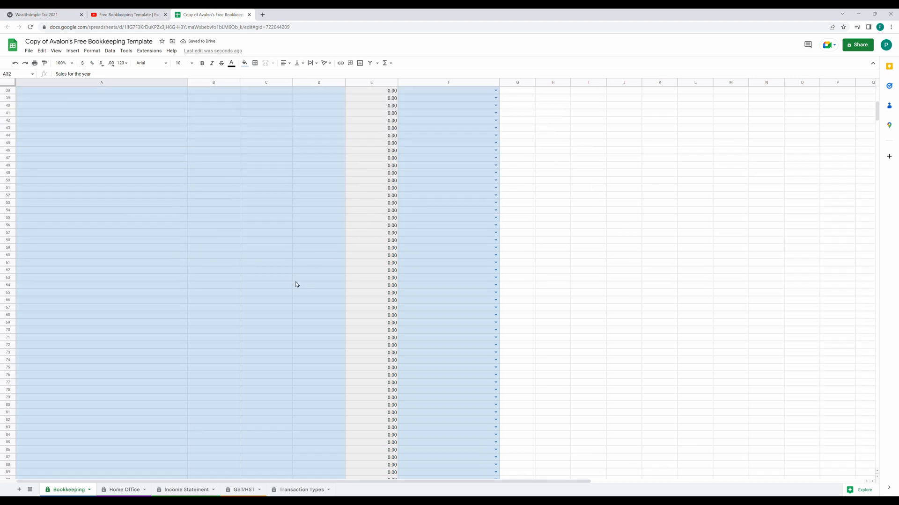
pyautogui.scroll(4, 296, 284)
pyautogui.click(203, 214)
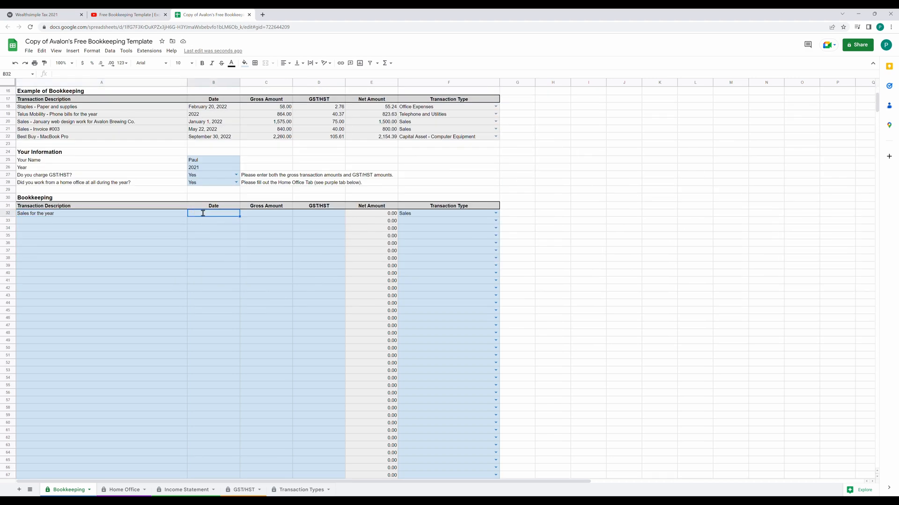
pyautogui.write('2021')
pyautogui.press('Tab')
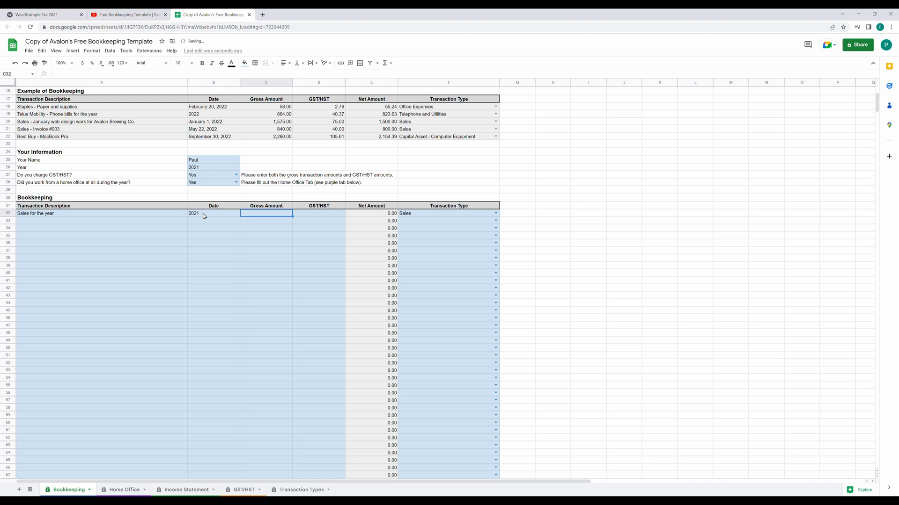
pyautogui.write('23200')
pyautogui.press('Tab')
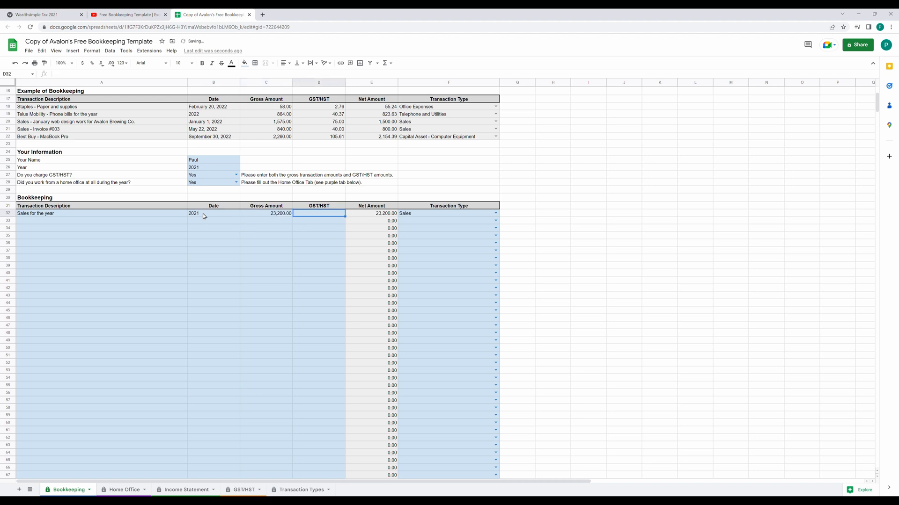
# Change the charge-GST/HST answer in B27 to No.
pyautogui.click(228, 176)
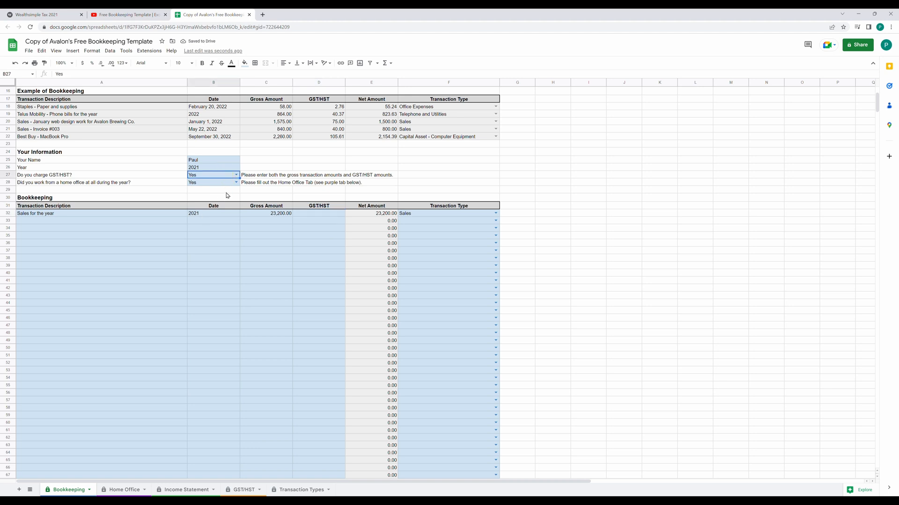
pyautogui.click(236, 175)
pyautogui.click(228, 192)
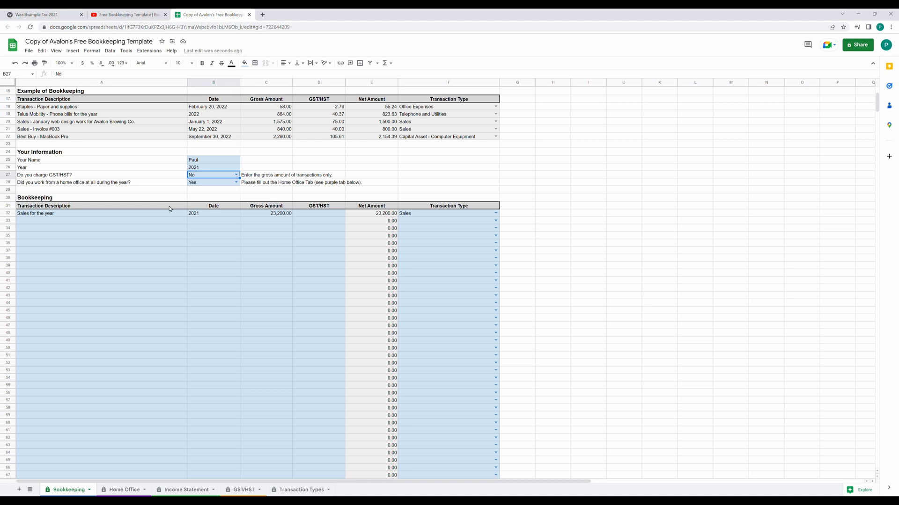
pyautogui.click(95, 225)
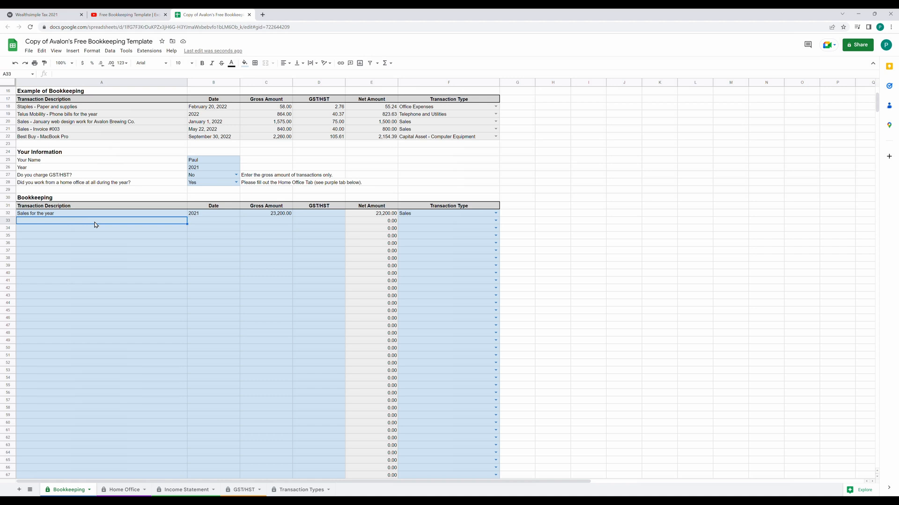
# Enter expense descriptions including Office expenses, Rent, Insurance and Advertising.
pyautogui.write('Office expenses')
pyautogui.press('Return')
pyautogui.write('Rent')
pyautogui.press('Return')
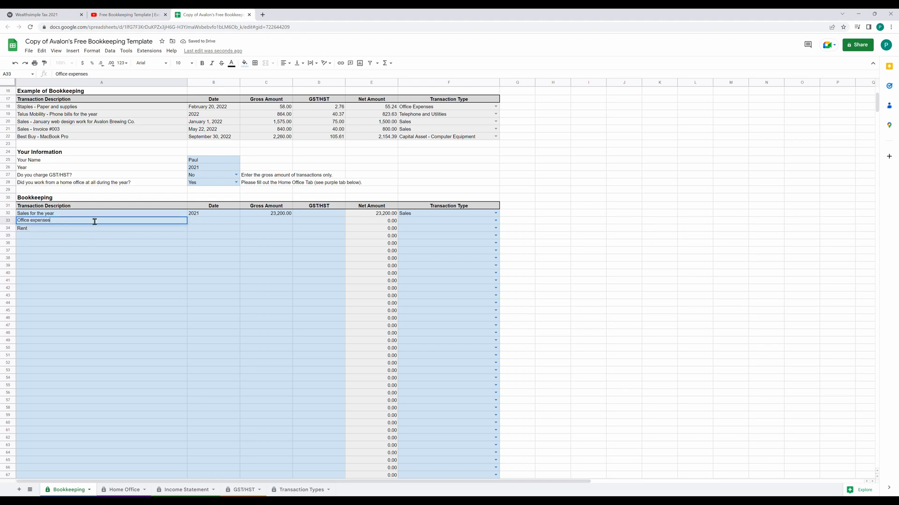
pyautogui.write('Insurance')
pyautogui.press('Return')
pyautogui.write('Advertising')
pyautogui.press('Return')
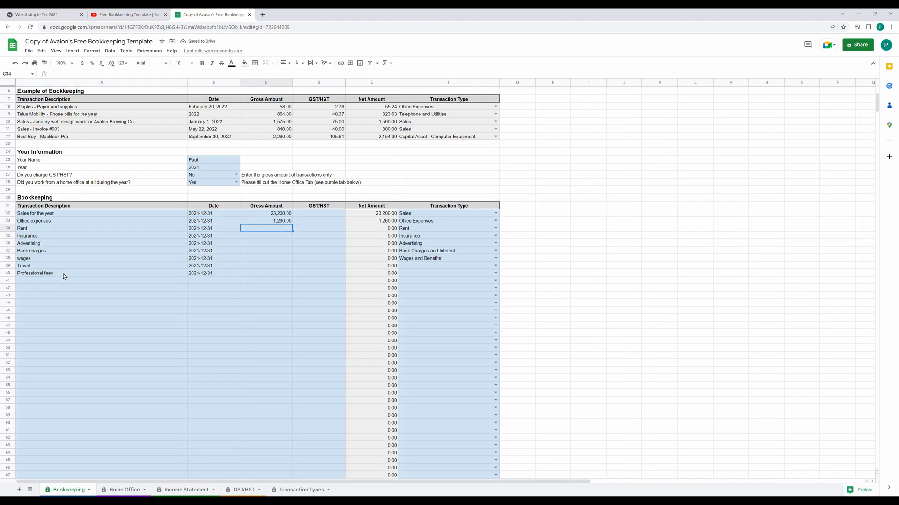
# Enter the expense gross amounts 550, 72, 3500, 415 and 98.
pyautogui.write('550')
pyautogui.press('Return')
pyautogui.write('72')
pyautogui.press('Return')
pyautogui.write('3500')
pyautogui.press('Return')
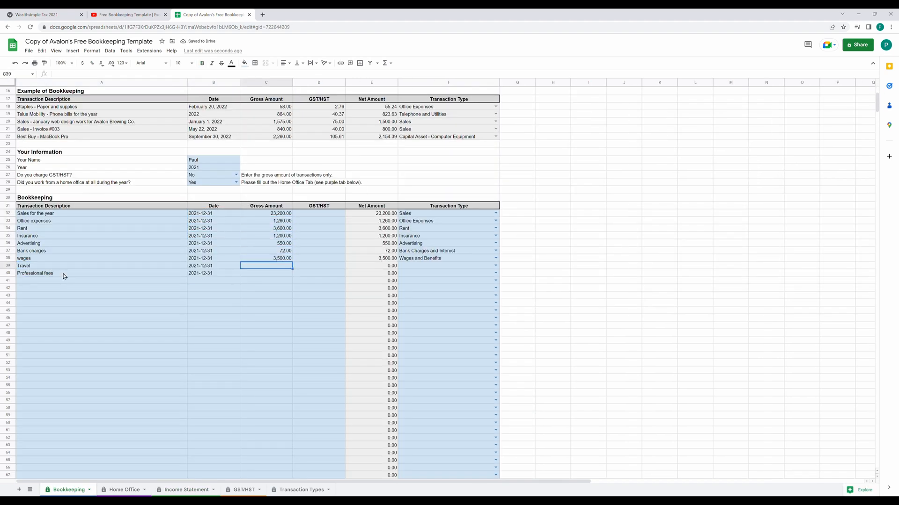
pyautogui.write('415')
pyautogui.press('Return')
pyautogui.write('98')
pyautogui.press('Return')
pyautogui.press('Up')
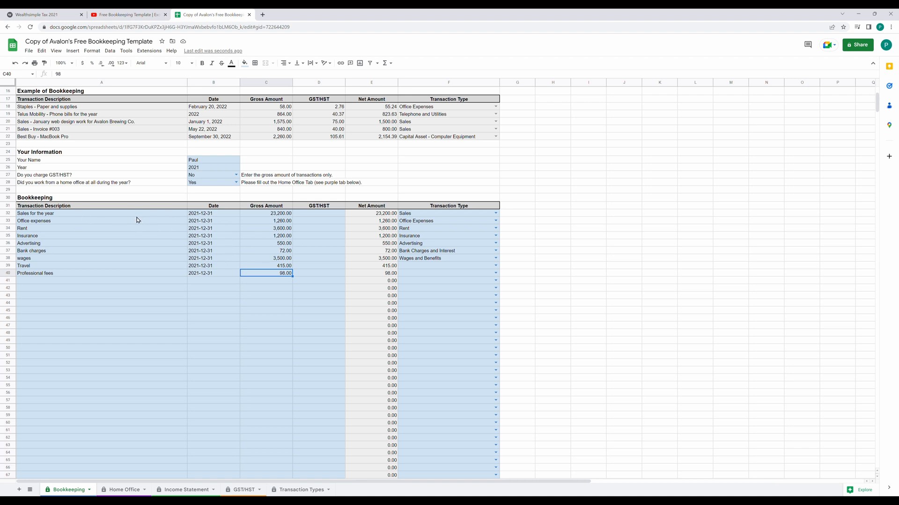
# Set expense types to Travel and Wages and Benefits, then view the Income Statement's net income.
pyautogui.moveTo(134, 215); pyautogui.dragTo(142, 354)
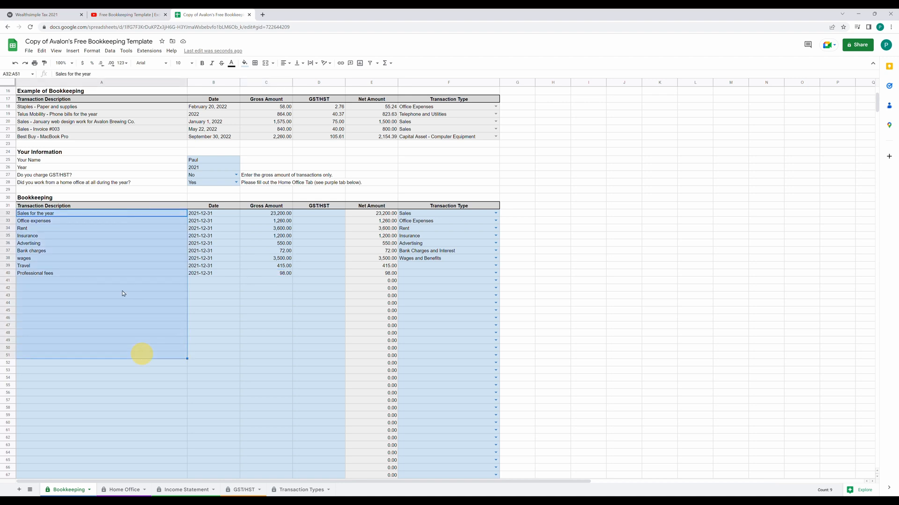
pyautogui.click(268, 281)
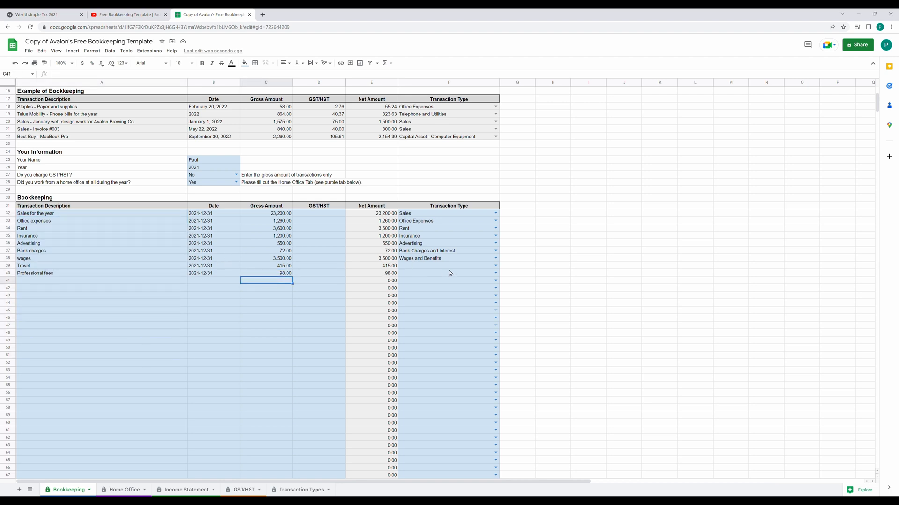
pyautogui.click(487, 267)
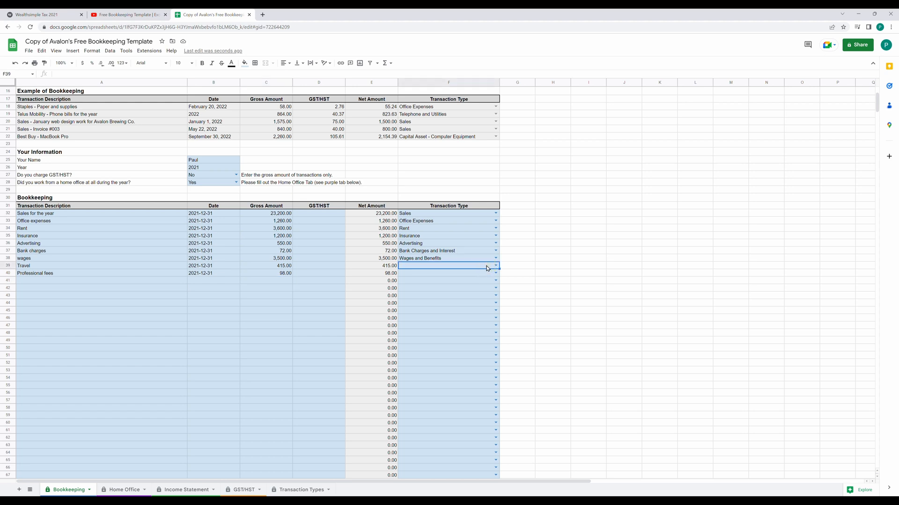
pyautogui.write('Tra')
pyautogui.click(488, 278)
pyautogui.click(496, 275)
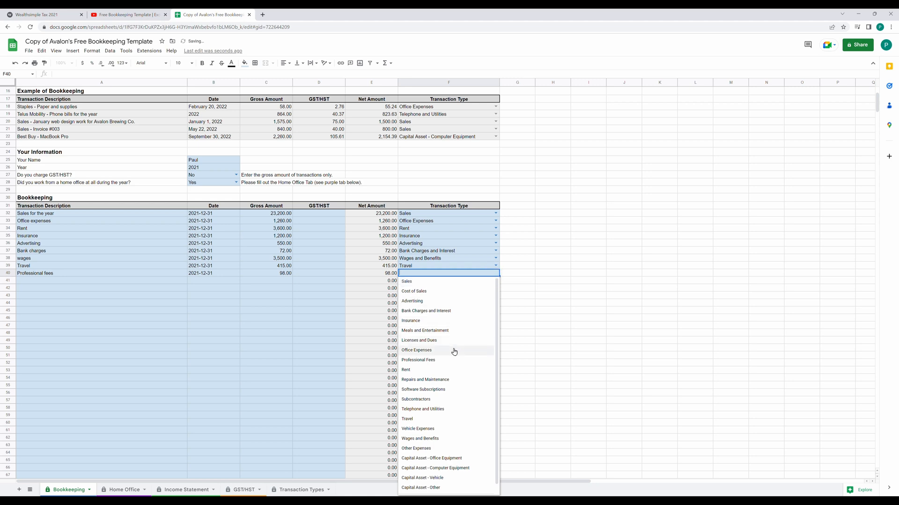
pyautogui.click(435, 438)
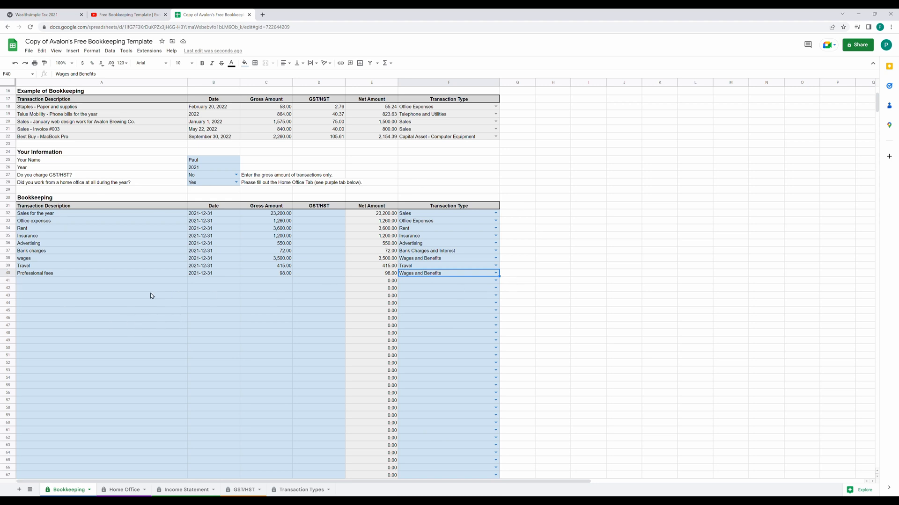
pyautogui.click(183, 490)
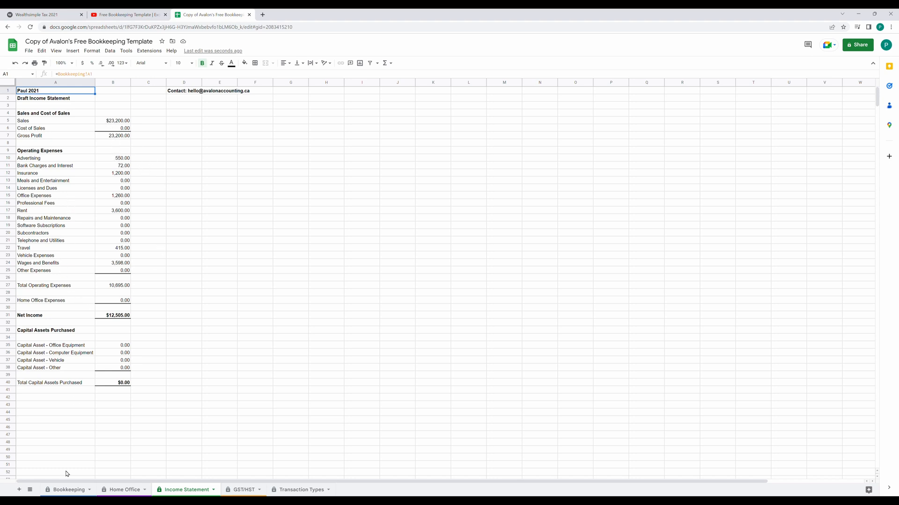
# Add row 41: 'computer equipment', 2021-12-31, 2,500, typed Capital Asset - Computer Equipment.
pyautogui.click(66, 490)
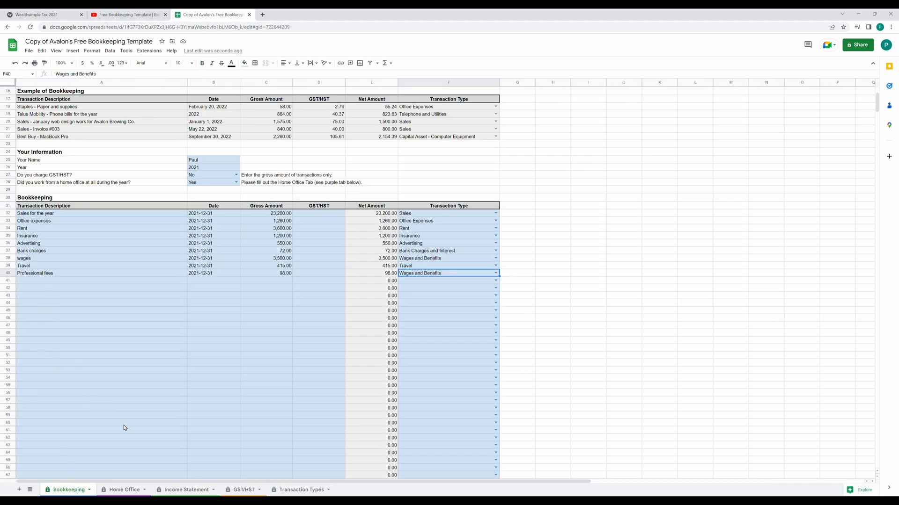
pyautogui.click(176, 490)
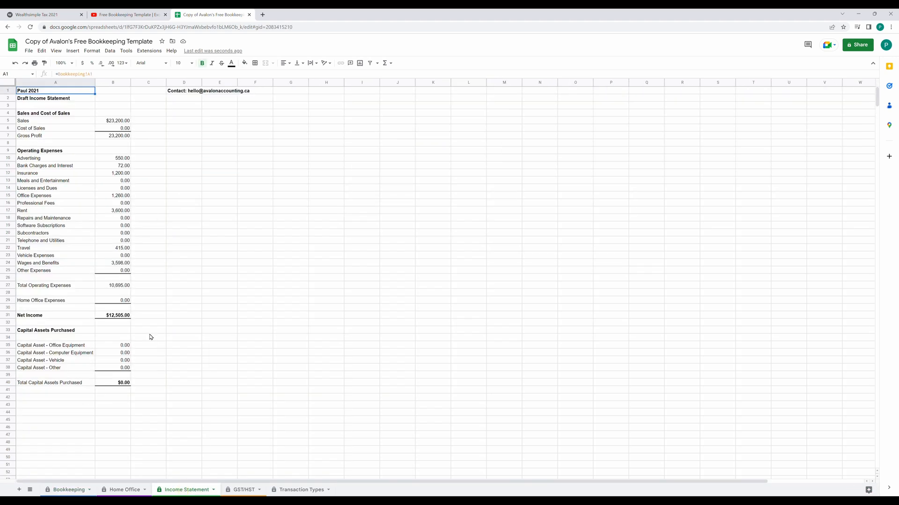
pyautogui.click(68, 490)
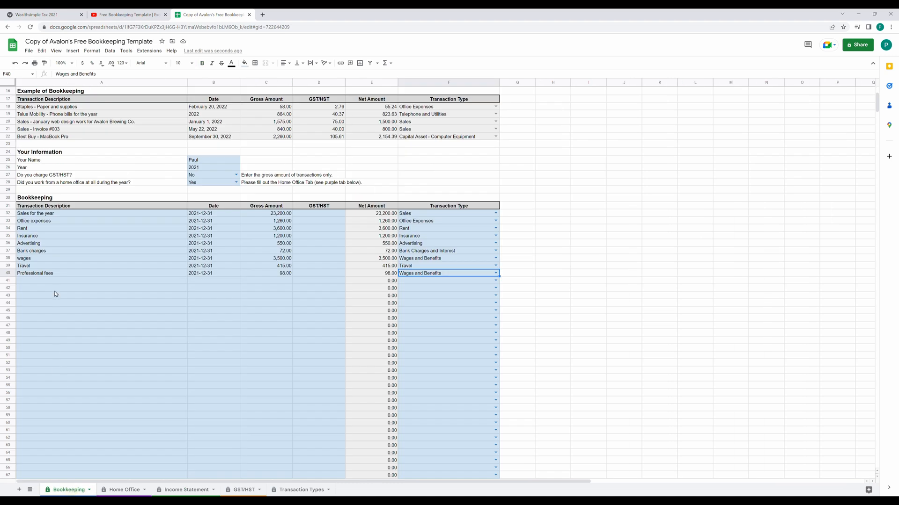
pyautogui.click(56, 281)
pyautogui.write('comput')
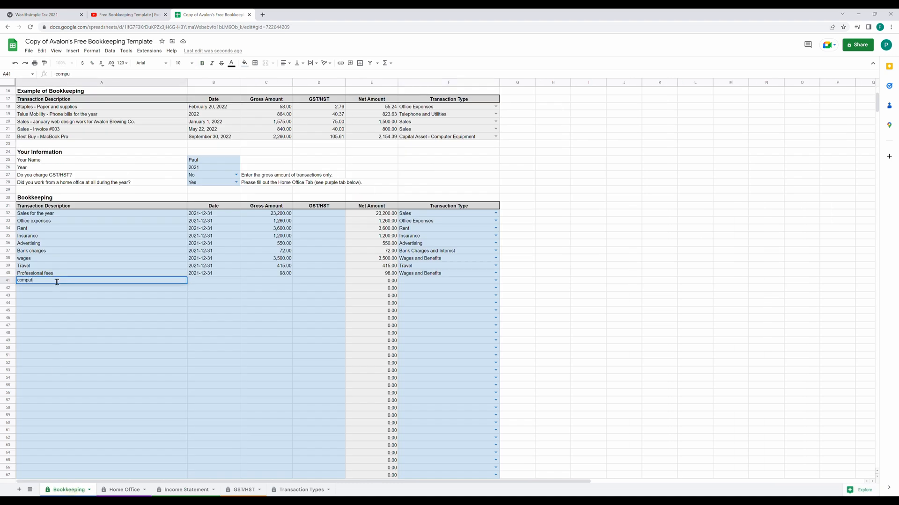
pyautogui.write('er equipment')
pyautogui.press('Tab')
pyautogui.write('2021-12-31')
pyautogui.press('Tab')
pyautogui.write('2500')
pyautogui.click(412, 282)
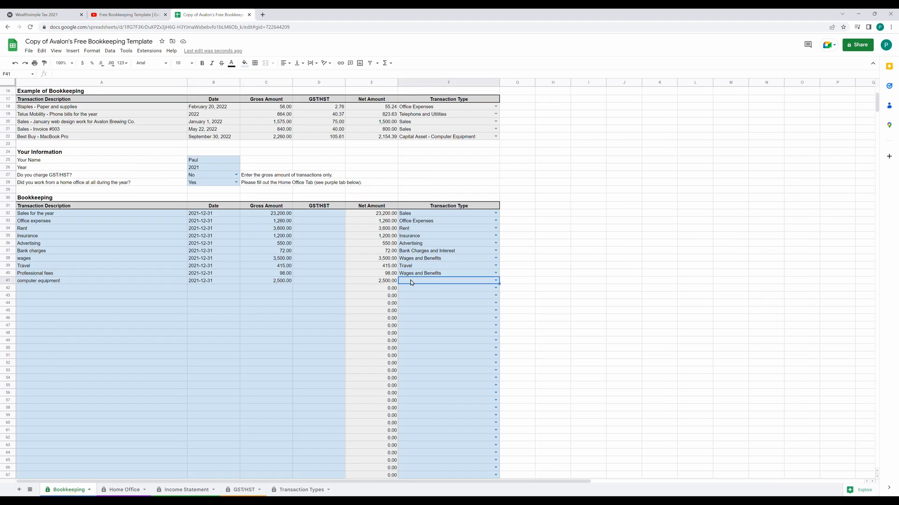
pyautogui.click(496, 280)
pyautogui.scroll(-1, 467, 349)
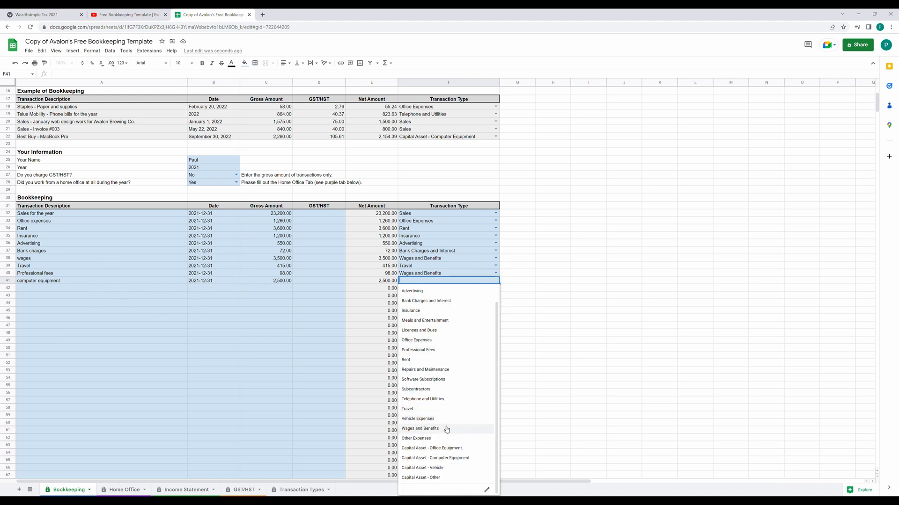
pyautogui.click(431, 460)
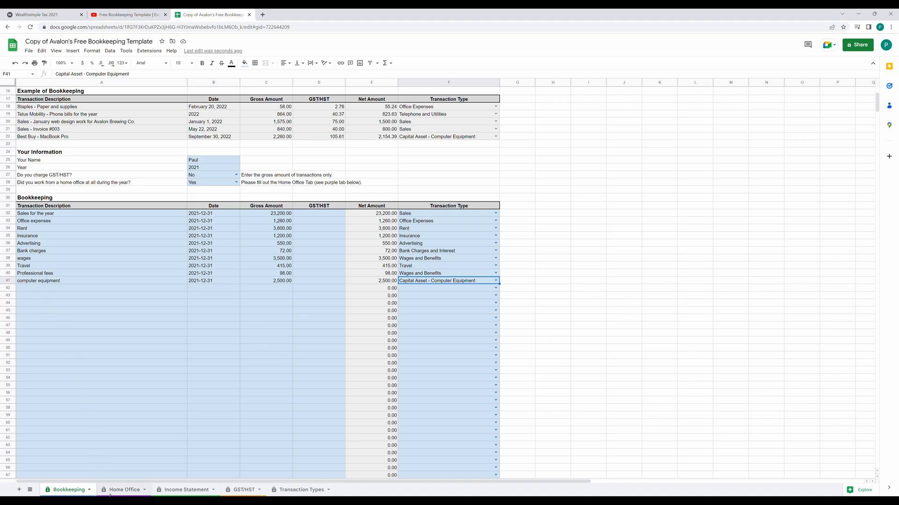
# On the Home Office sheet, enter a 700 sq ft home and 100 sq ft office.
pyautogui.click(114, 490)
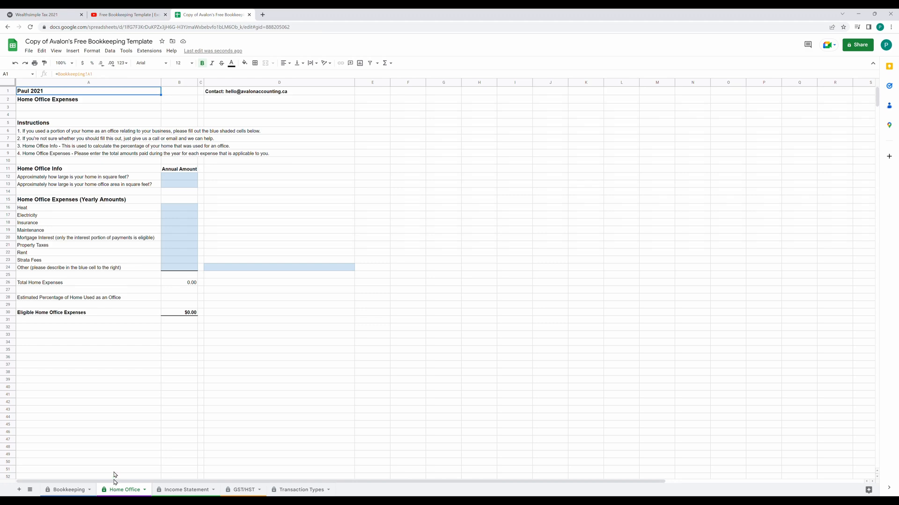
pyautogui.click(178, 176)
pyautogui.write('700')
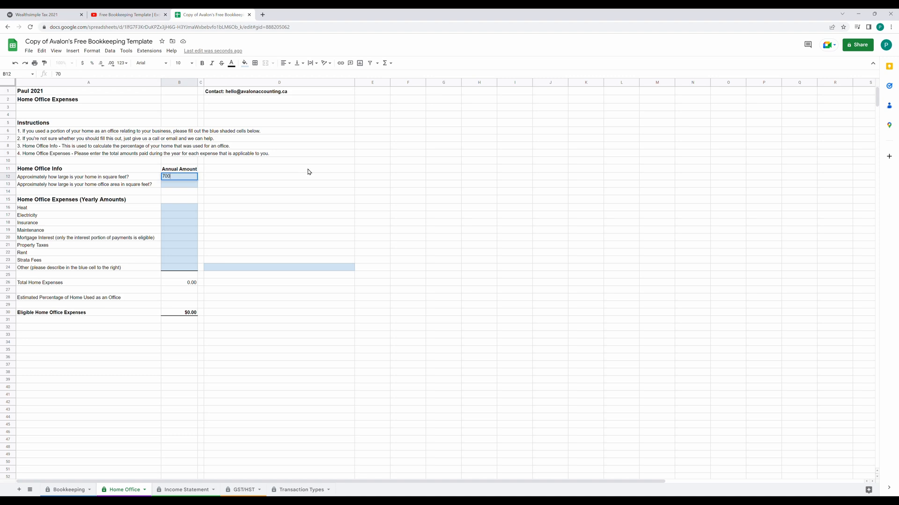
pyautogui.click(179, 186)
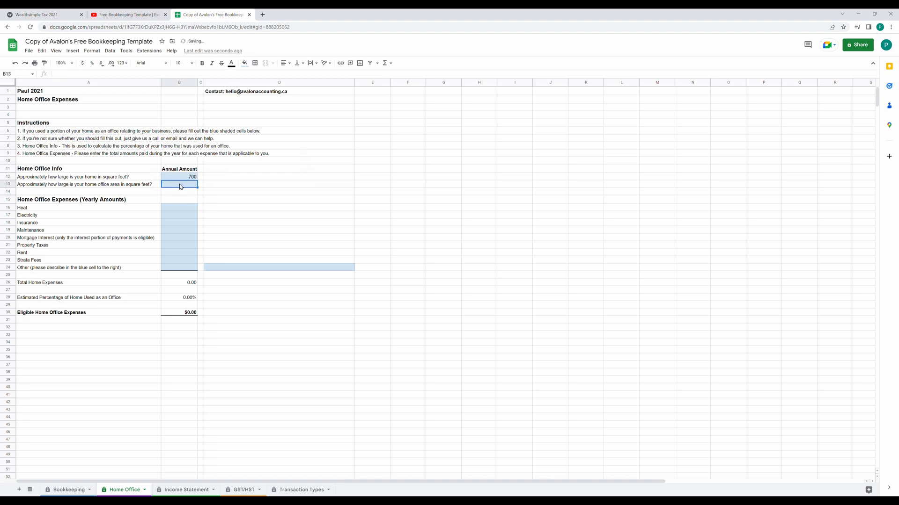
pyautogui.write('100')
pyautogui.press('Return')
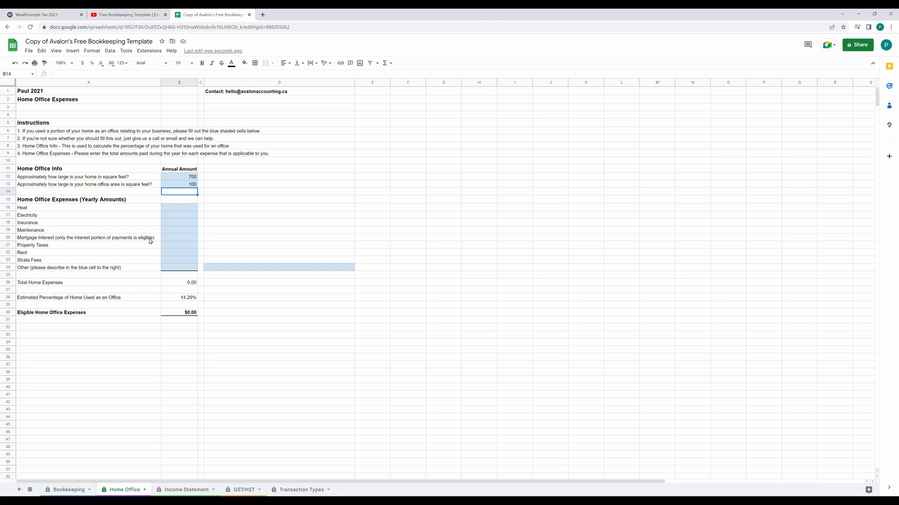
# Fill home expenses 120, $450 heat, 600 electricity, 1200 insurance, and check the Income Statement.
pyautogui.click(181, 239)
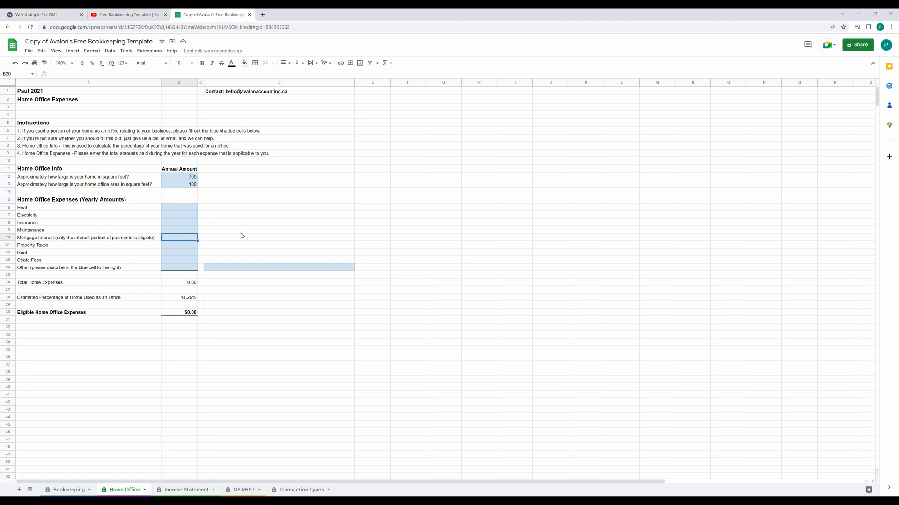
pyautogui.write('120')
pyautogui.press('Up')
pyautogui.press('Up')
pyautogui.press('Up')
pyautogui.press('Up')
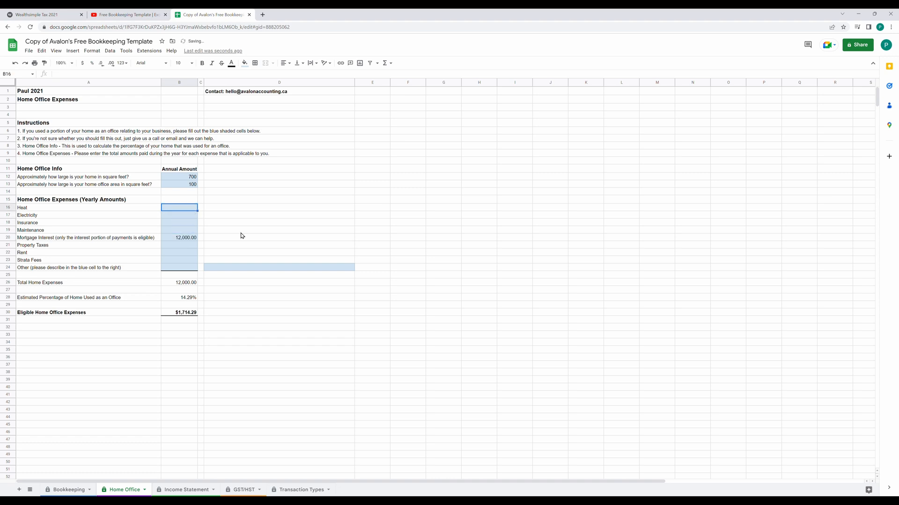
pyautogui.write('$450')
pyautogui.press('Return')
pyautogui.write('600')
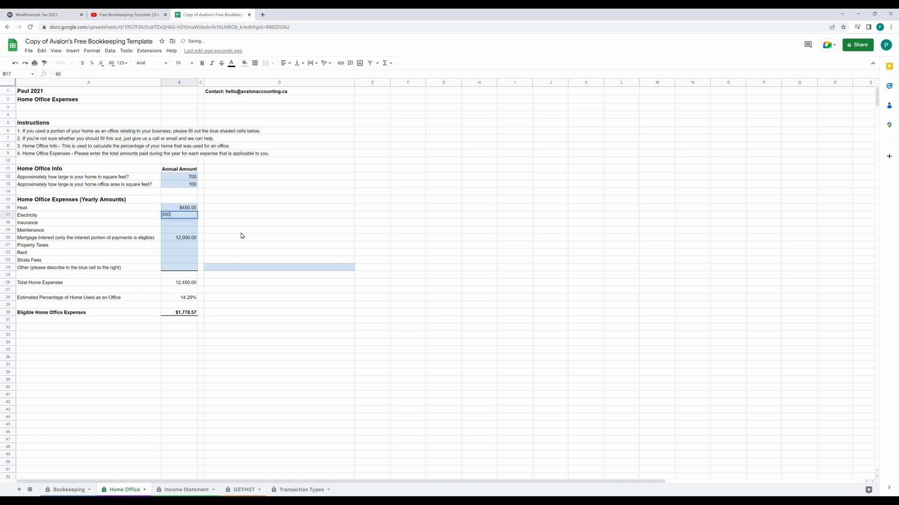
pyautogui.press('Return')
pyautogui.write('1200')
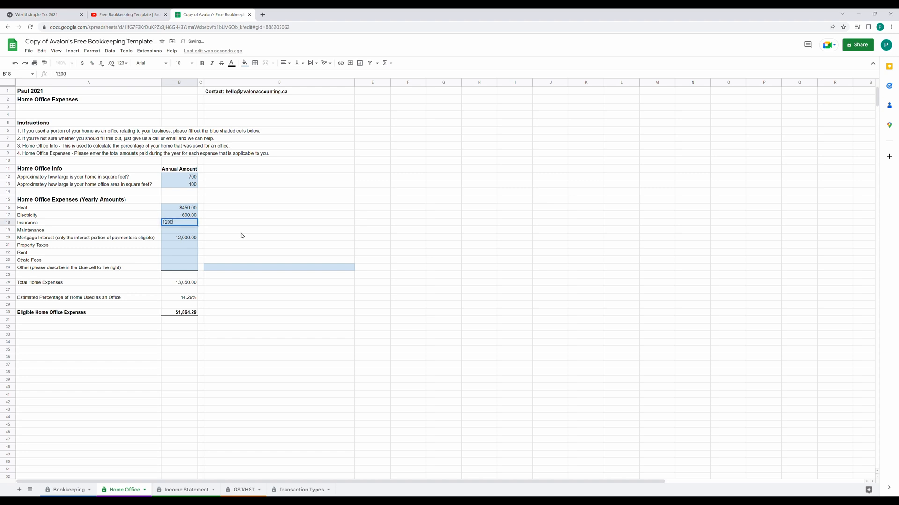
pyautogui.press('Return')
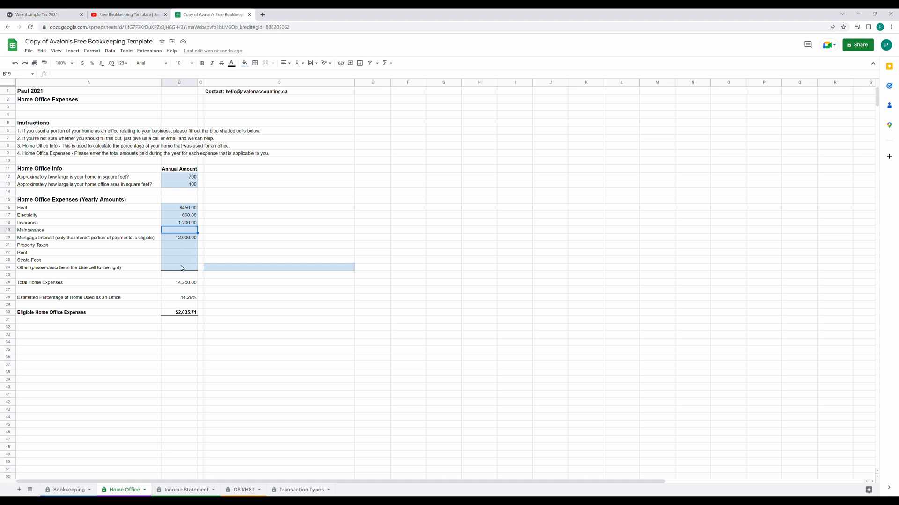
pyautogui.click(181, 285)
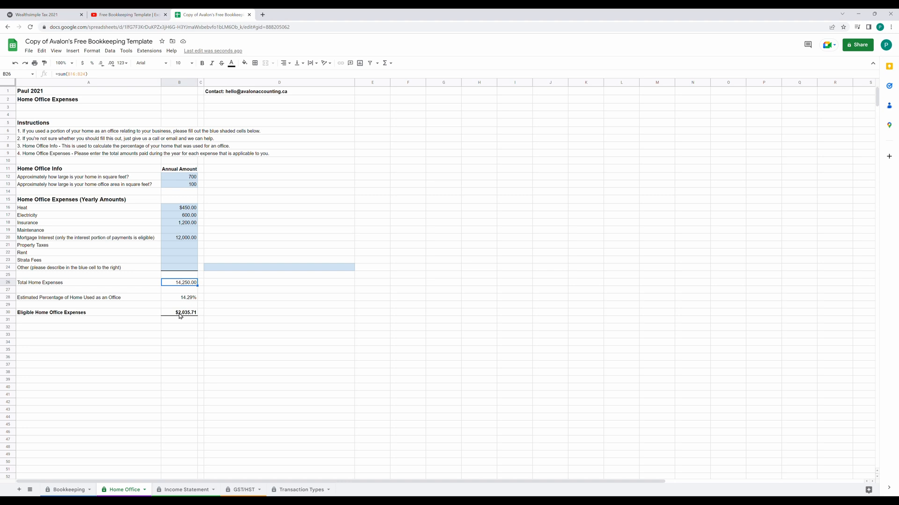
pyautogui.click(174, 491)
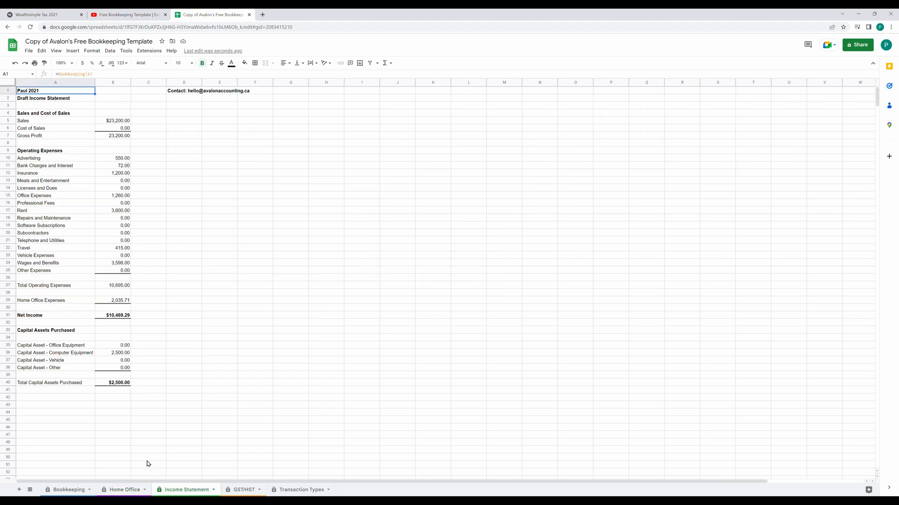
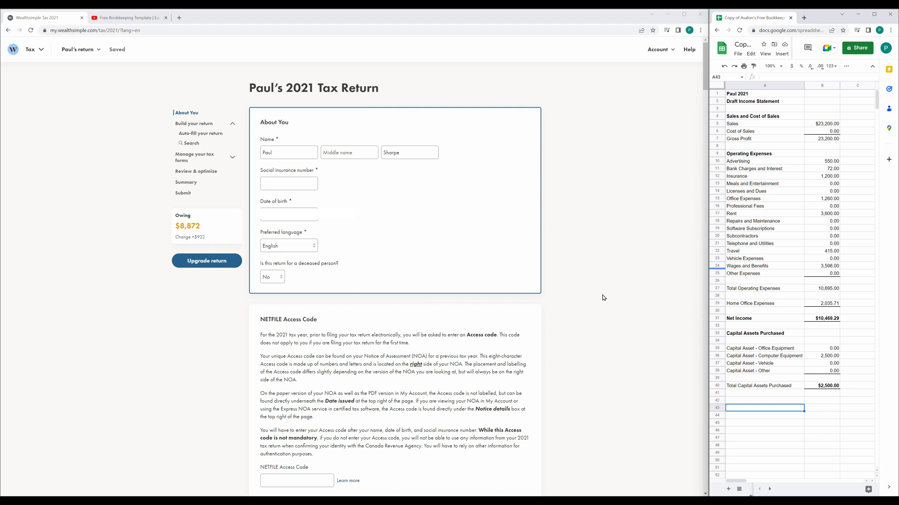
# Search the forms for 'self' and add the Business, Professional, and Commission Income (T2125) form.
pyautogui.click(198, 142)
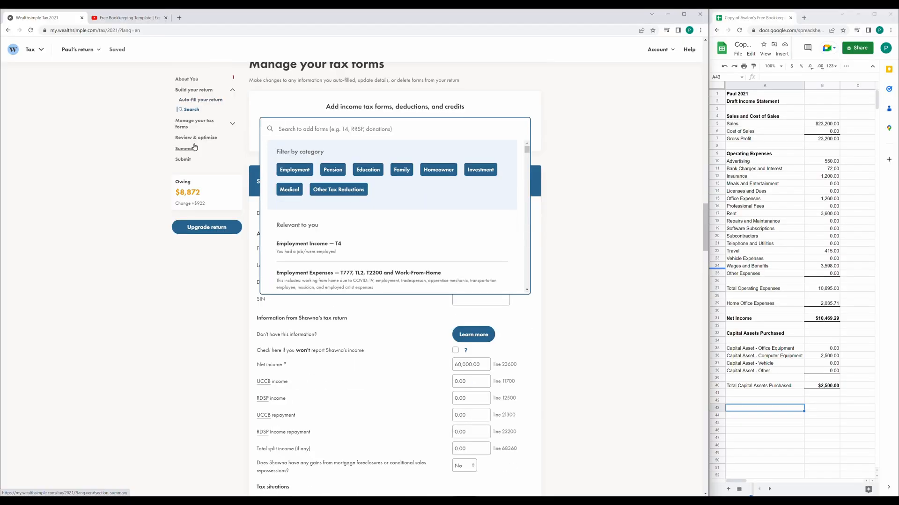
pyautogui.write('self')
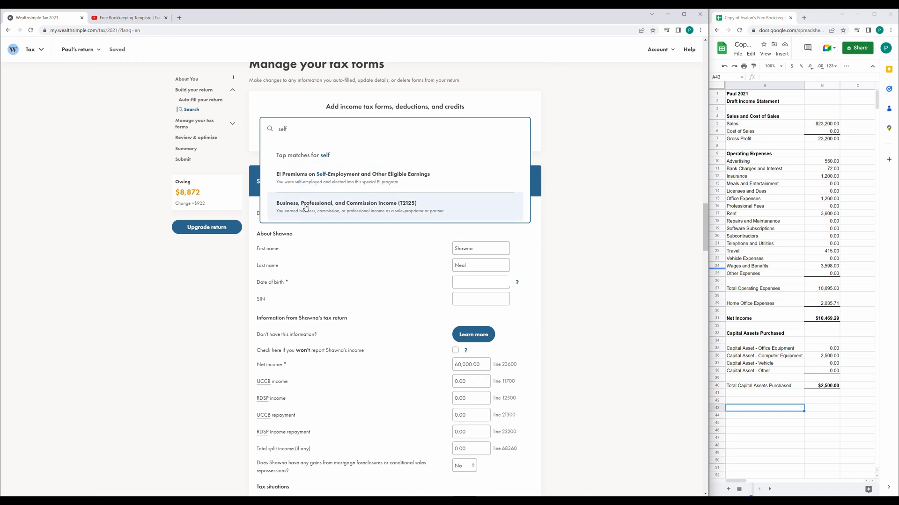
pyautogui.click(408, 206)
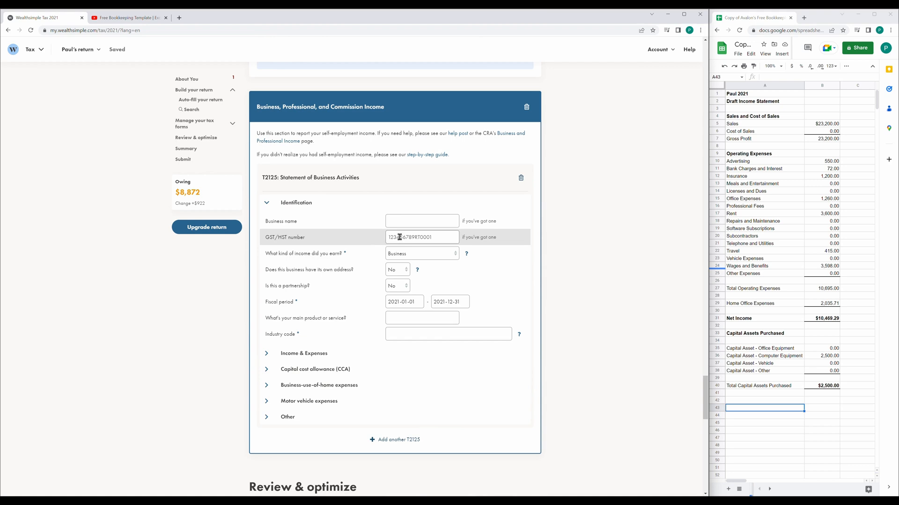
# Keep Business as the T2125 kind of income.
pyautogui.click(425, 260)
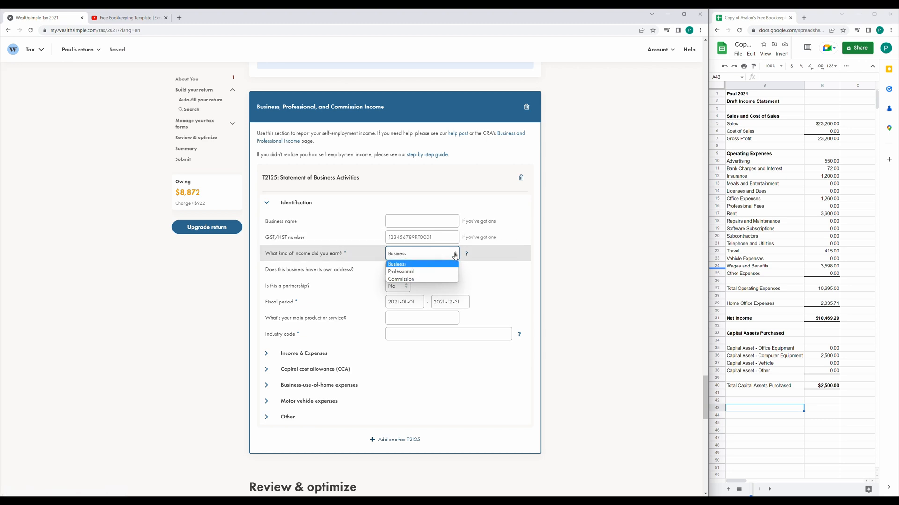
pyautogui.click(430, 267)
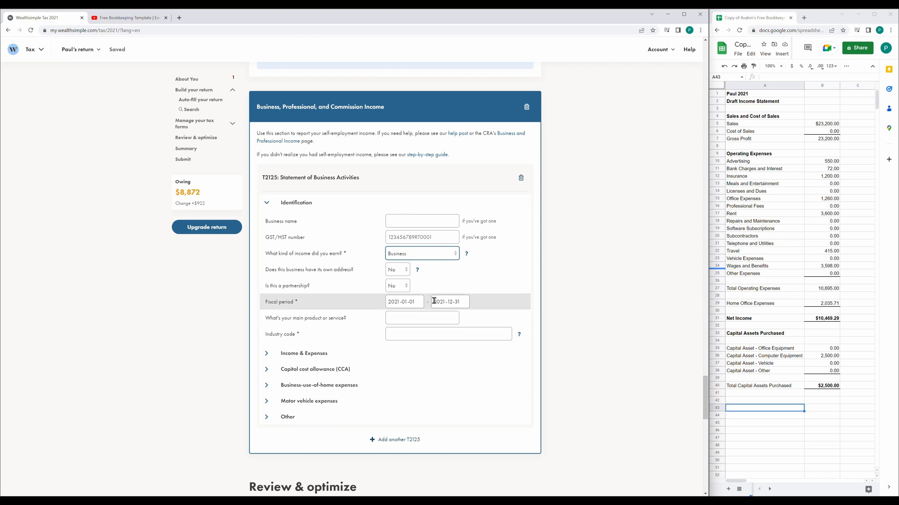
pyautogui.click(395, 318)
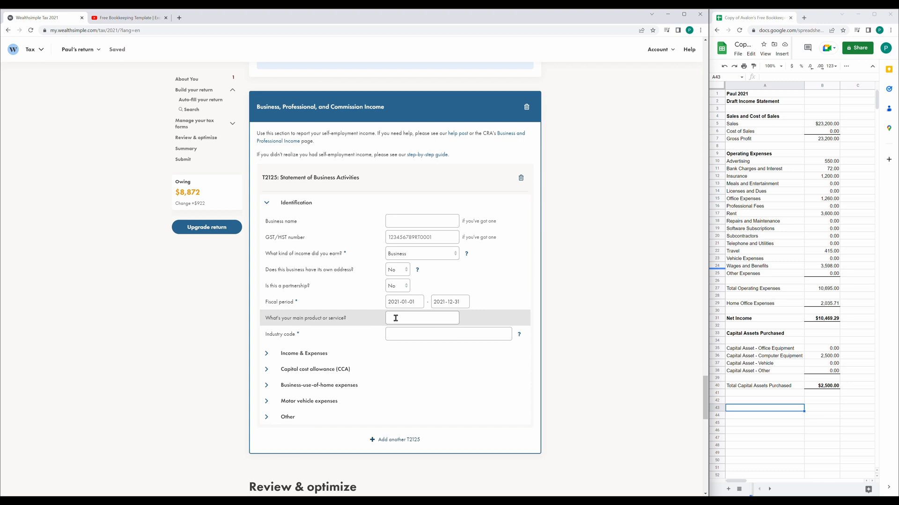
pyautogui.click(396, 319)
# Enter the business name and 'Web Design' as the main product or service.
pyautogui.click(392, 222)
pyautogui.write("Paul's Web Design")
pyautogui.click(397, 270)
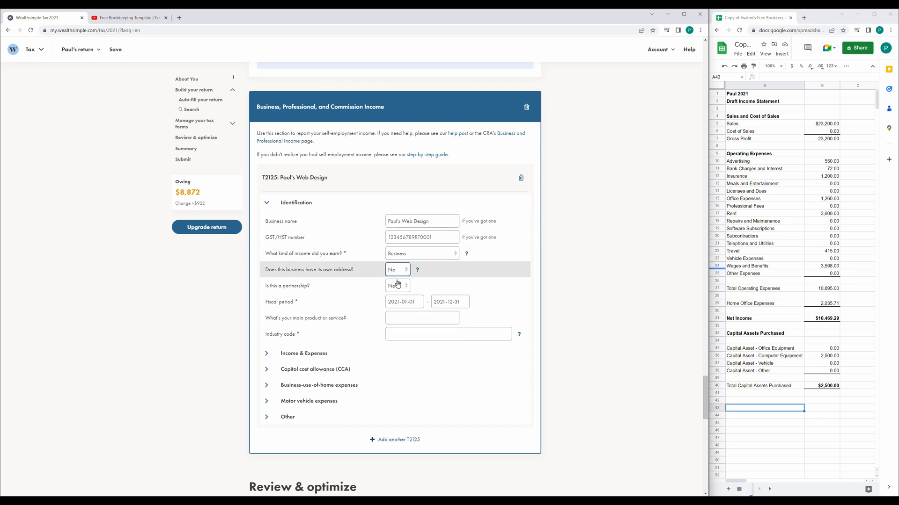
pyautogui.click(397, 318)
pyautogui.write('Web Design')
# Set the industry code to 541430 - Graphic design services.
pyautogui.click(412, 334)
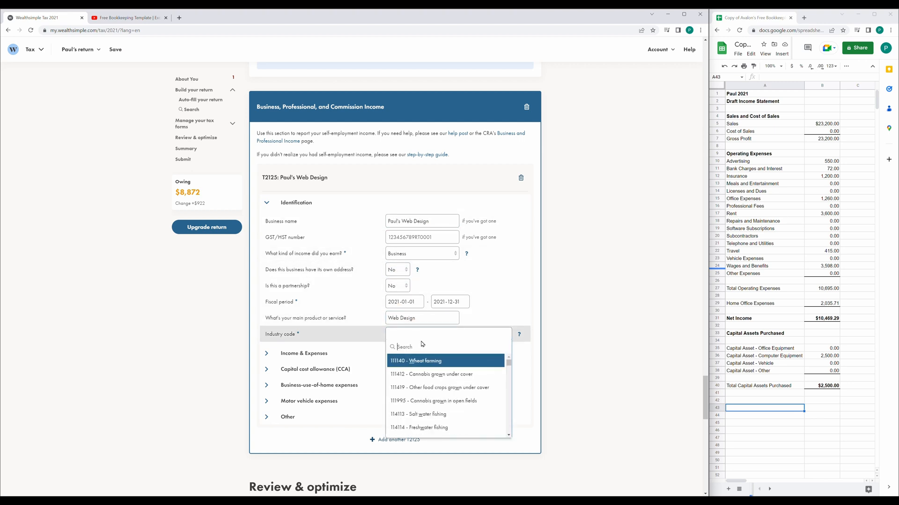
pyautogui.write('design')
pyautogui.click(432, 388)
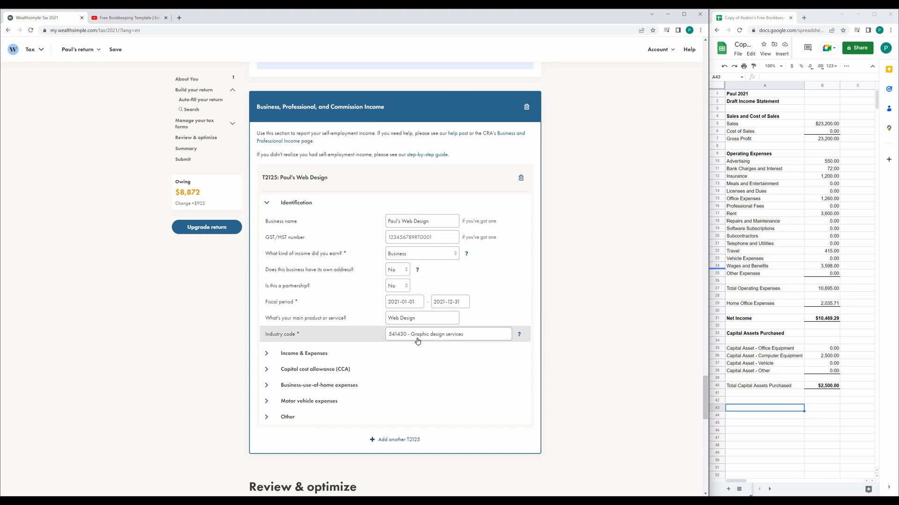
pyautogui.click(507, 336)
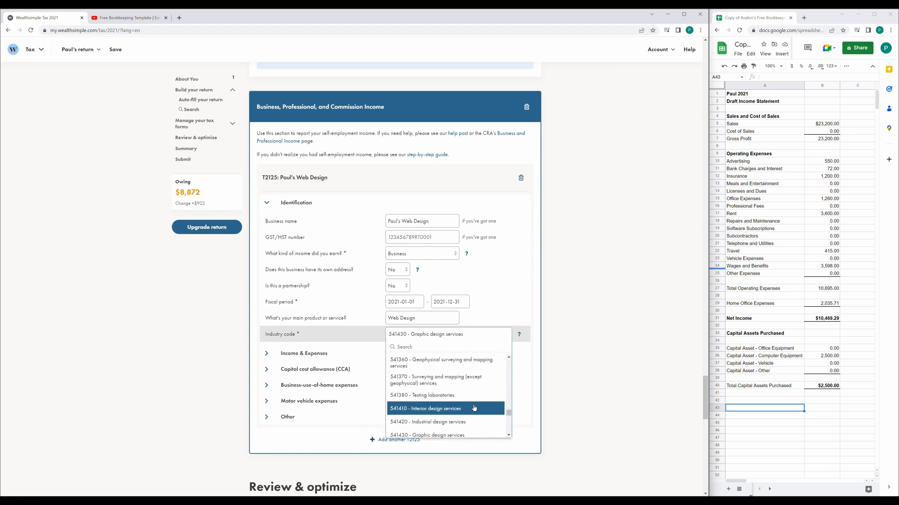
pyautogui.click(525, 338)
pyautogui.scroll(-1, 520, 350)
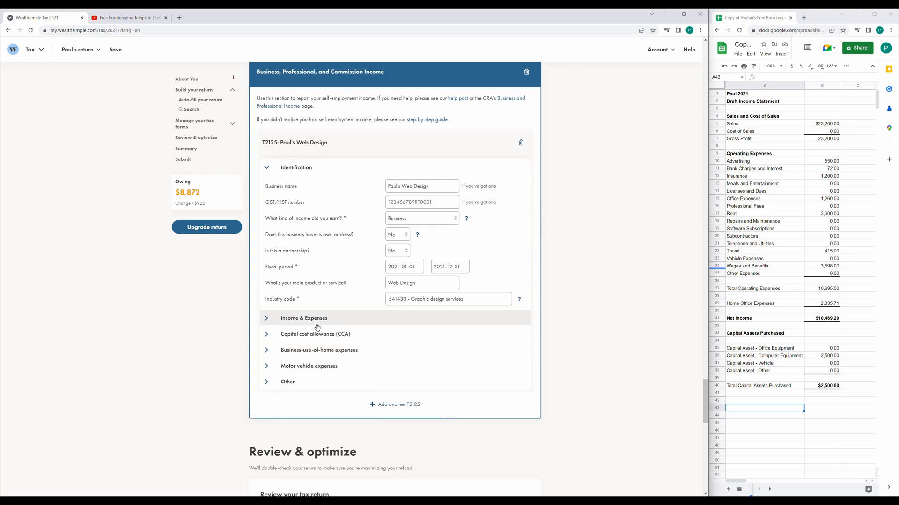
# Enter gross sales of 23,200 in the Income & Expenses section.
pyautogui.click(312, 320)
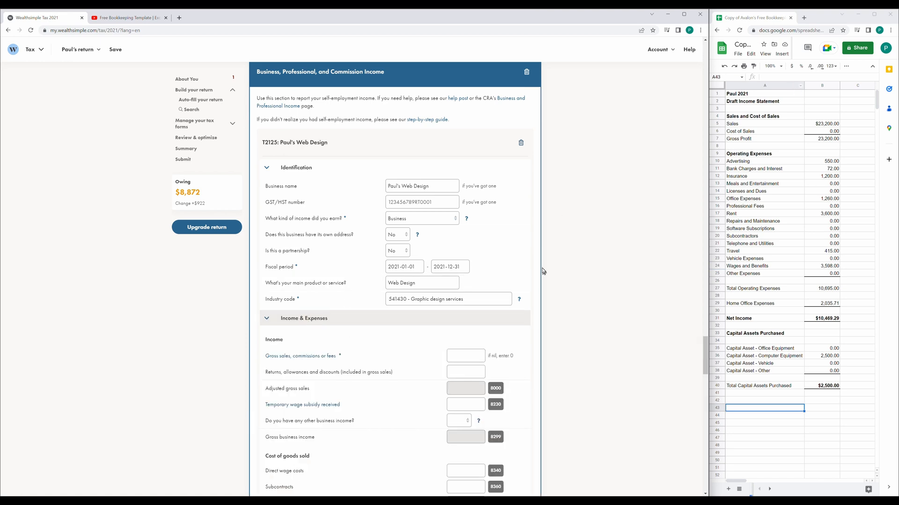
pyautogui.scroll(-4, 538, 262)
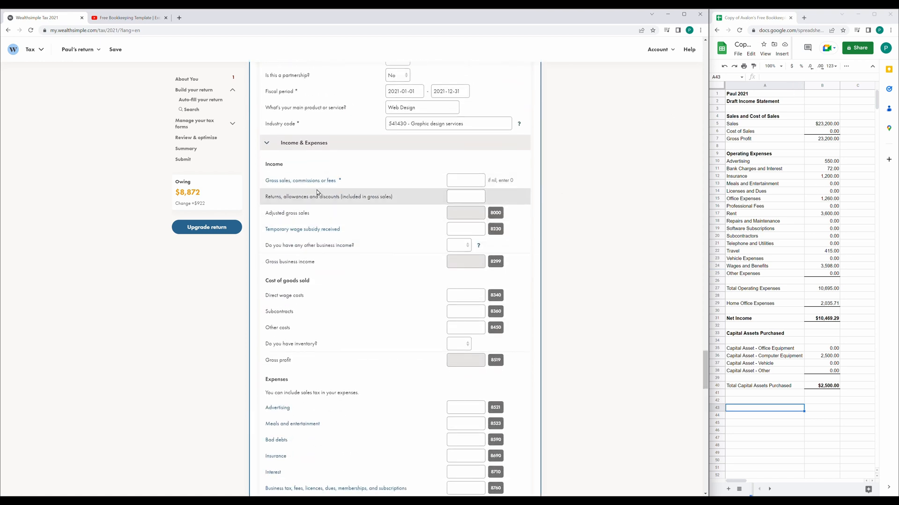
pyautogui.click(463, 179)
pyautogui.write('23,20')
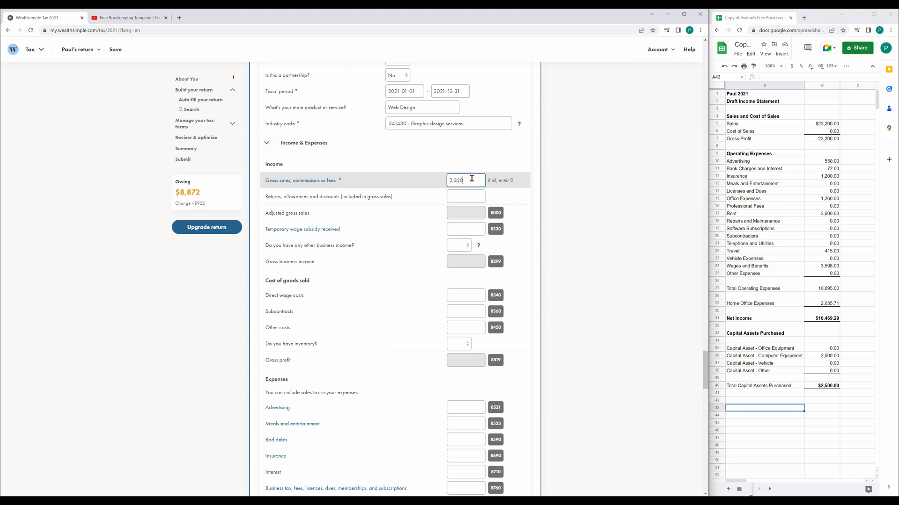
pyautogui.write('0')
pyautogui.click(469, 197)
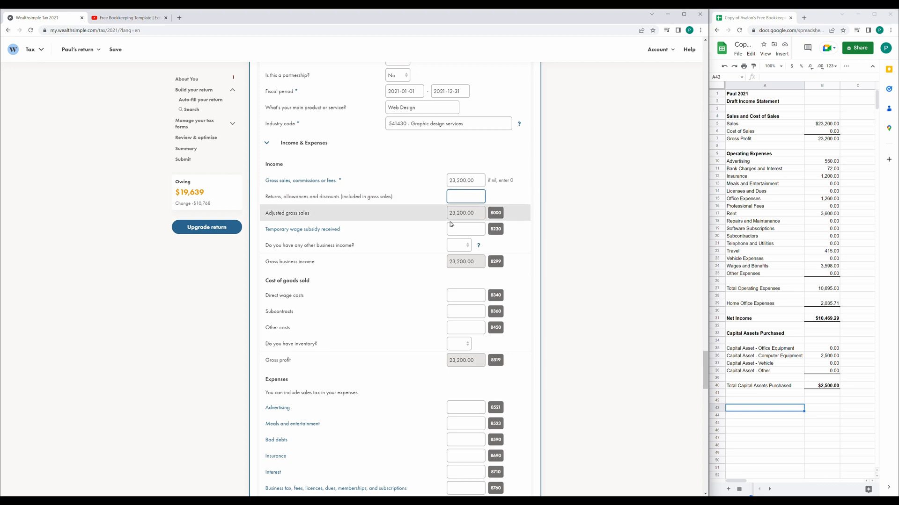
# Answer No to having any other business income.
pyautogui.click(456, 247)
pyautogui.click(458, 273)
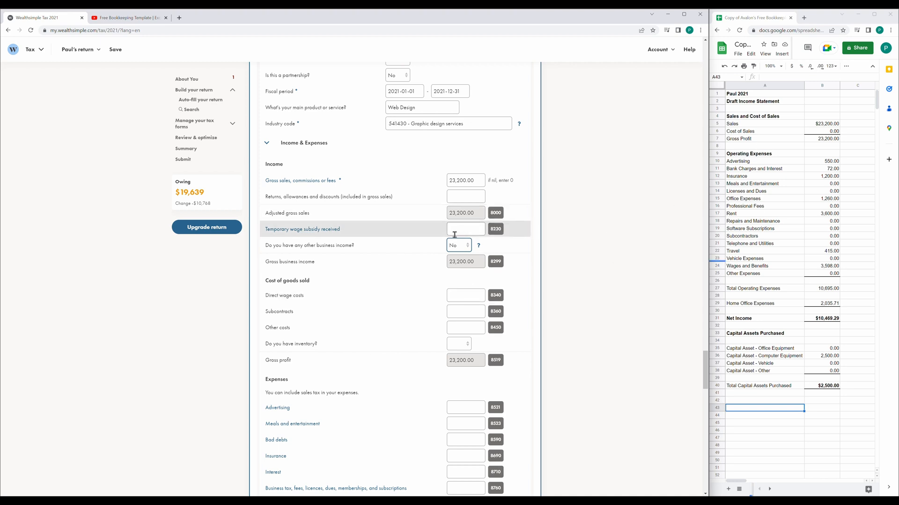
pyautogui.scroll(-5, 452, 233)
pyautogui.scroll(-1, 452, 233)
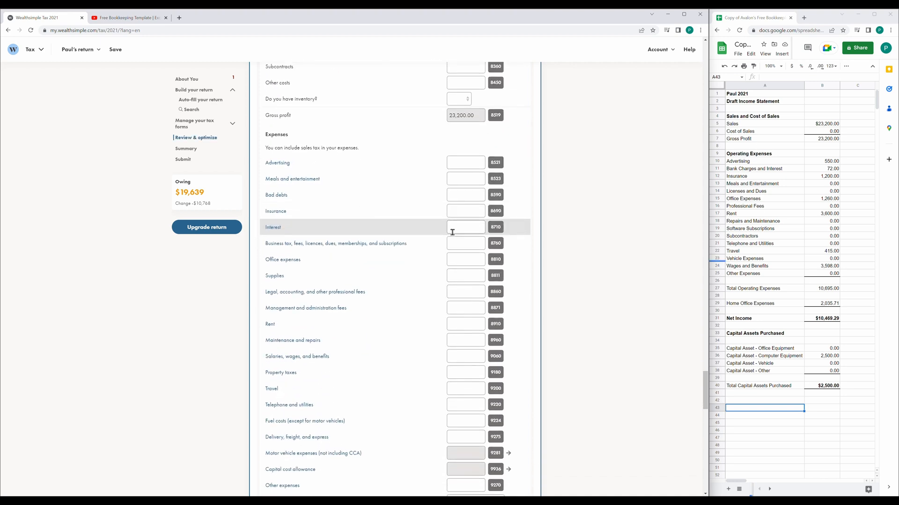
# Enter expenses: advertising 550, interest 72, insurance 1,200, office 1,260.
pyautogui.click(470, 162)
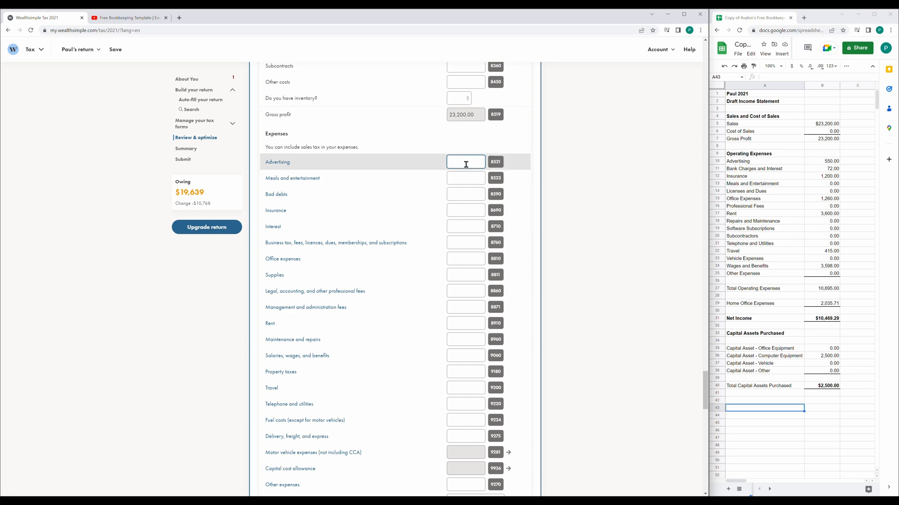
pyautogui.write('550')
pyautogui.press('Tab')
pyautogui.click(467, 226)
pyautogui.write('72')
pyautogui.click(467, 211)
pyautogui.write('1200')
pyautogui.click(466, 260)
pyautogui.write('1260')
# Enter rent 3,600, travel 415, legal fees 98 and salaries 3,500.
pyautogui.click(471, 324)
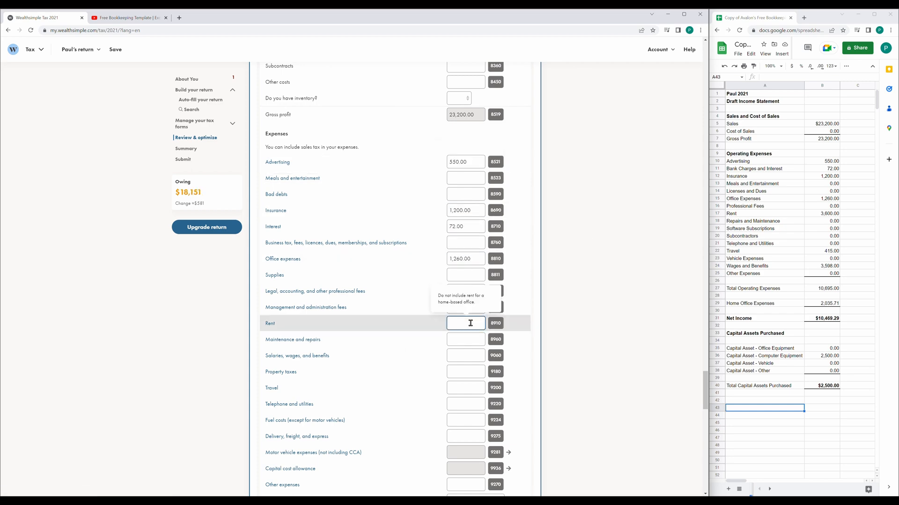
pyautogui.write('3600')
pyautogui.click(459, 389)
pyautogui.write('415')
pyautogui.click(466, 256)
pyautogui.write('98')
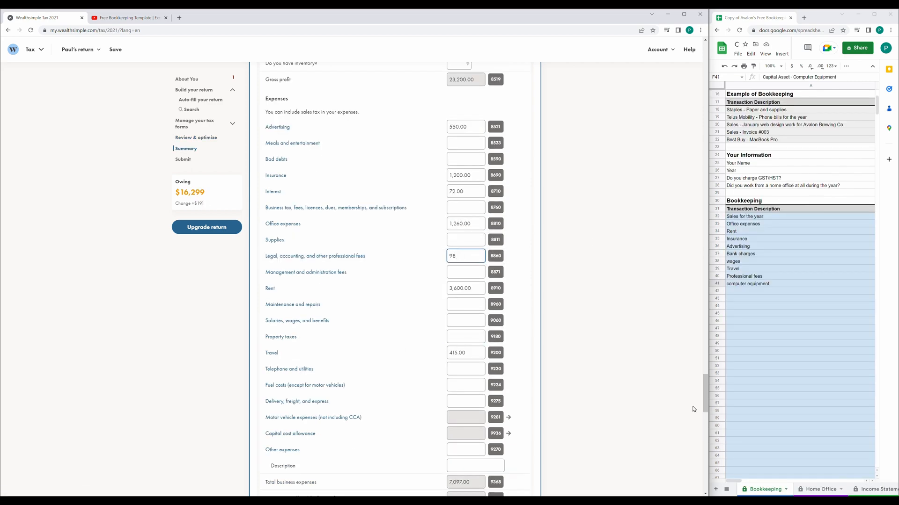
pyautogui.click(461, 252)
pyautogui.write('3500')
pyautogui.click(564, 265)
pyautogui.scroll(2, 564, 265)
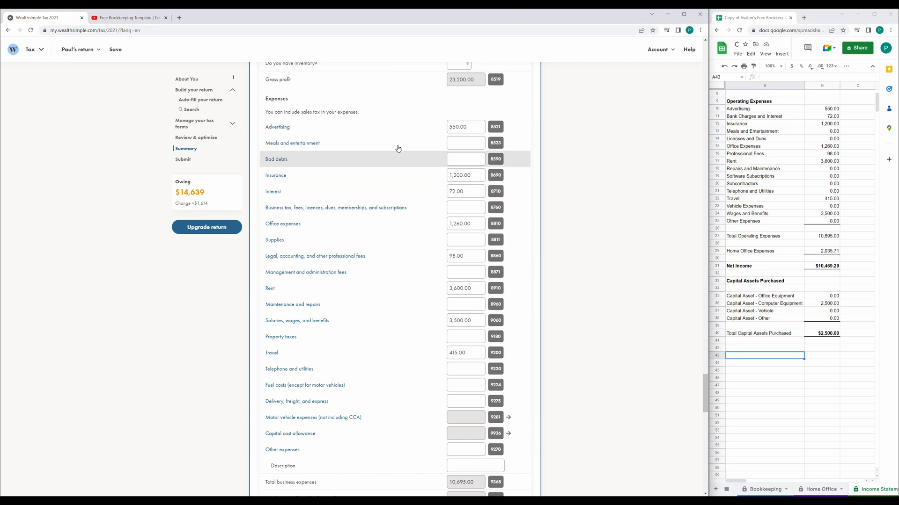
# Confirm total business expenses of 10,695.00 against the spreadsheet, then expand the CCA section.
pyautogui.scroll(-3, 547, 326)
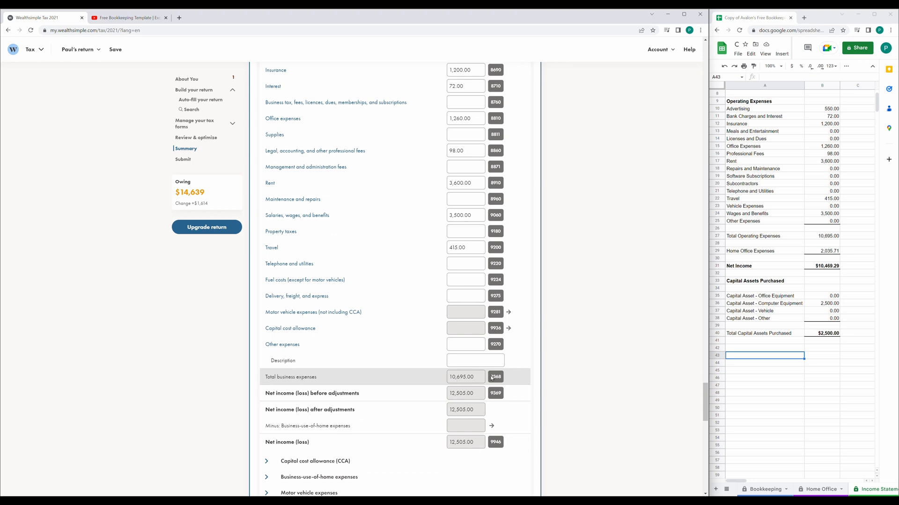
pyautogui.click(829, 236)
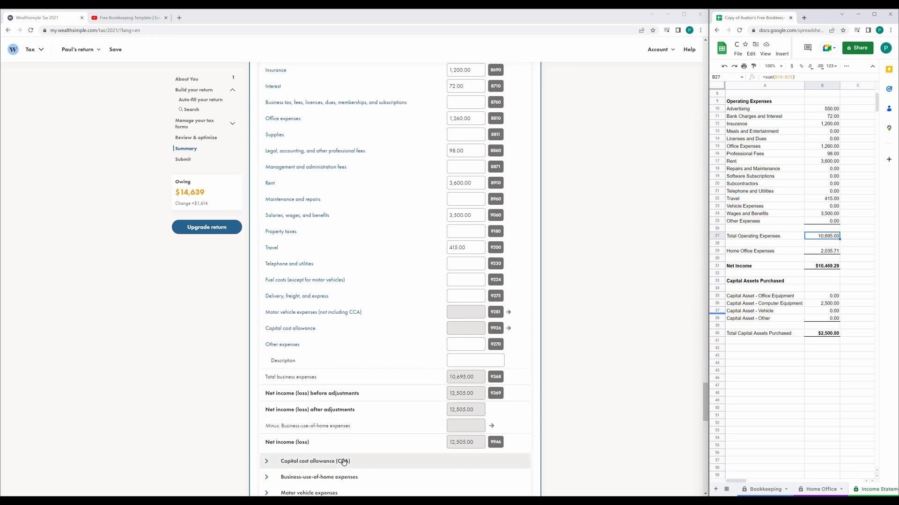
pyautogui.scroll(-1, 343, 461)
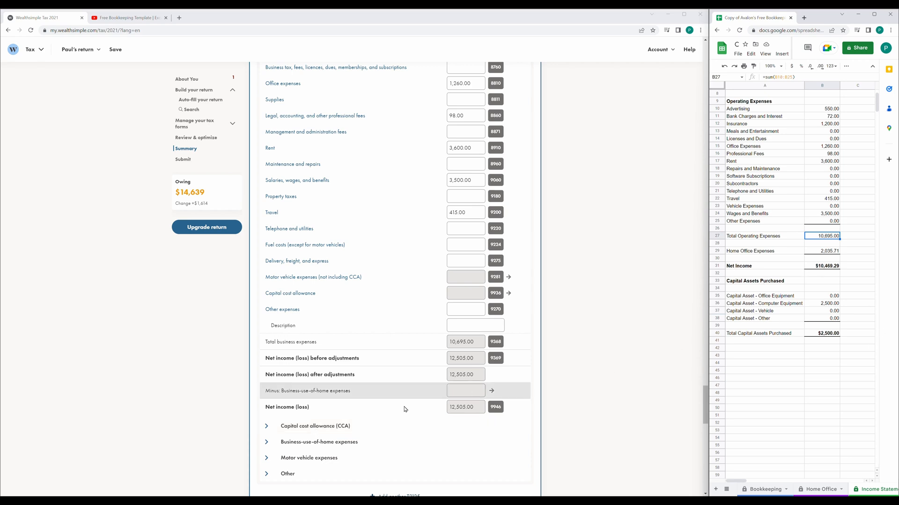
pyautogui.click(346, 425)
pyautogui.scroll(-2, 287, 369)
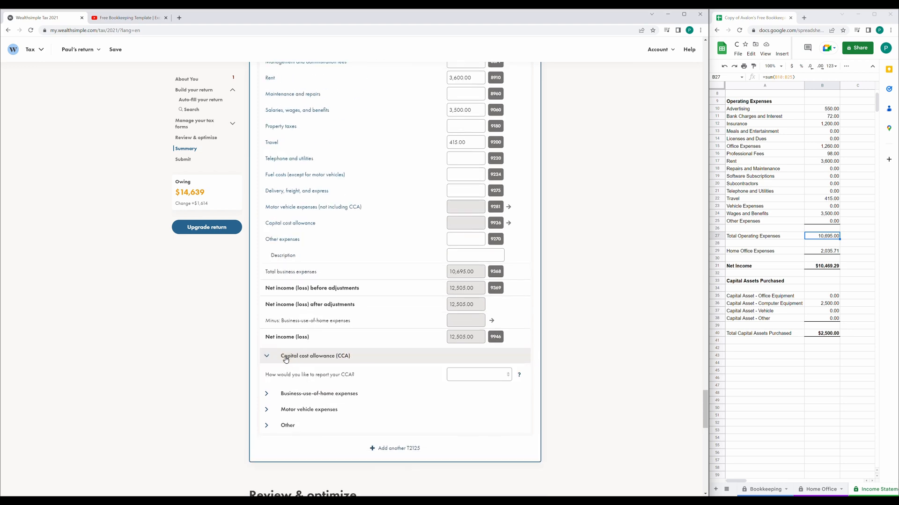
# Choose to calculate CCA in detail rather than entering totals only.
pyautogui.click(470, 374)
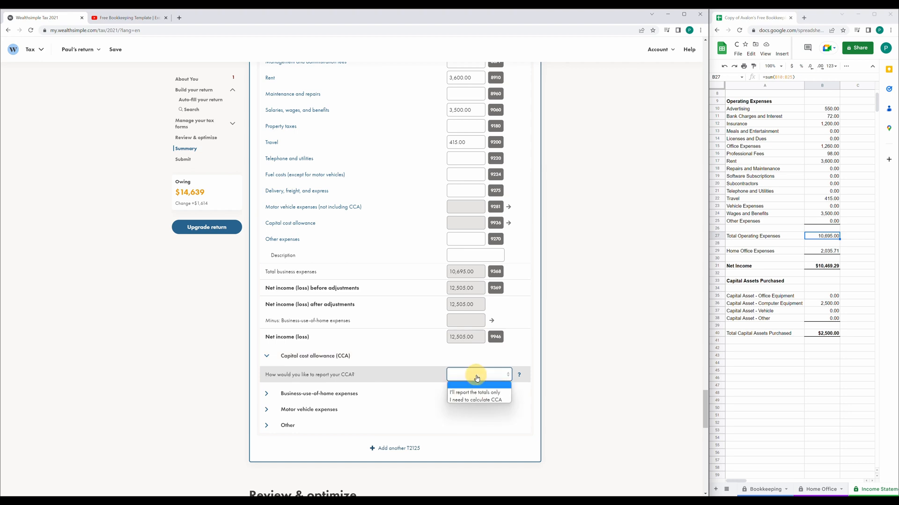
pyautogui.click(485, 400)
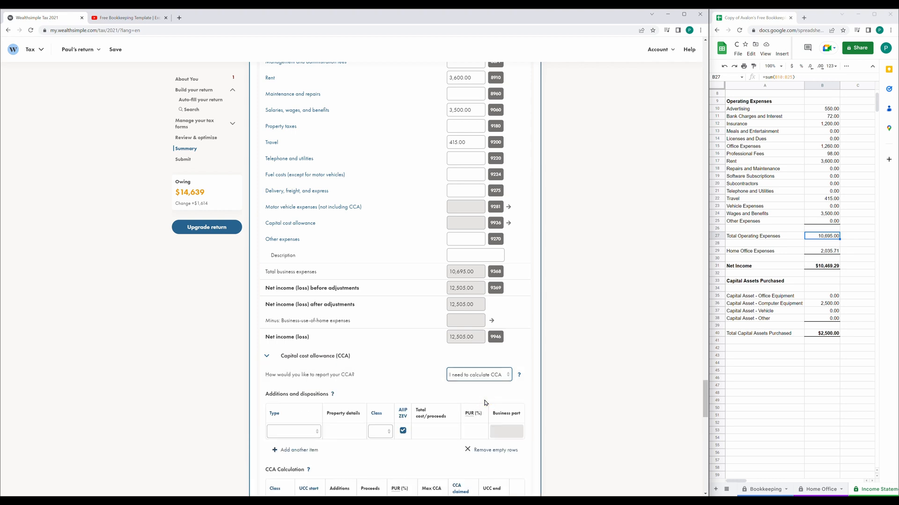
pyautogui.scroll(-2, 335, 344)
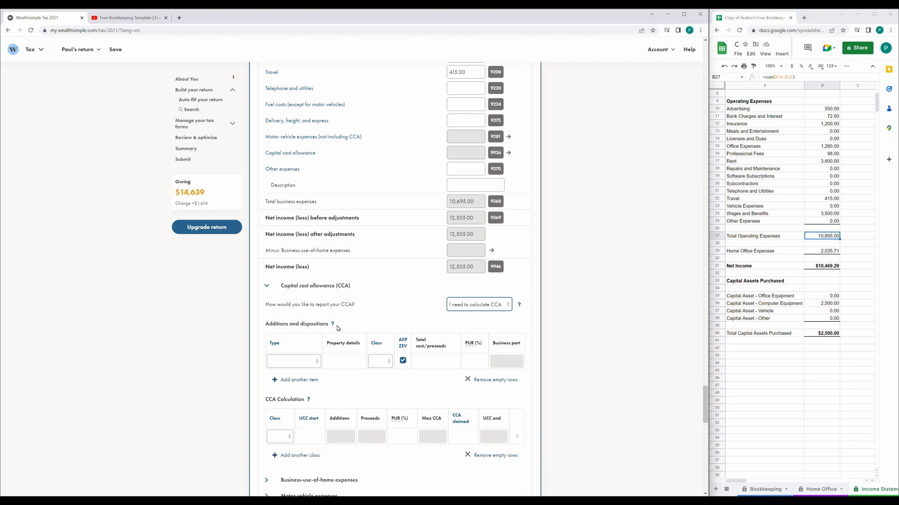
# Add an equipment addition row described as Computer and consult CRA's CCA classes.
pyautogui.click(306, 365)
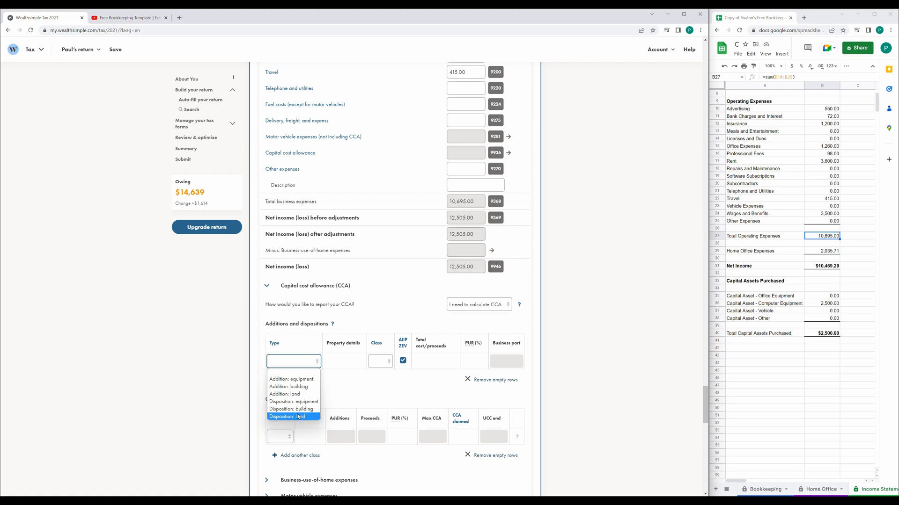
pyautogui.click(303, 380)
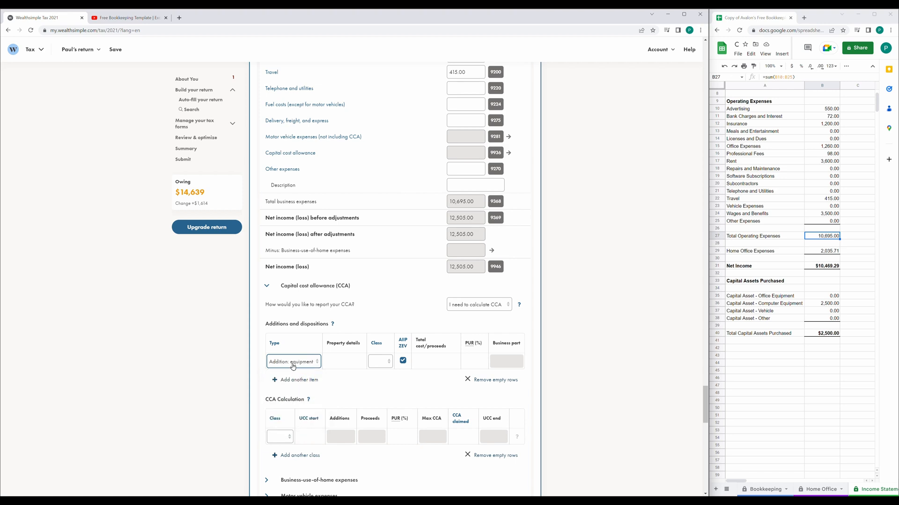
pyautogui.click(337, 362)
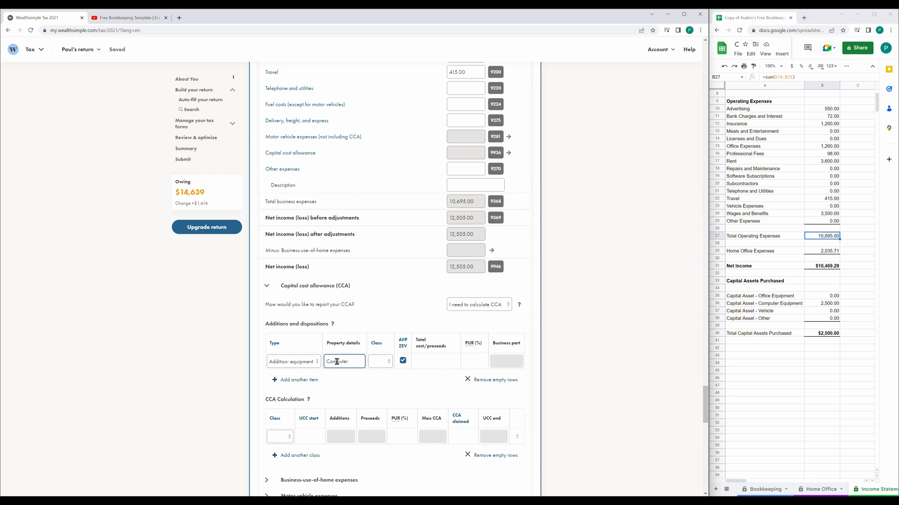
pyautogui.click(377, 344)
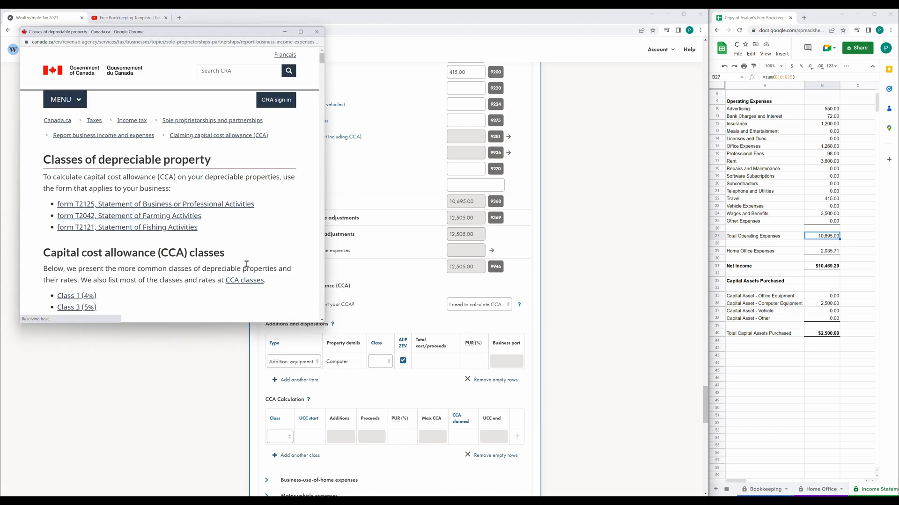
# Find the Class 50 (55%) computer equipment definition on the CRA classes page.
pyautogui.scroll(-5, 242, 249)
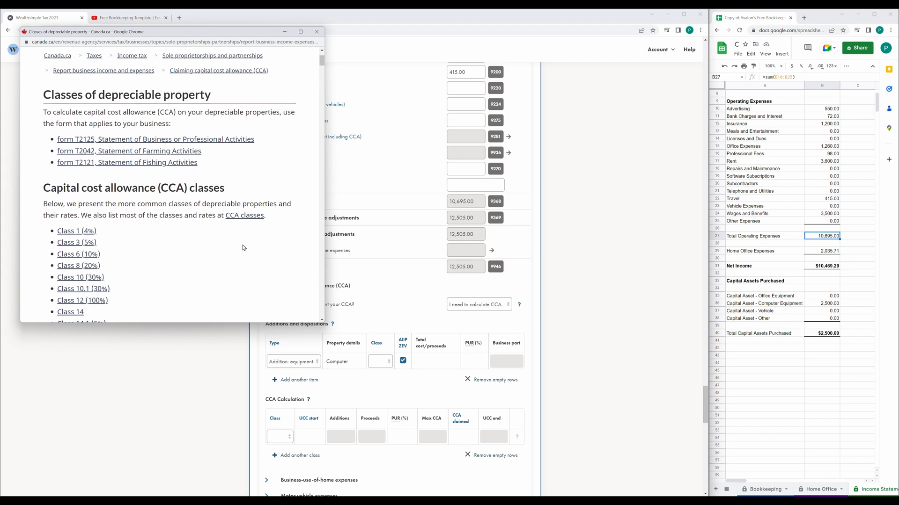
pyautogui.scroll(1, 243, 247)
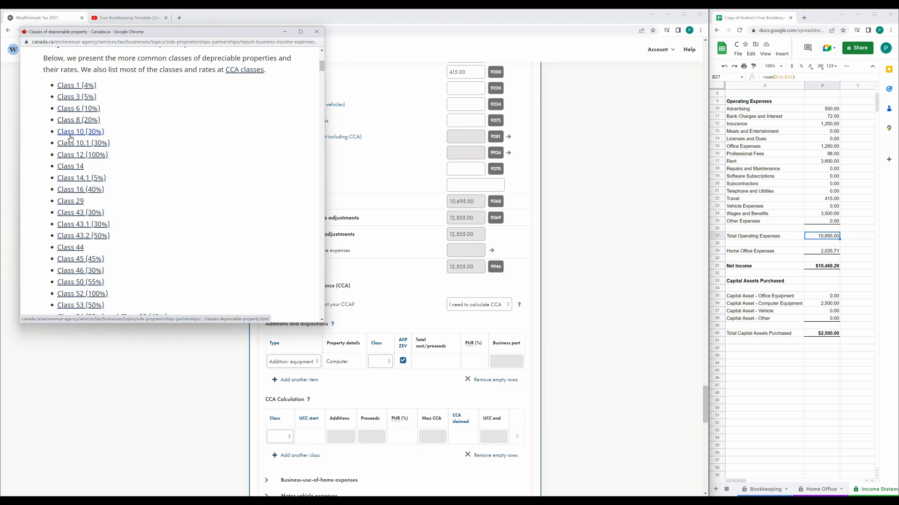
pyautogui.scroll(-2, 155, 211)
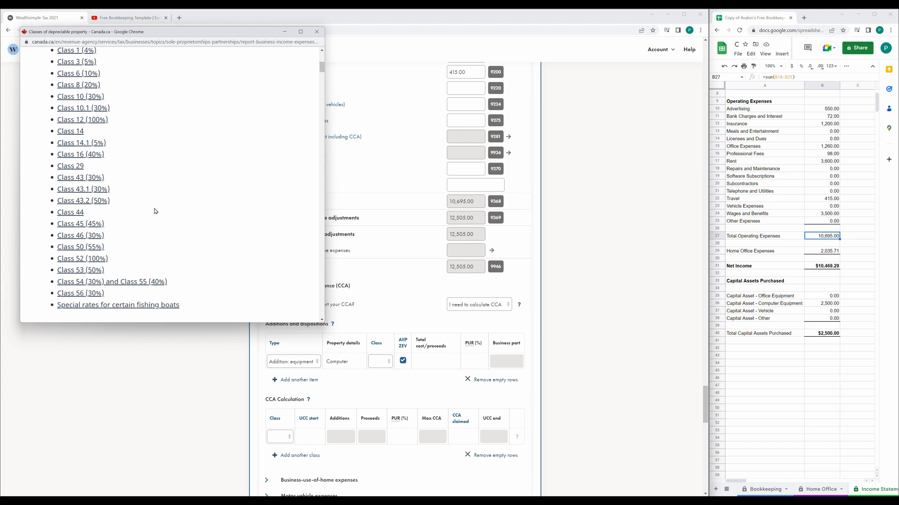
pyautogui.click(80, 247)
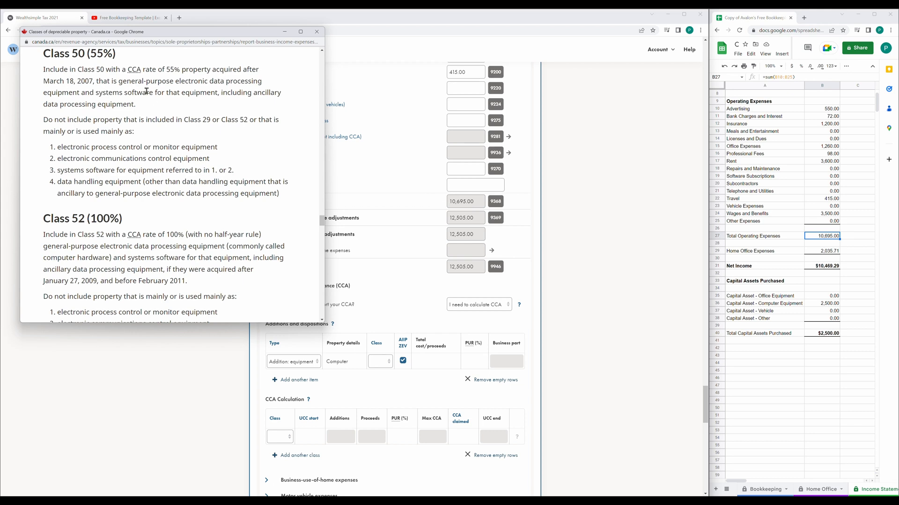
# Assign the Computer addition to CCA Class 50, checking the AIIP/ZEV explanation.
pyautogui.click(322, 35)
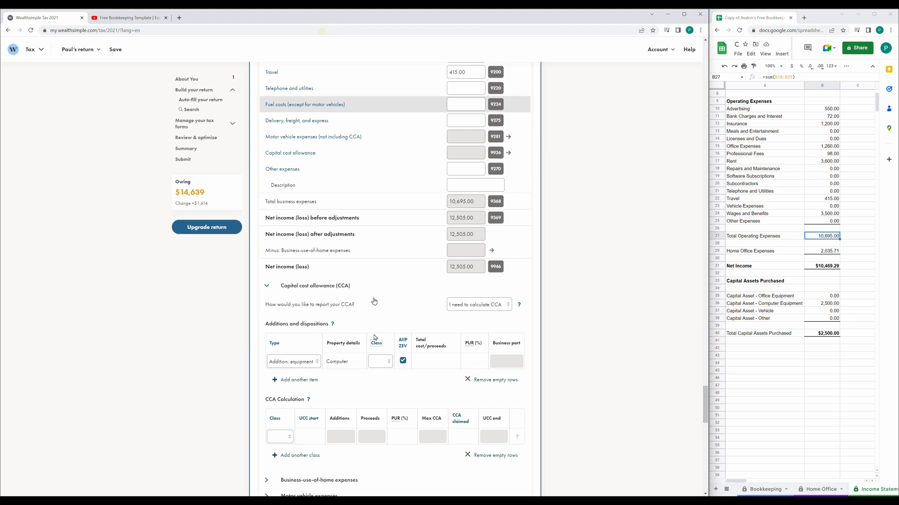
pyautogui.click(375, 362)
pyautogui.scroll(-3, 382, 337)
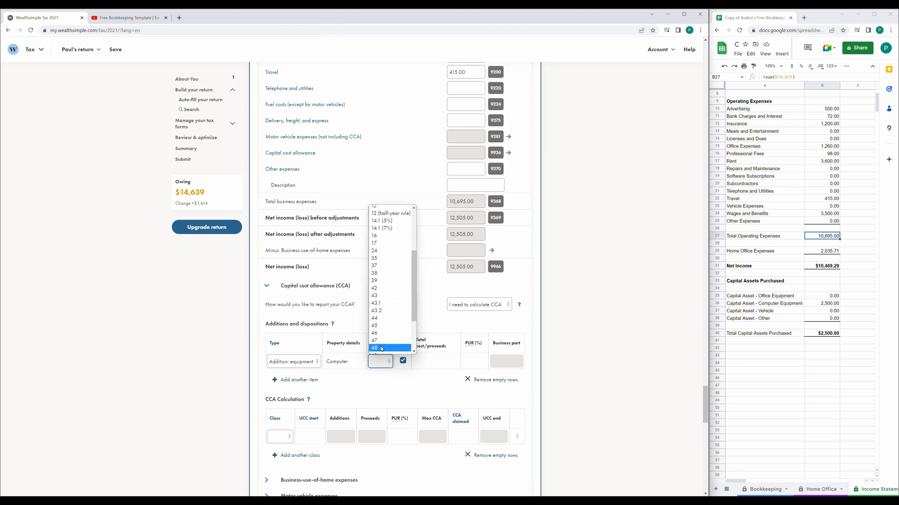
pyautogui.click(386, 306)
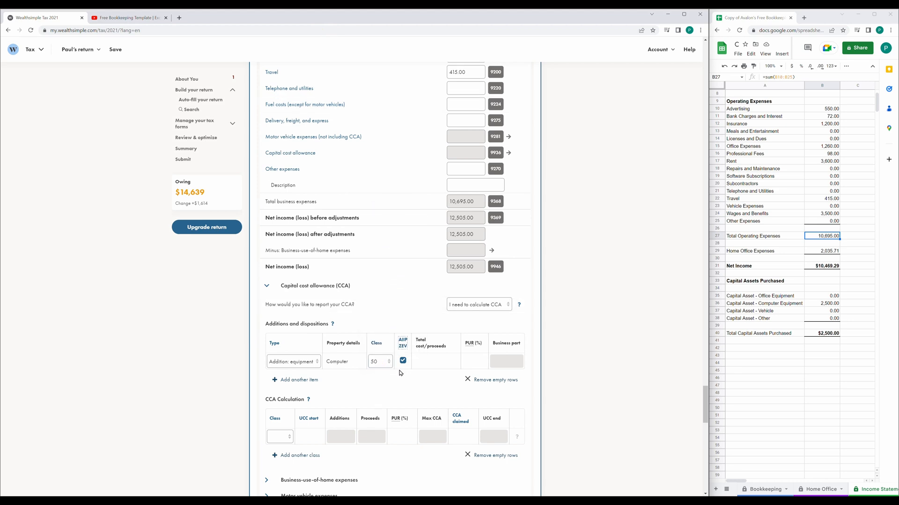
pyautogui.click(404, 344)
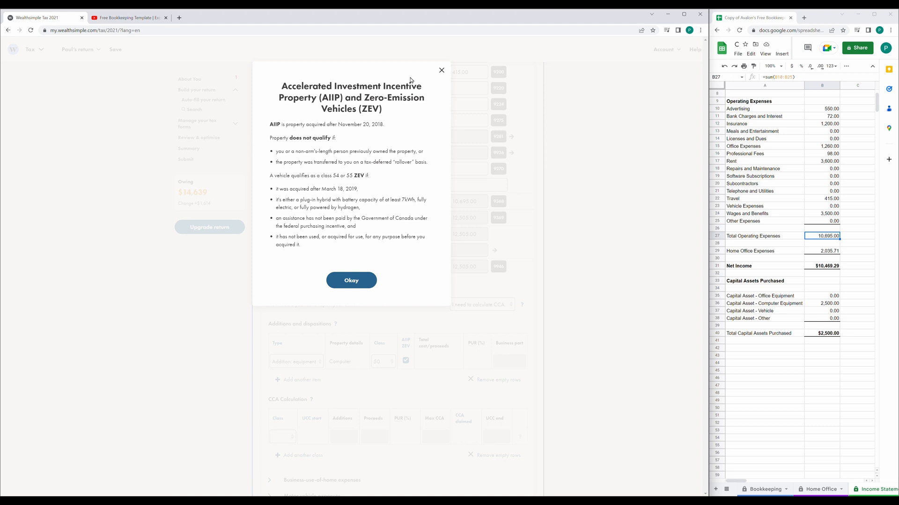
pyautogui.click(442, 71)
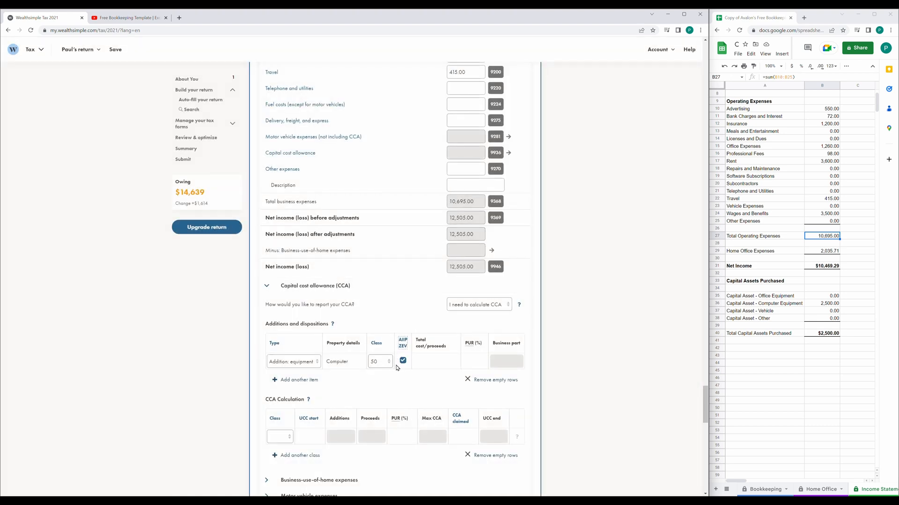
# Enter 2,500 as the computer's total cost, yielding 2,062.50 CCA.
pyautogui.click(426, 361)
pyautogui.write('2,500')
pyautogui.press('Tab')
pyautogui.click(604, 323)
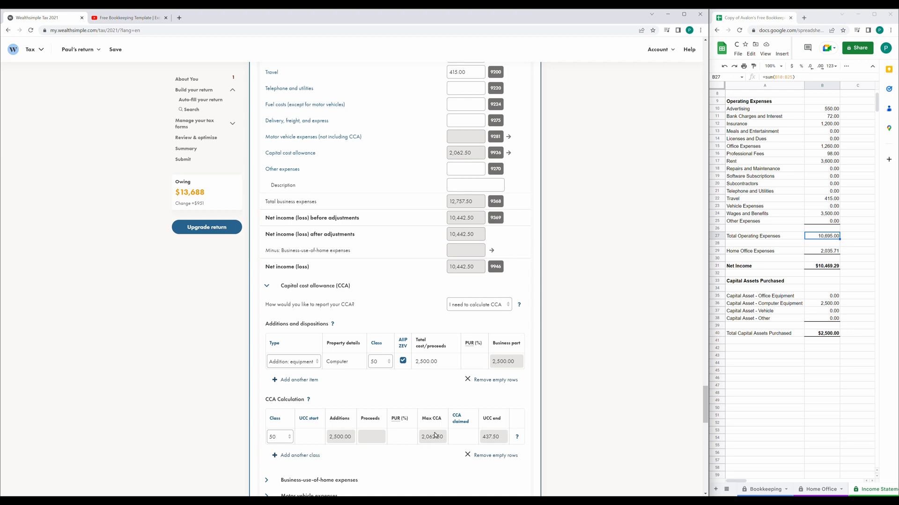
# In business-use-of-home expenses, enter the 700 sq ft home and 100 sq ft workspace.
pyautogui.click(265, 289)
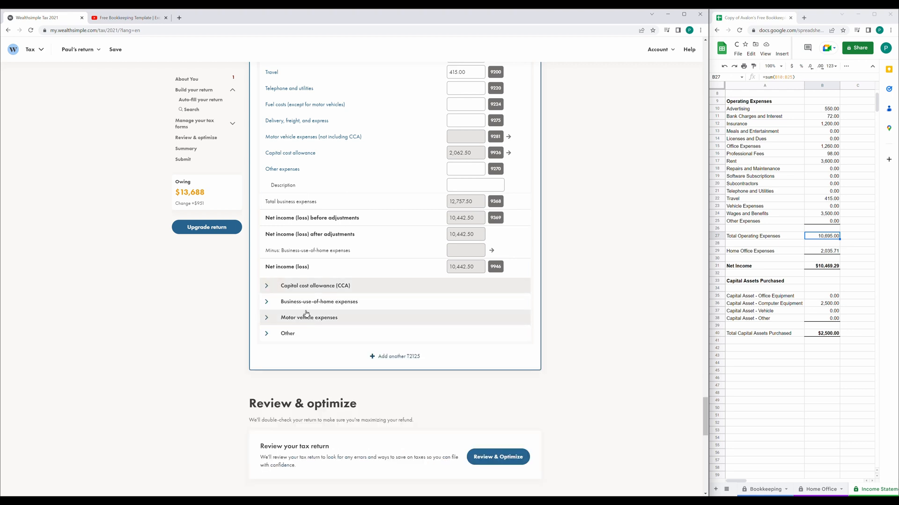
pyautogui.click(267, 303)
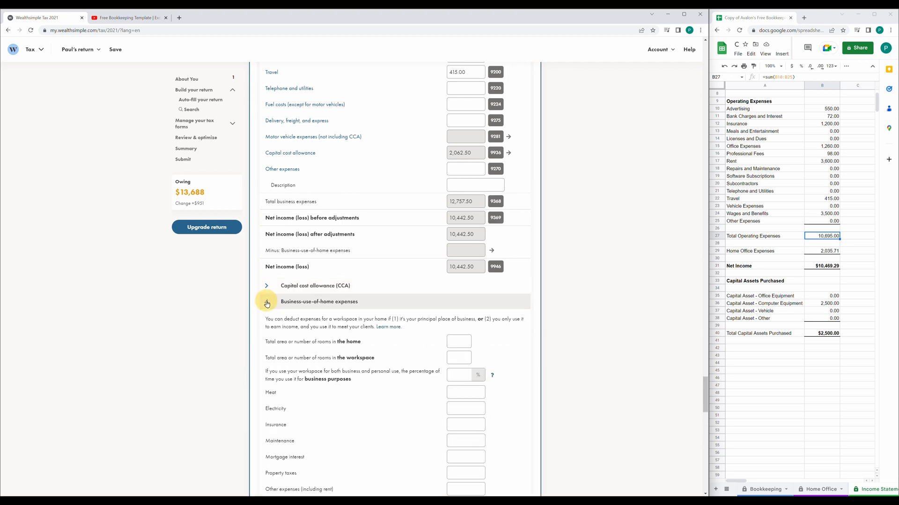
pyautogui.scroll(-1, 281, 309)
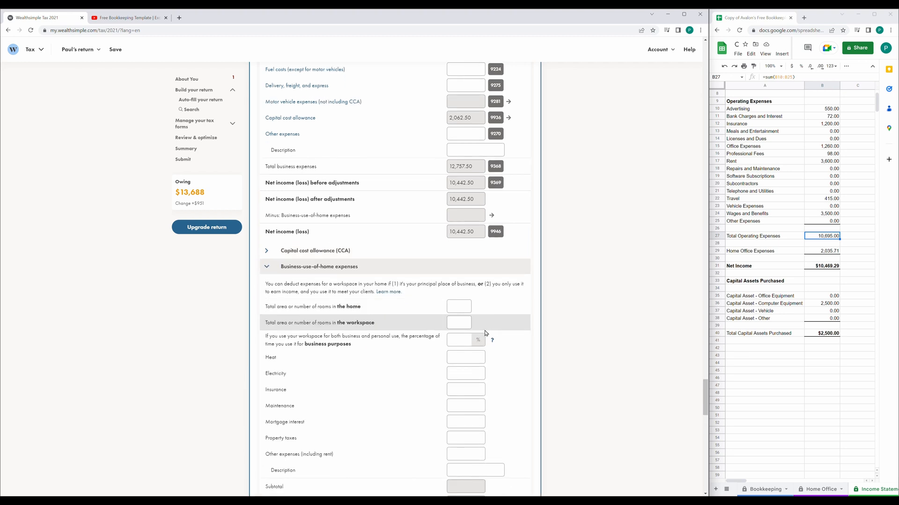
pyautogui.click(817, 489)
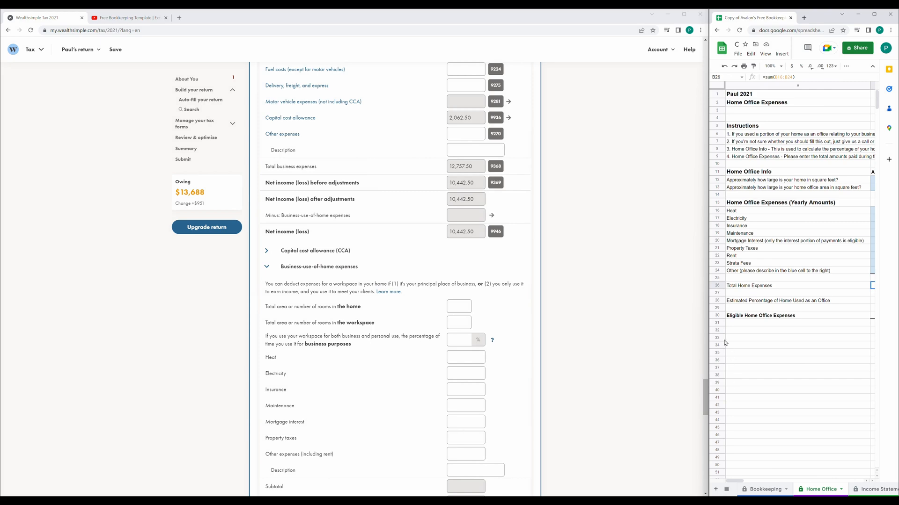
pyautogui.moveTo(709, 333); pyautogui.dragTo(611, 333)
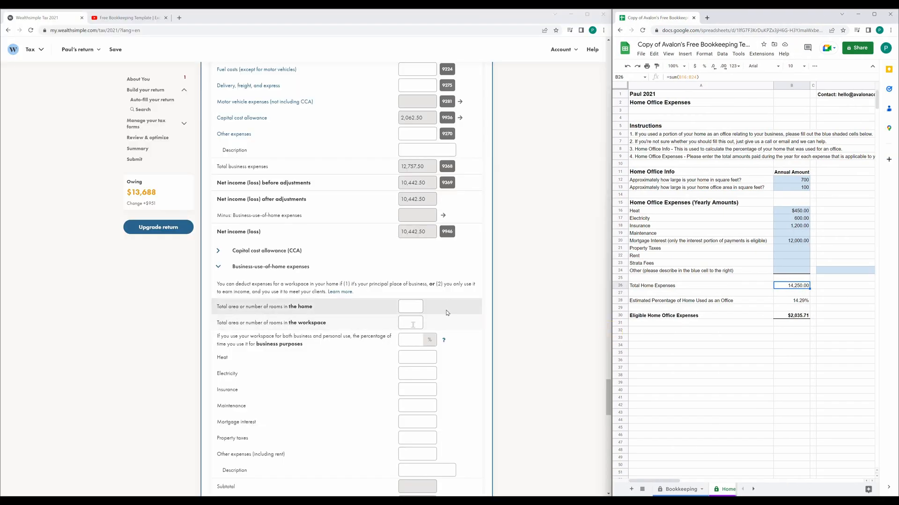
pyautogui.click(411, 307)
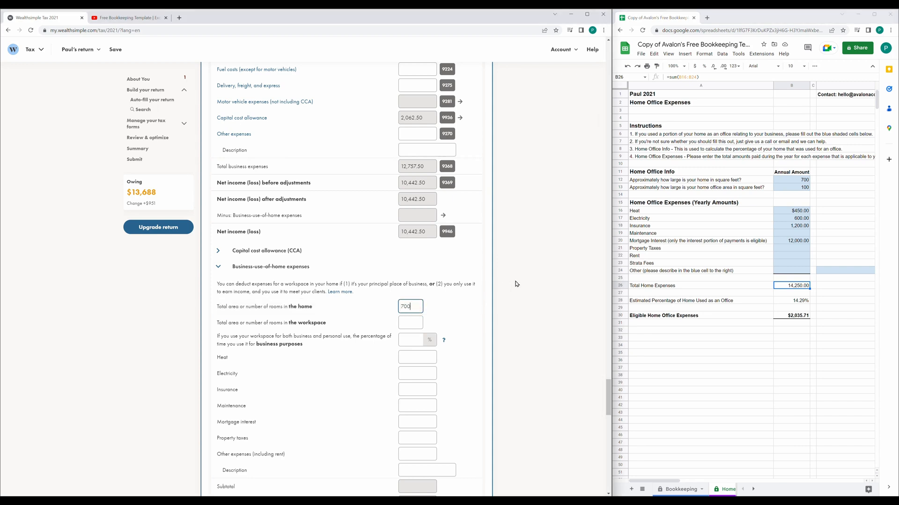
pyautogui.click(409, 323)
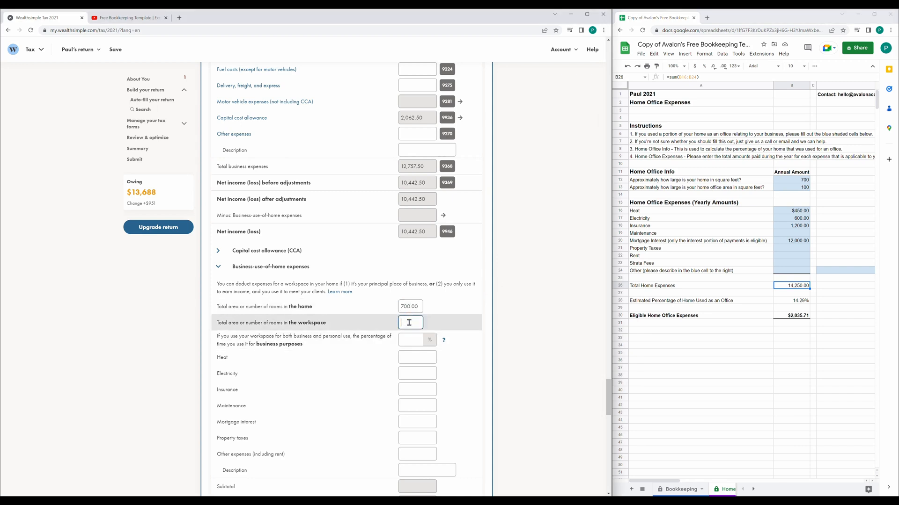
pyautogui.write('100')
# Enter heat 450, electricity 600, insurance 1,200 and mortgage interest 12,000 for a 2,035.71 claim.
pyautogui.click(405, 359)
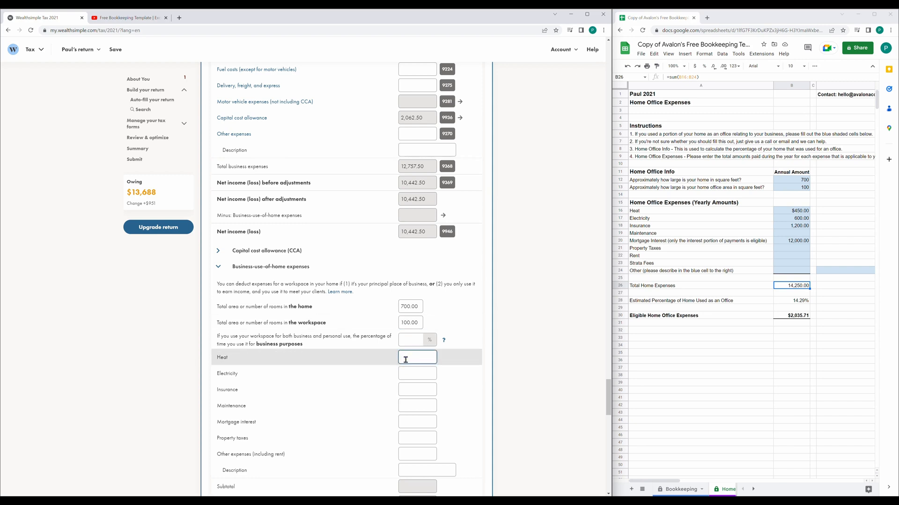
pyautogui.click(413, 375)
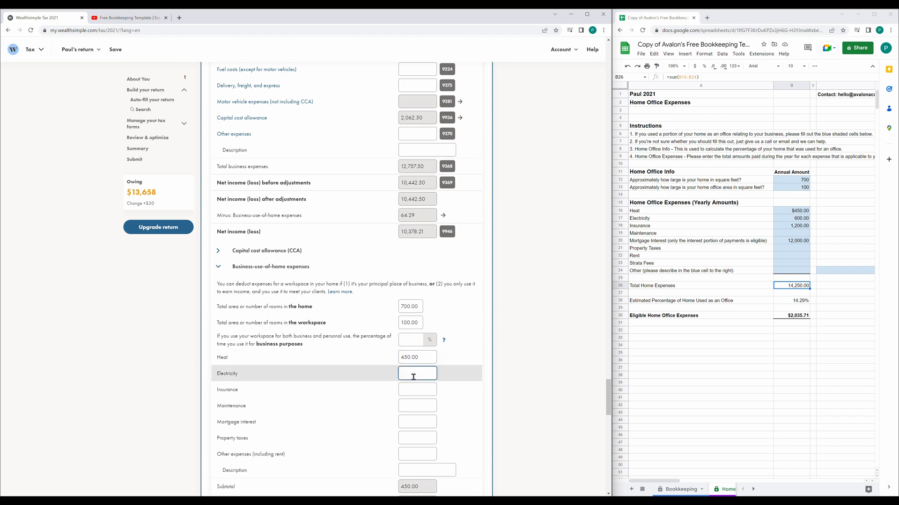
pyautogui.write('600')
pyautogui.click(412, 388)
pyautogui.write('1200')
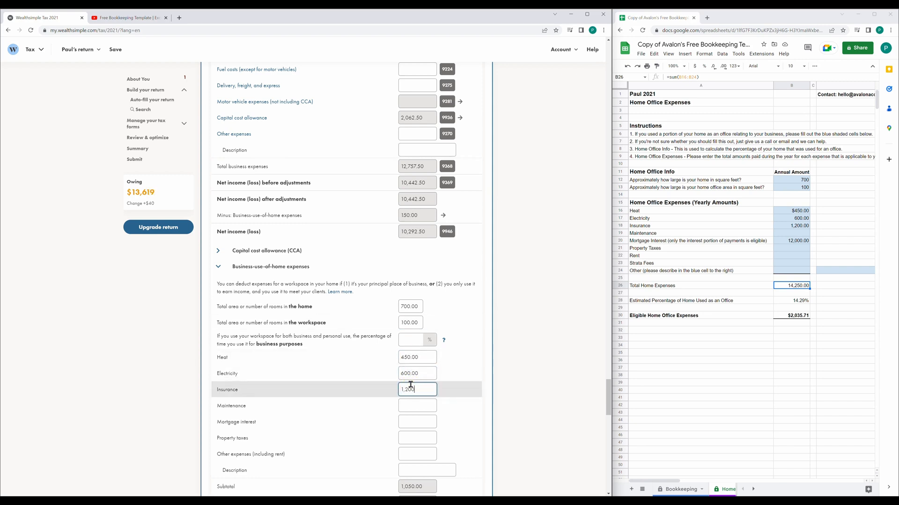
pyautogui.click(426, 421)
pyautogui.write('120000')
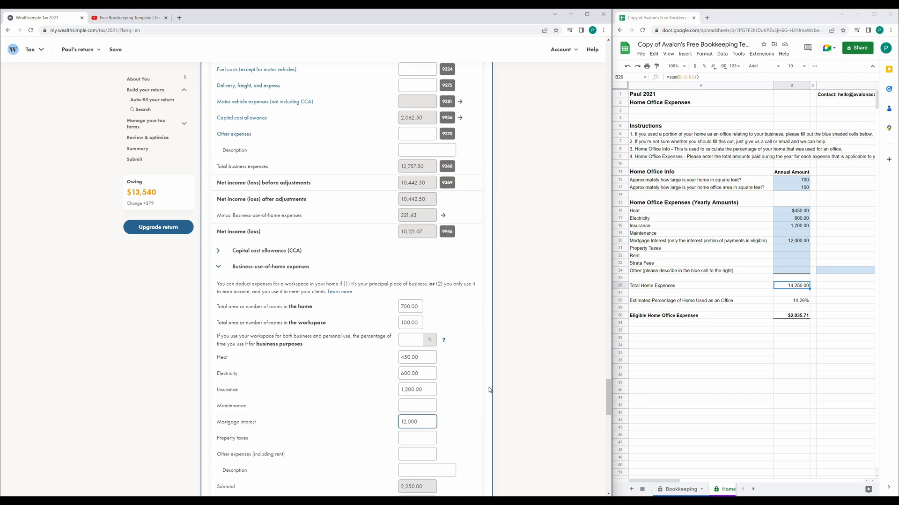
pyautogui.click(503, 377)
pyautogui.scroll(-3, 505, 382)
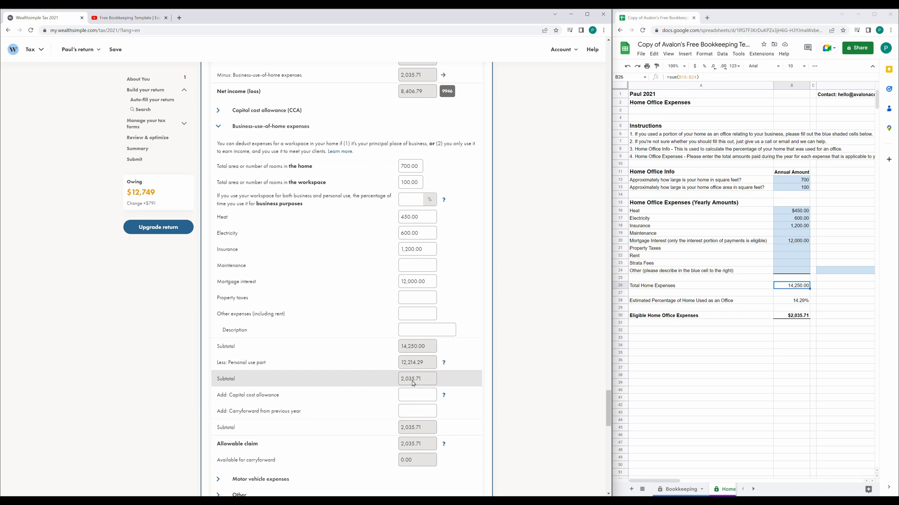
pyautogui.scroll(-2, 412, 377)
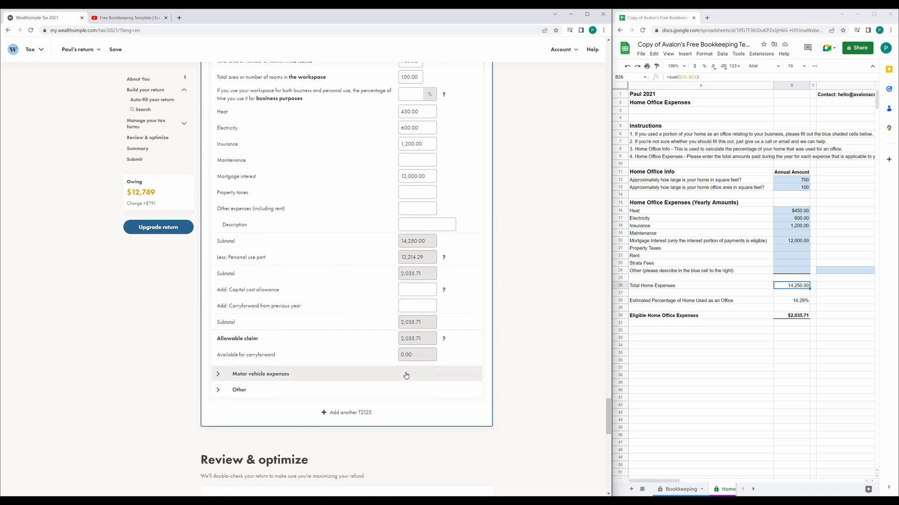
pyautogui.scroll(6, 367, 363)
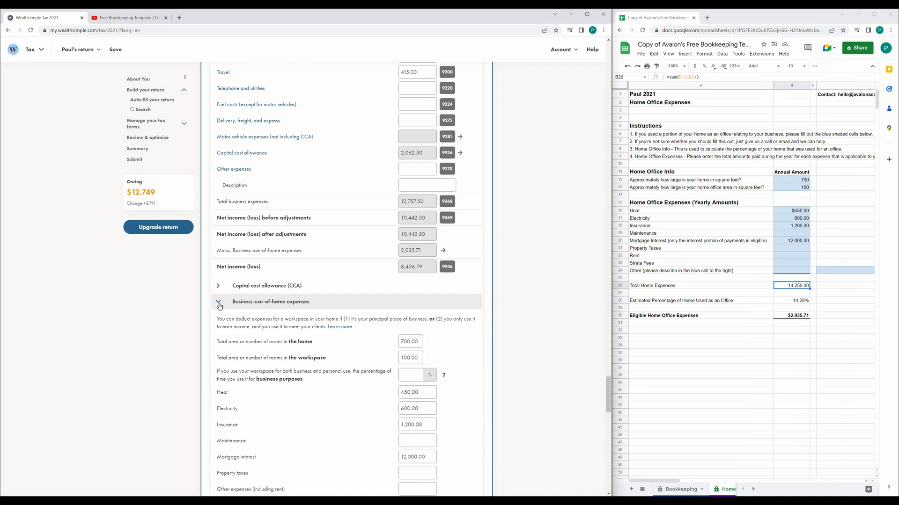
# Compare the CCA details and net income with the Income Statement's 2,035.71 home office expense.
pyautogui.click(219, 304)
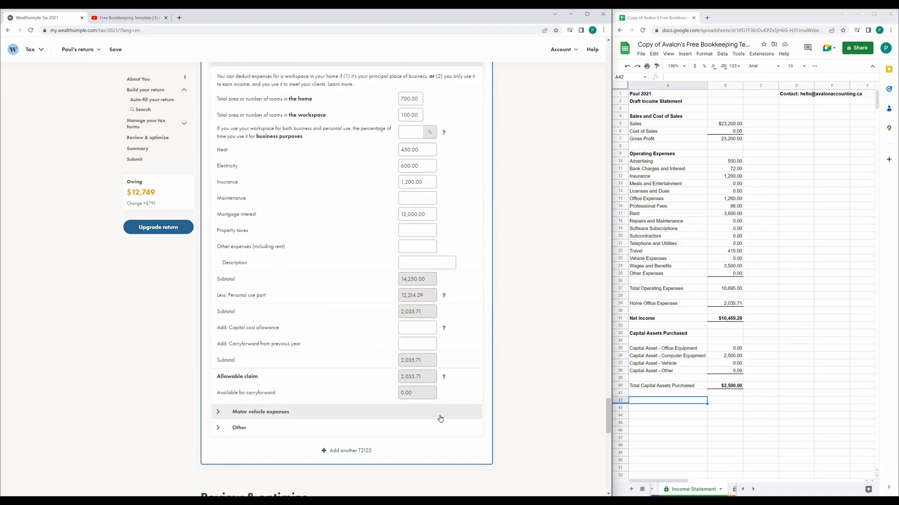
pyautogui.scroll(6, 448, 337)
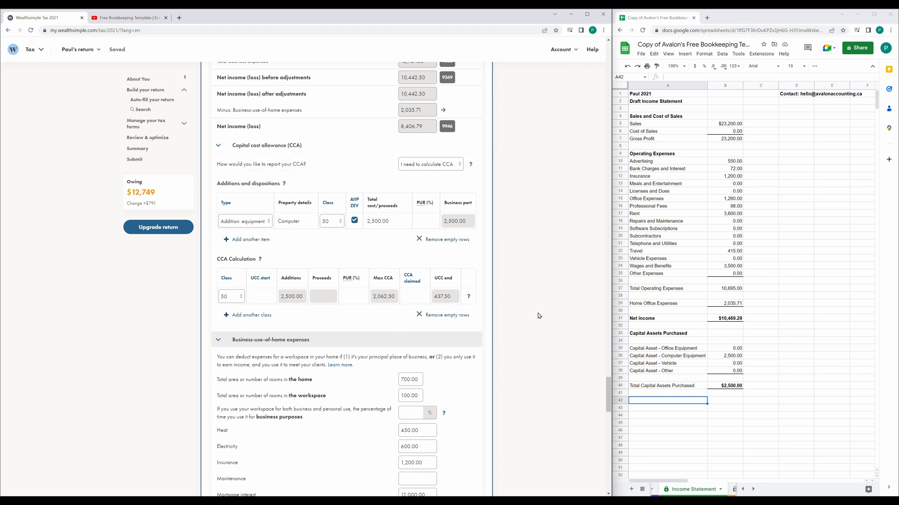
pyautogui.click(739, 320)
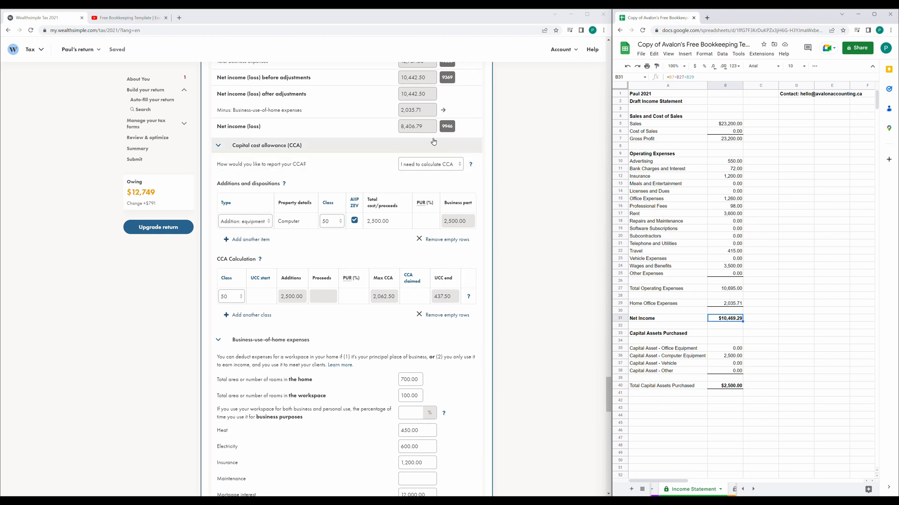
pyautogui.scroll(2, 463, 177)
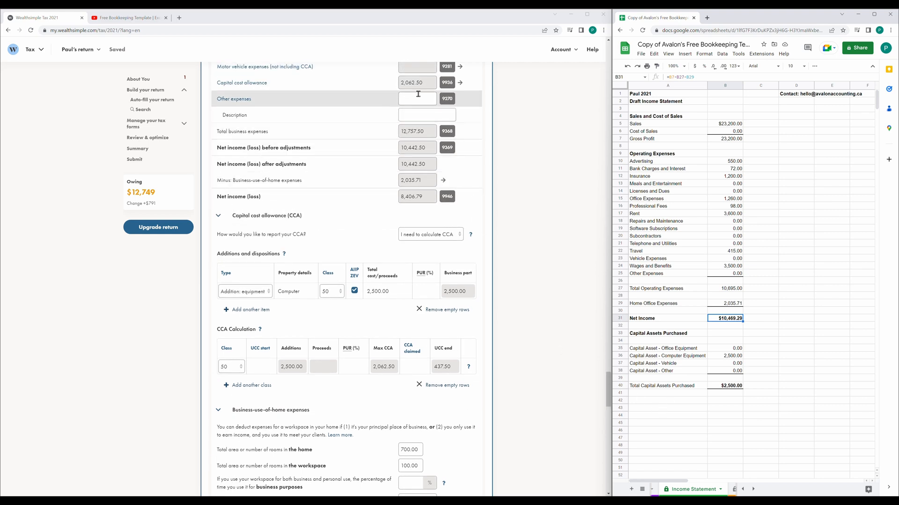
# Add a 'Net income' row in A42 computing =B31-2062.50 (8,406.79), then collapse Wealthsimple's CCA section.
pyautogui.click(665, 401)
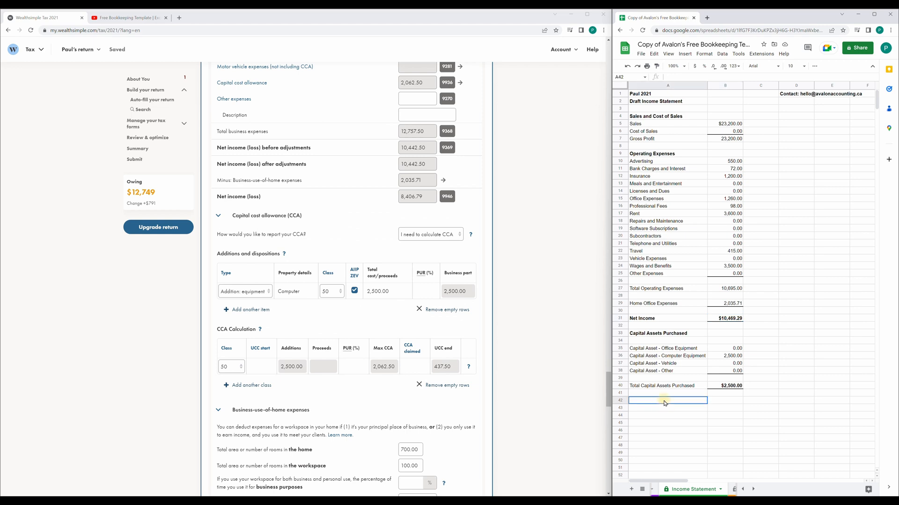
pyautogui.write('Net income')
pyautogui.press('Tab')
pyautogui.write('=')
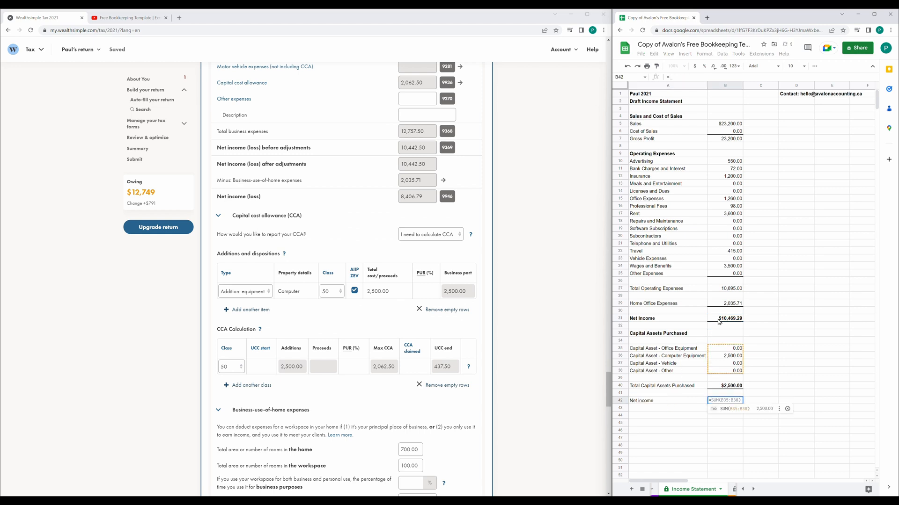
pyautogui.click(719, 322)
pyautogui.write('-')
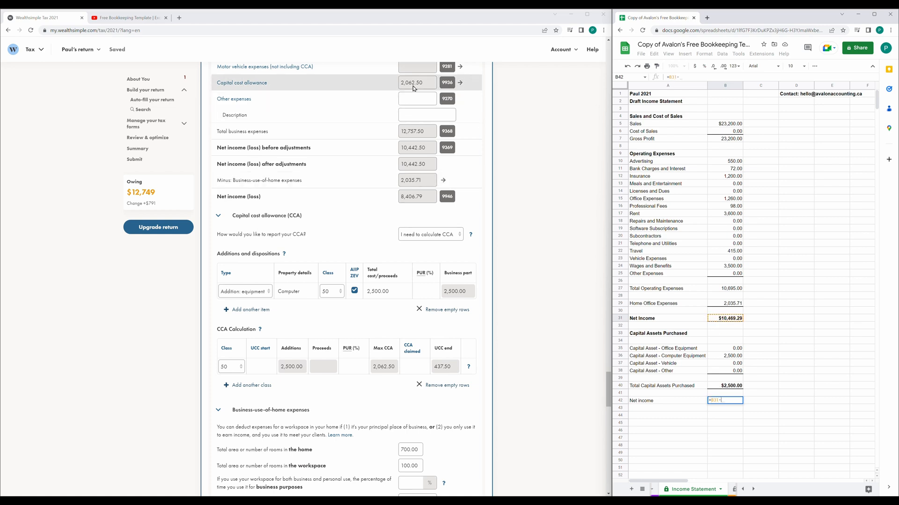
pyautogui.write('2062')
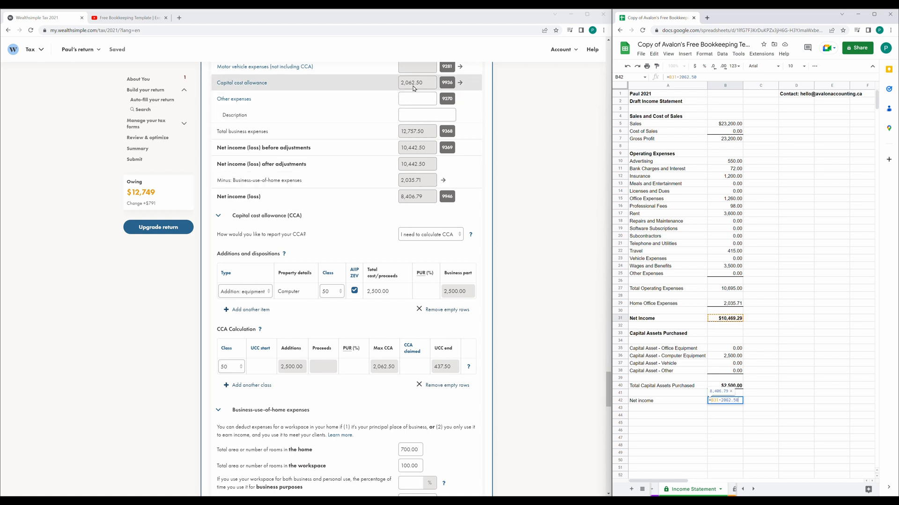
pyautogui.write('.50')
pyautogui.press('Return')
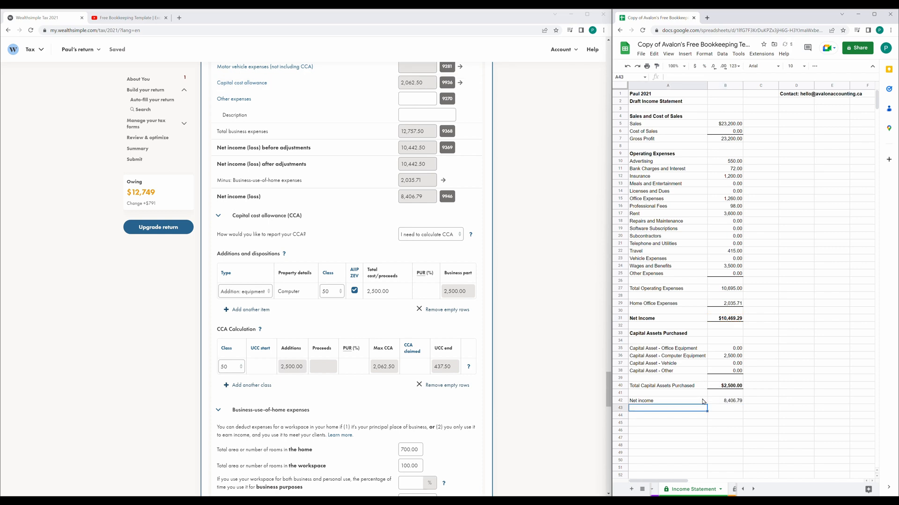
pyautogui.click(725, 402)
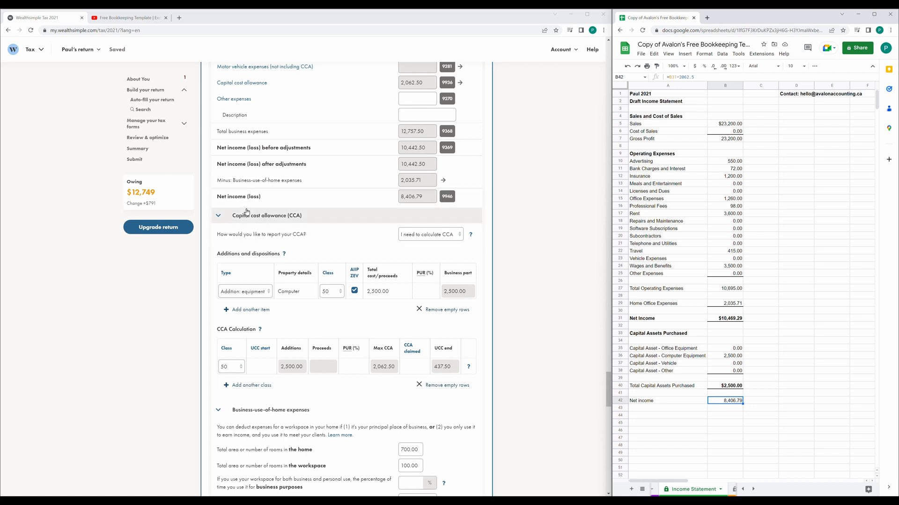
pyautogui.click(217, 216)
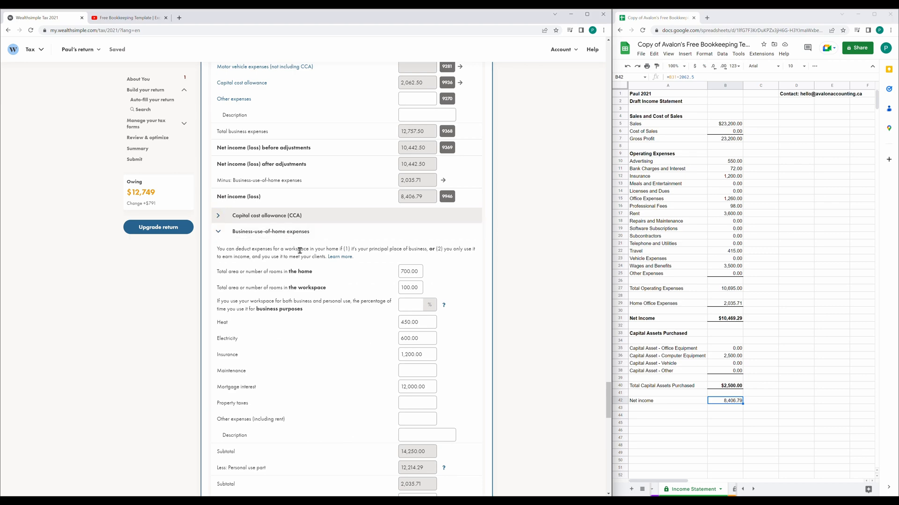
# Run Review & Optimize on the return and confirm no errors, with $12,749 owing.
pyautogui.scroll(-15, 298, 257)
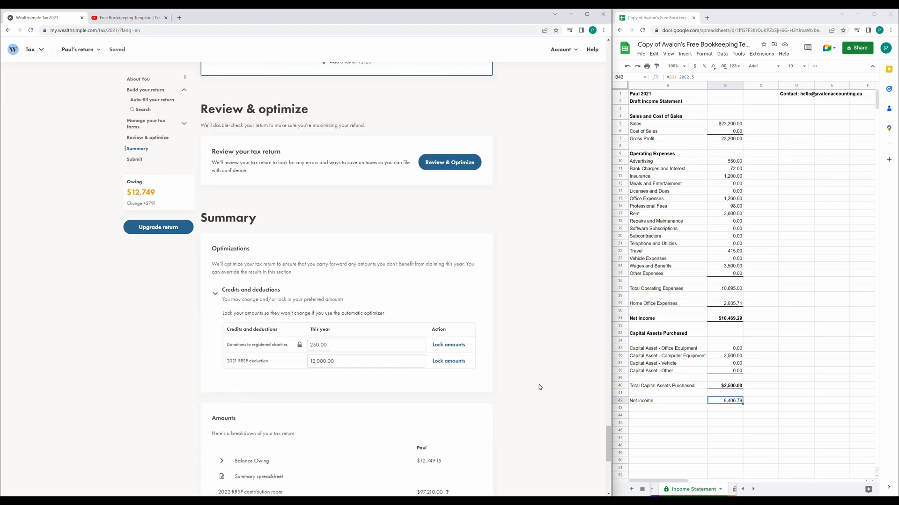
pyautogui.scroll(-7, 519, 235)
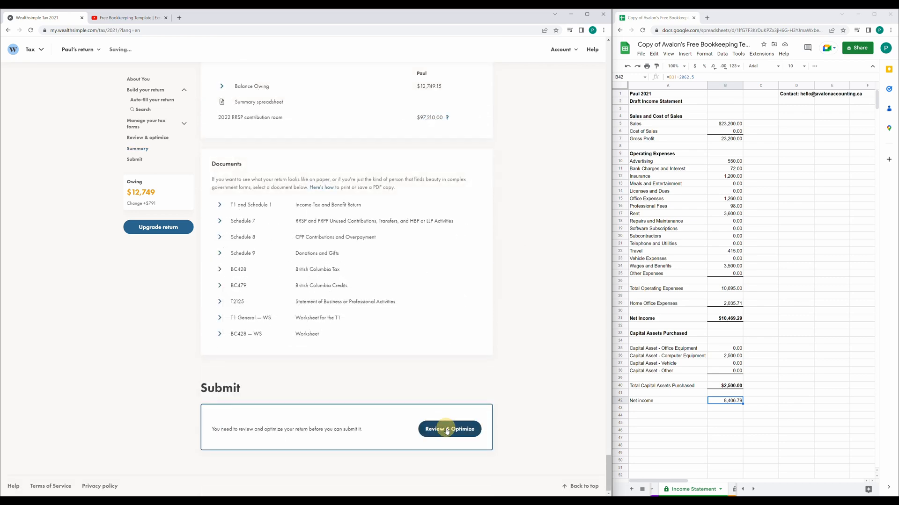
pyautogui.click(446, 430)
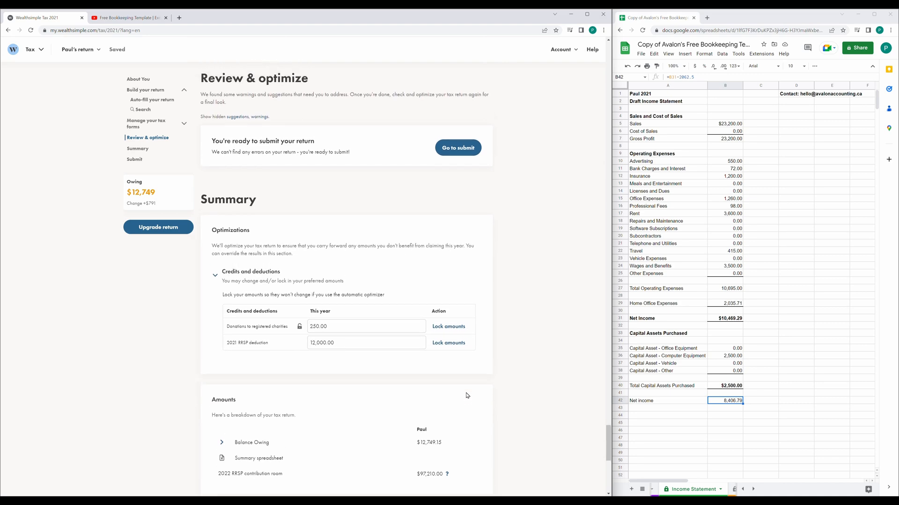
pyautogui.scroll(-8, 465, 396)
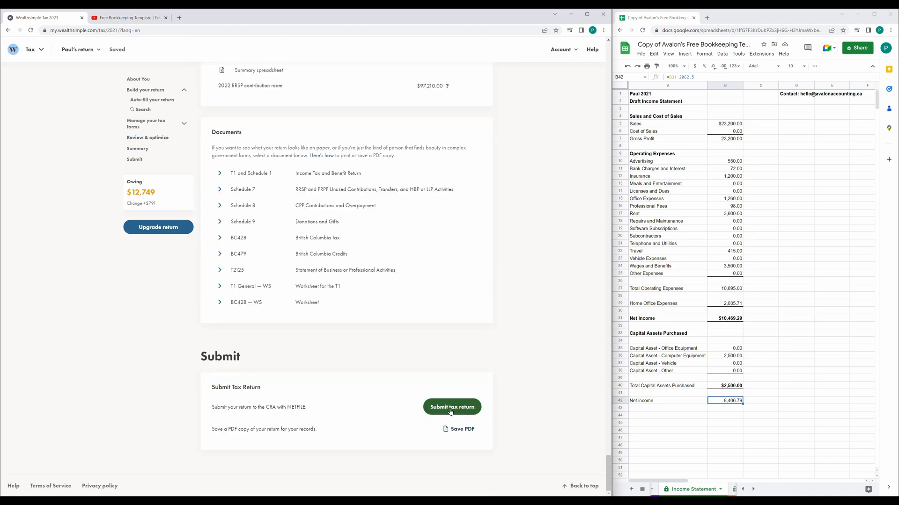